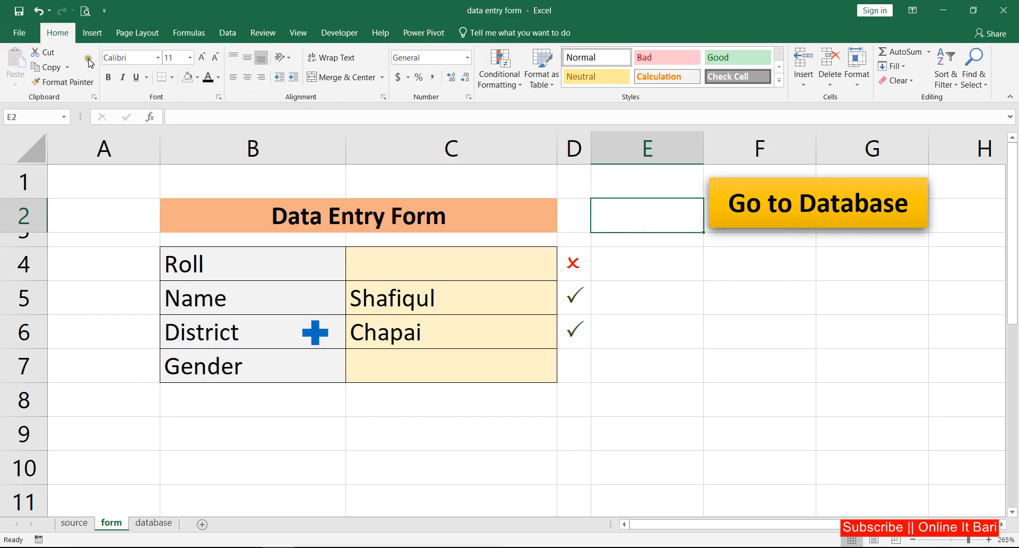
Step: Review the Save As file type options for a copy on the Desktop, including Excel Macro-Enabled Workbook, and leave without saving
{"action": "left_click", "coordinate": [21, 31]}
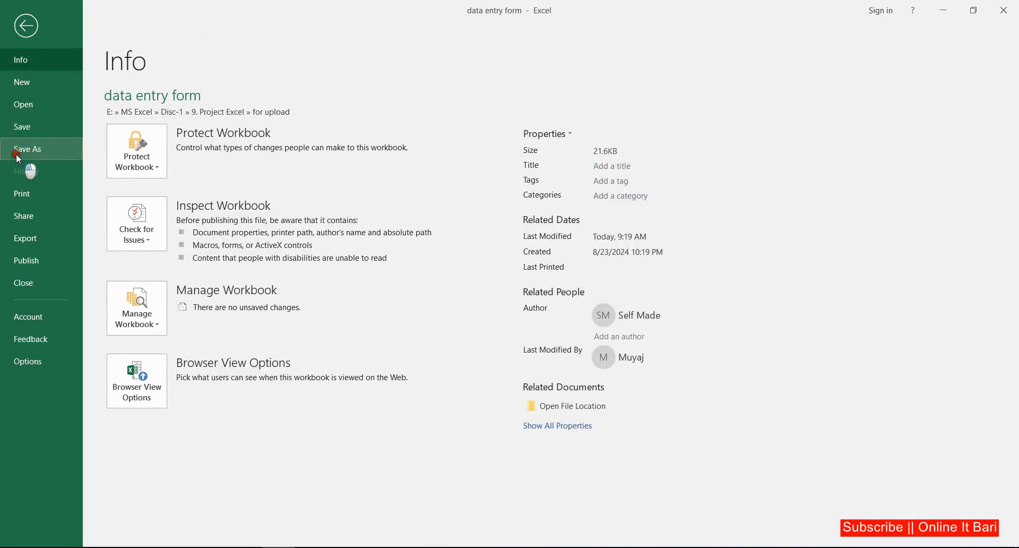
{"action": "left_click", "coordinate": [64, 137]}
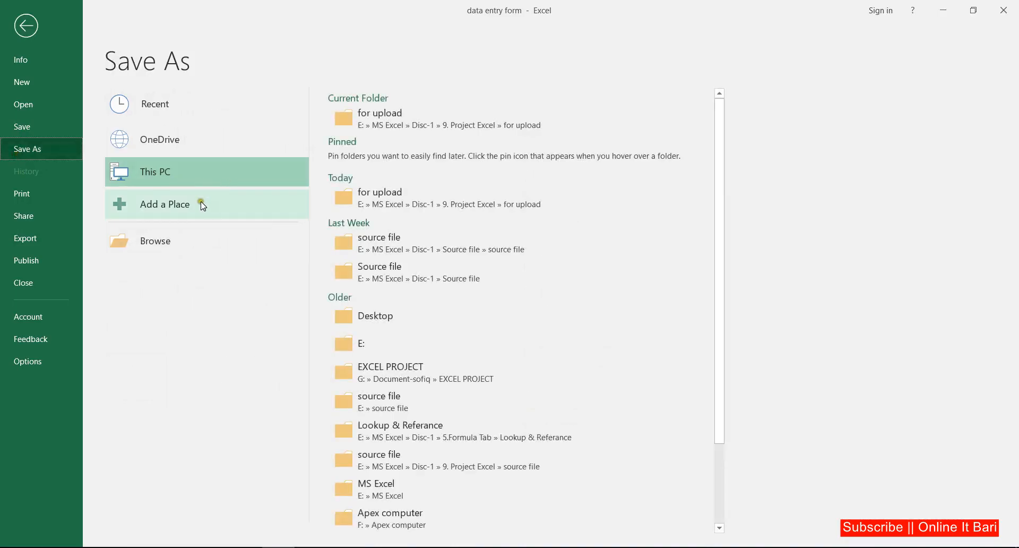
{"action": "left_click", "coordinate": [159, 240]}
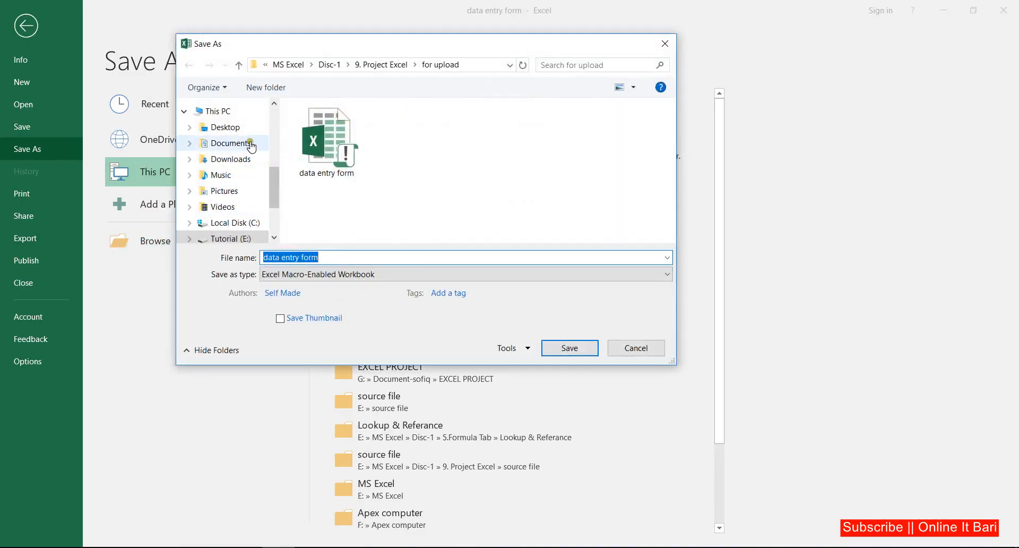
{"action": "left_click", "coordinate": [225, 127]}
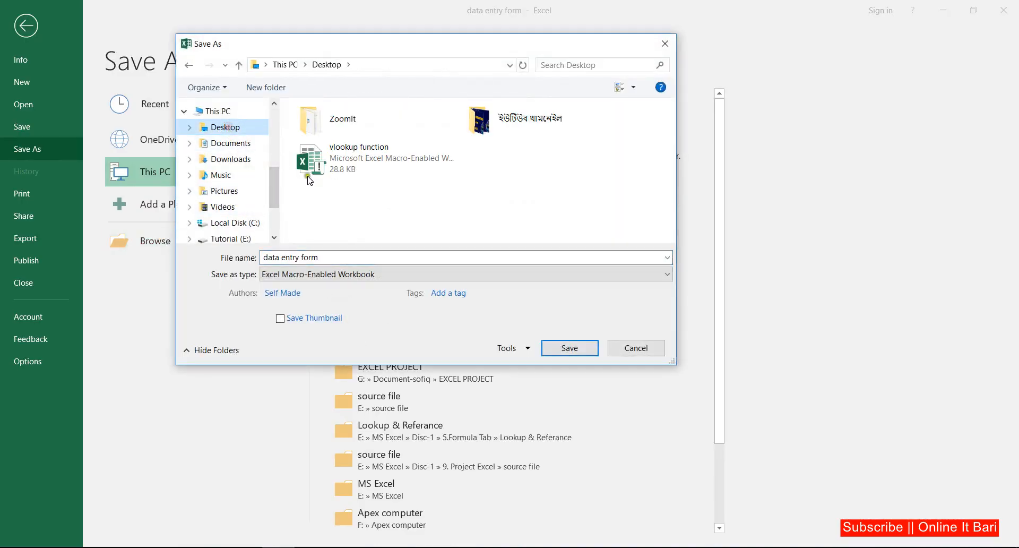
{"action": "key", "text": "ctrl+1"}
{"action": "left_click", "coordinate": [352, 264]}
{"action": "left_click", "coordinate": [180, 265]}
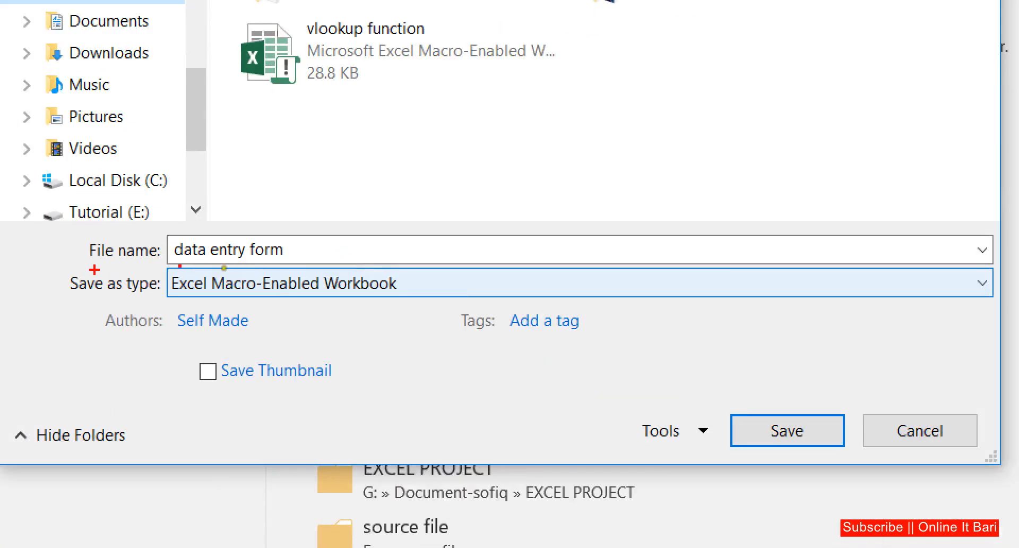
{"action": "mouse_move", "coordinate": [183, 260]}
{"action": "left_mouse_down"}
{"action": "mouse_move", "coordinate": [244, 332]}
{"action": "mouse_move", "coordinate": [425, 279]}
{"action": "mouse_move", "coordinate": [162, 258]}
{"action": "left_mouse_up"}
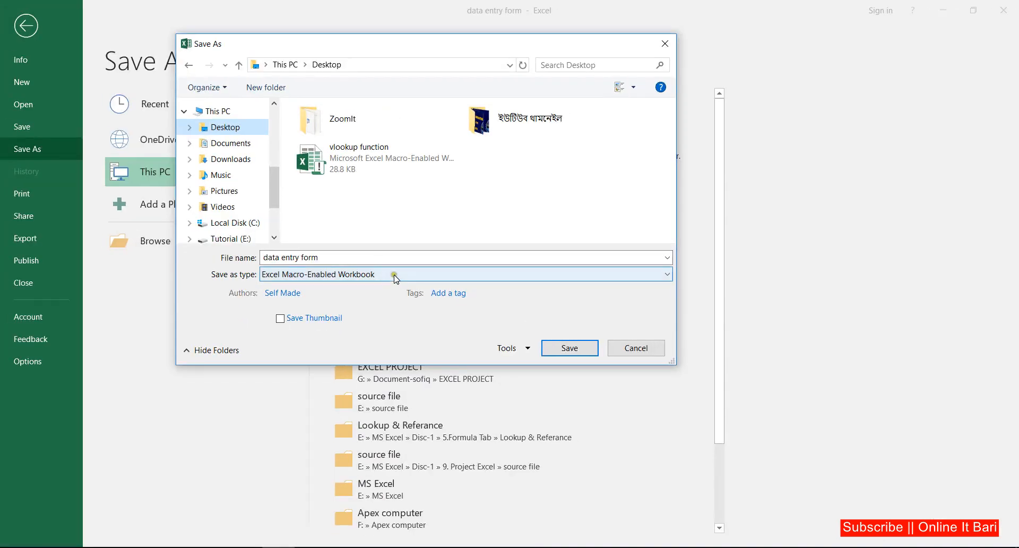
{"action": "left_click", "coordinate": [430, 286]}
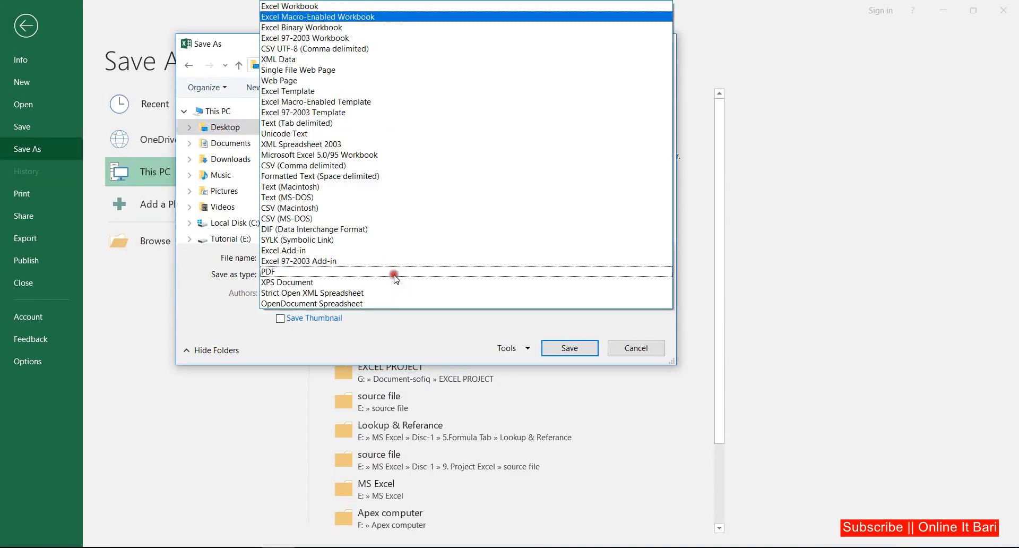
{"action": "left_click", "coordinate": [318, 17]}
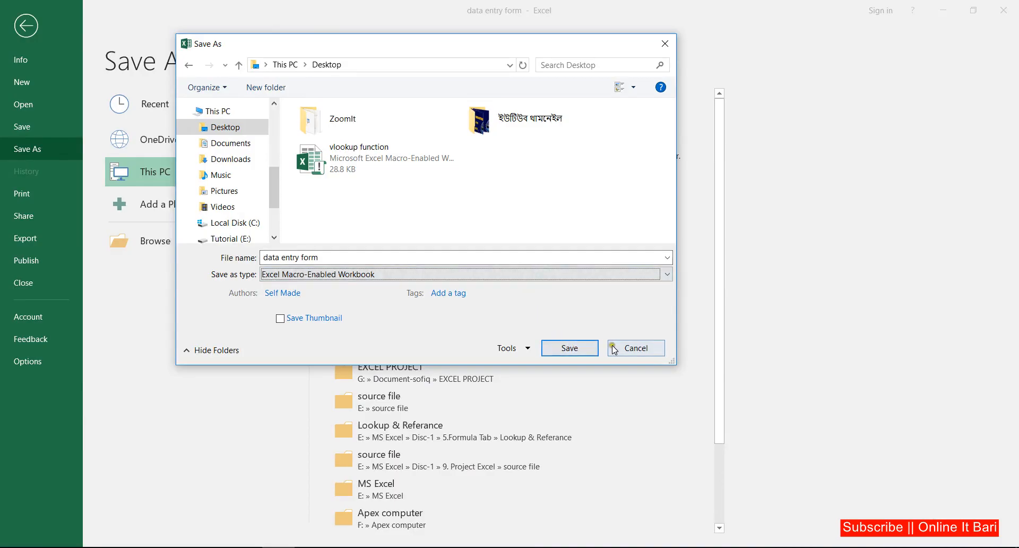
{"action": "left_click", "coordinate": [635, 348]}
Step: Inspect the Trust Center macro settings and the Main Tabs list for ribbon customization in the Excel options
{"action": "left_click", "coordinate": [24, 27]}
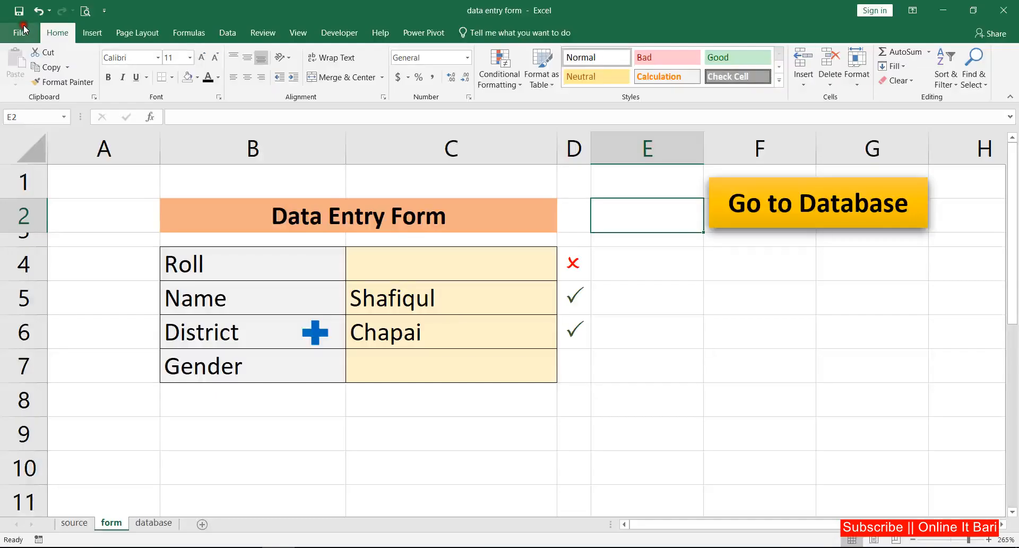
{"action": "left_click", "coordinate": [24, 29]}
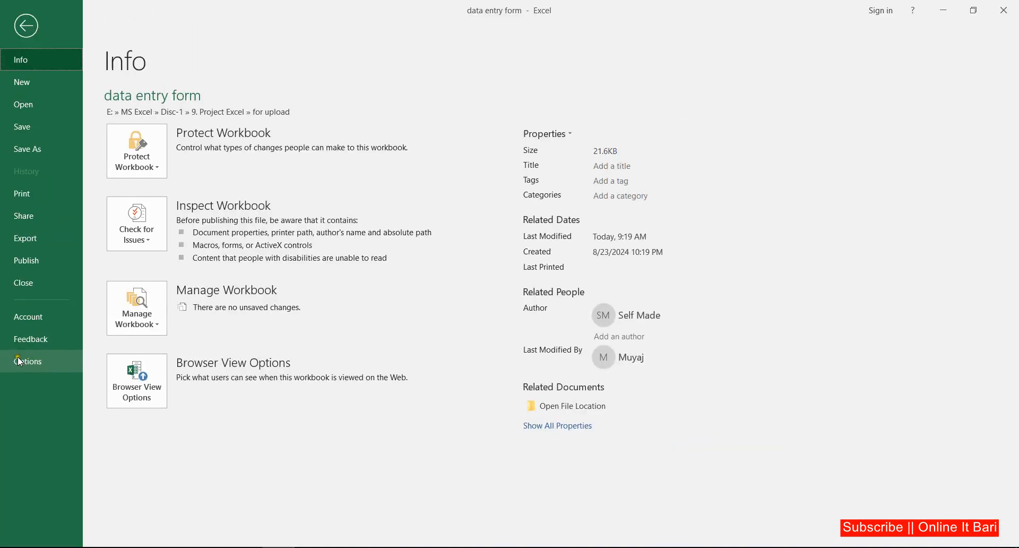
{"action": "left_click", "coordinate": [19, 361]}
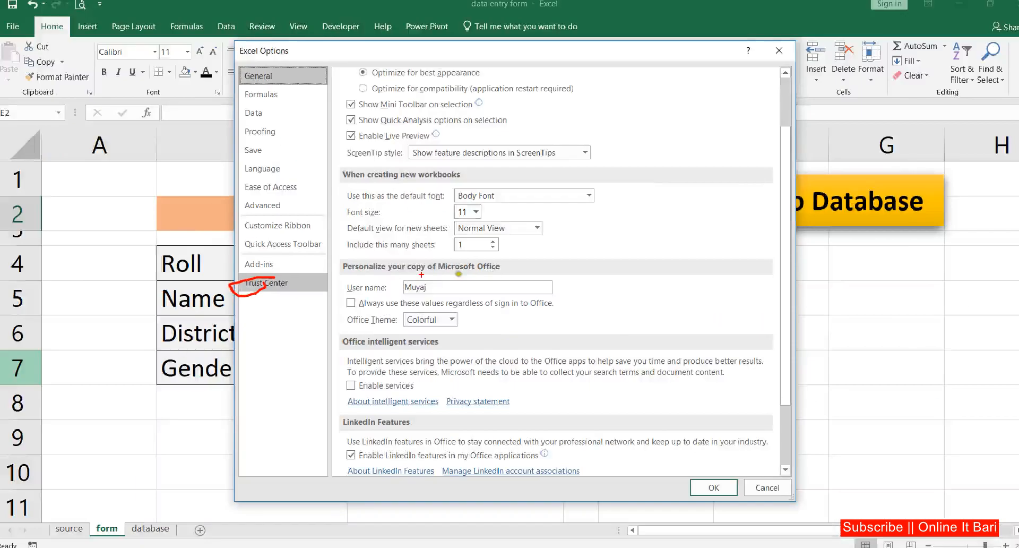
{"action": "left_click", "coordinate": [264, 281]}
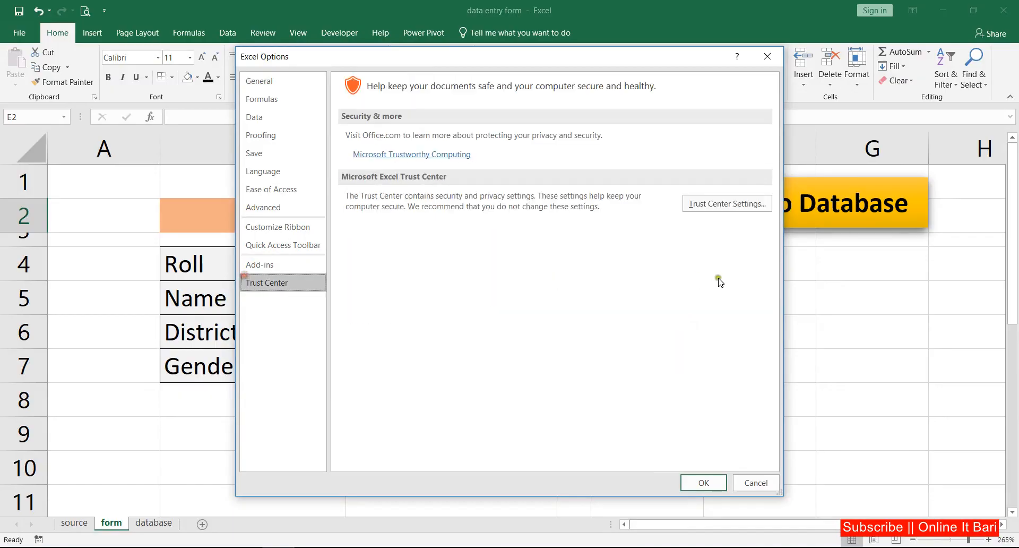
{"action": "left_click", "coordinate": [725, 203]}
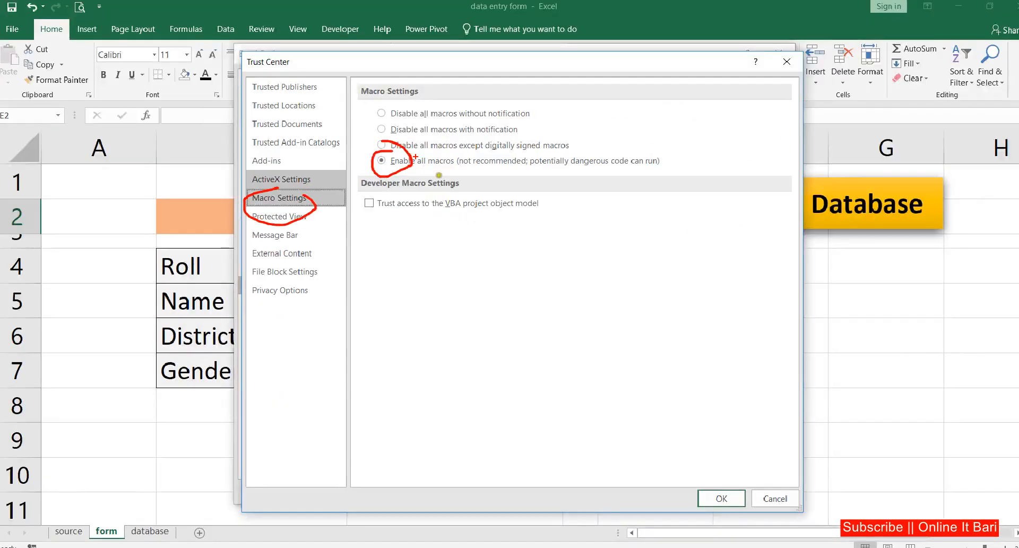
{"action": "left_click", "coordinate": [765, 494]}
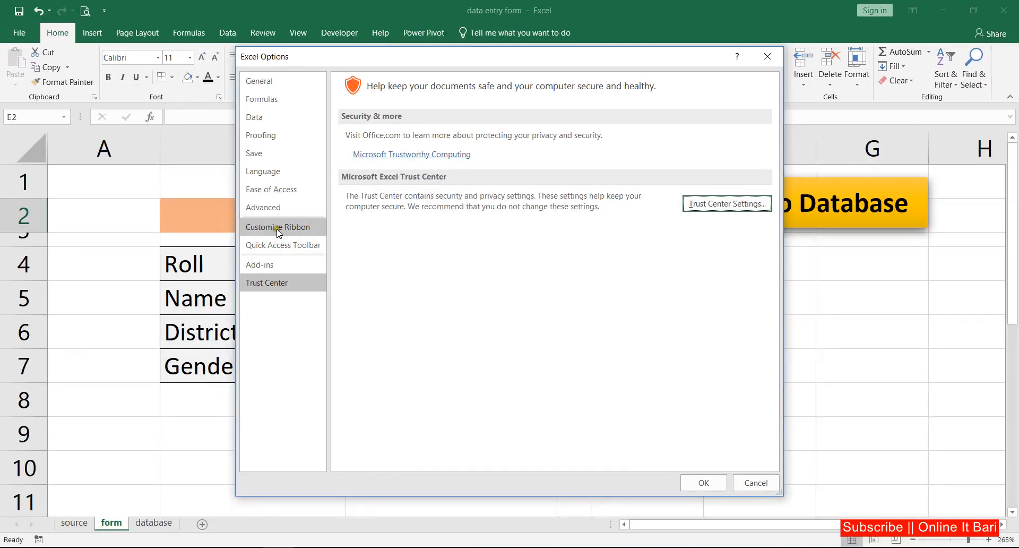
{"action": "left_click", "coordinate": [245, 234]}
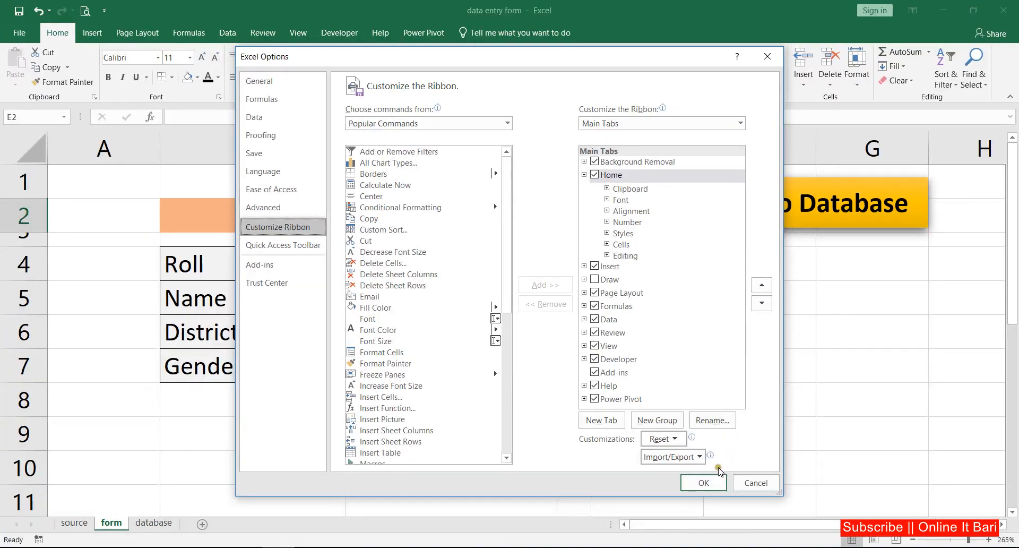
{"action": "left_click", "coordinate": [711, 482]}
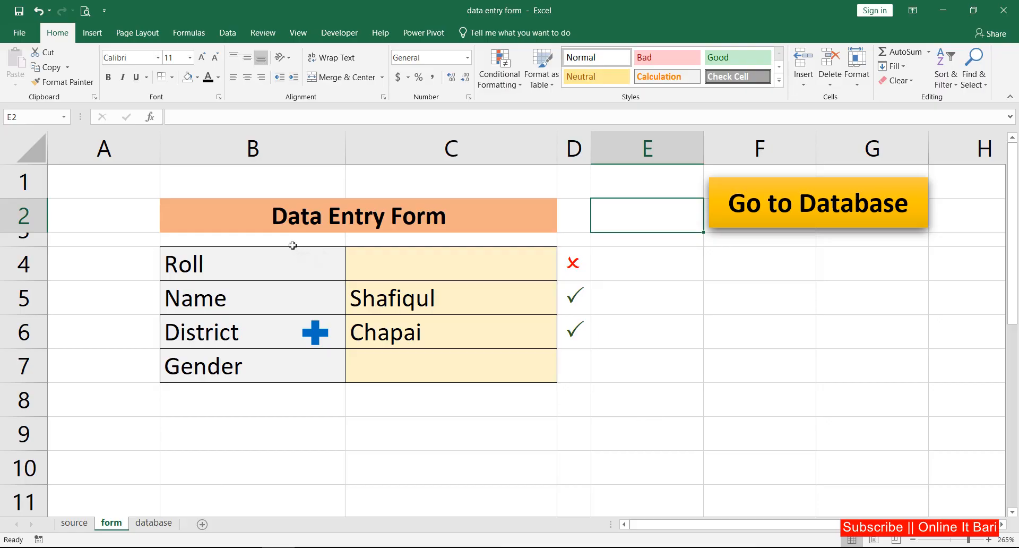
Step: Enter 101 as the roll and choose Chapai as the district in the data entry form
{"action": "left_click_drag", "start_coordinate": [268, 265], "coordinate": [388, 359]}
{"action": "left_click", "coordinate": [623, 268]}
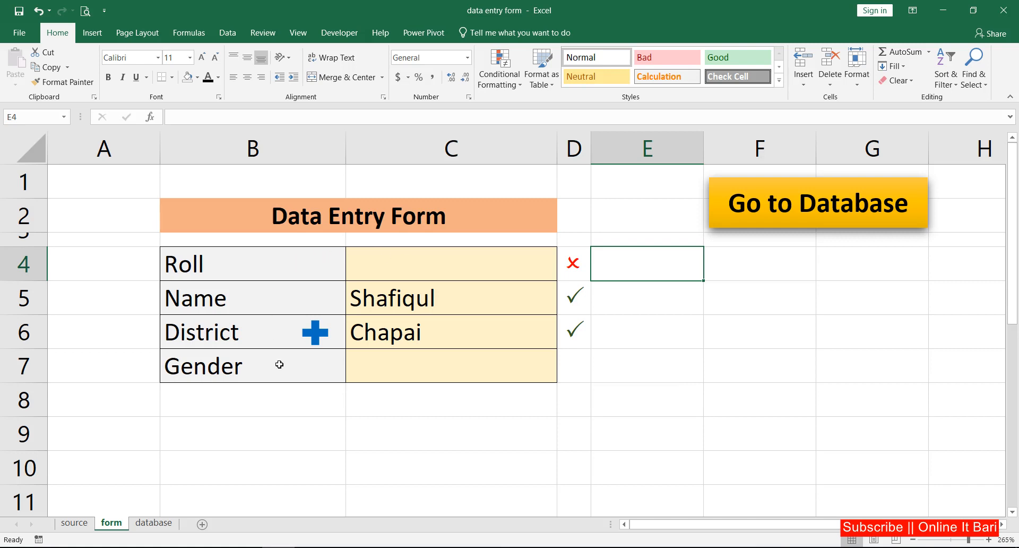
{"action": "left_click", "coordinate": [434, 261]}
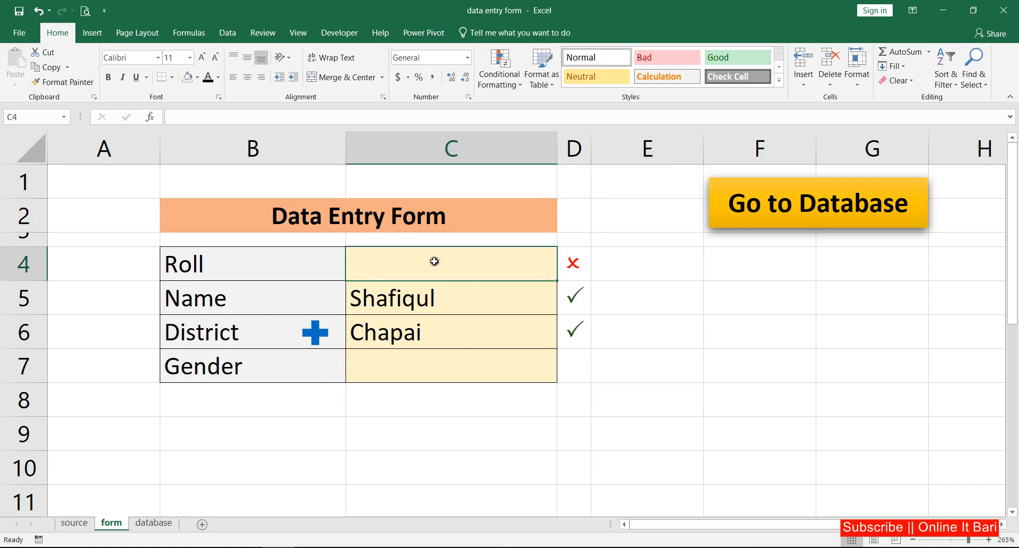
{"action": "type", "text": "101"}
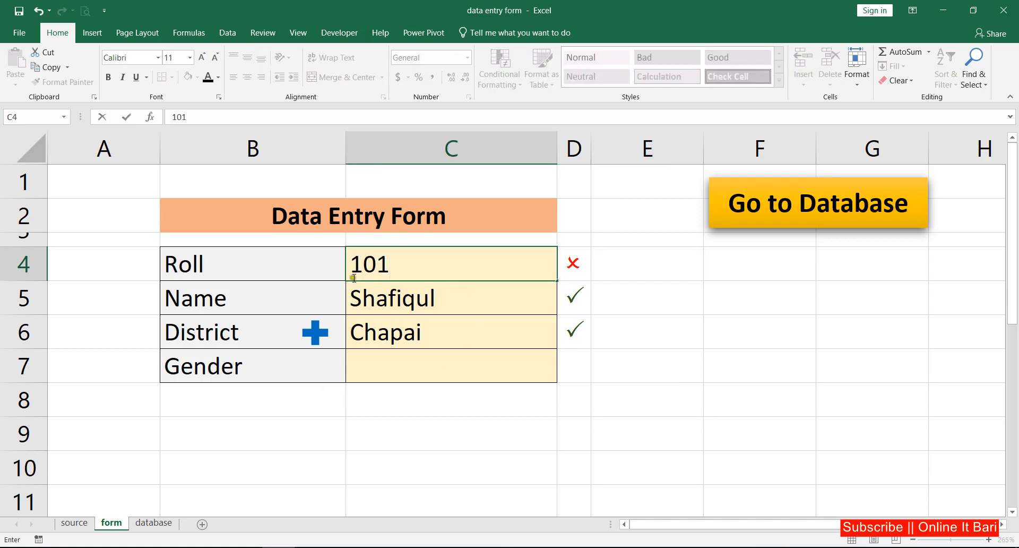
{"action": "left_click", "coordinate": [454, 301]}
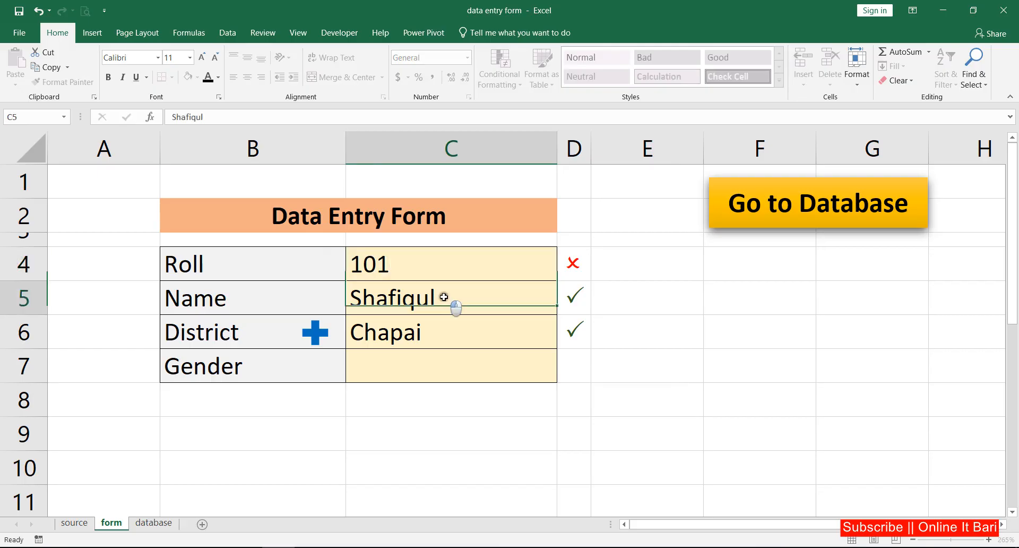
{"action": "left_click", "coordinate": [456, 331]}
{"action": "left_click", "coordinate": [562, 344]}
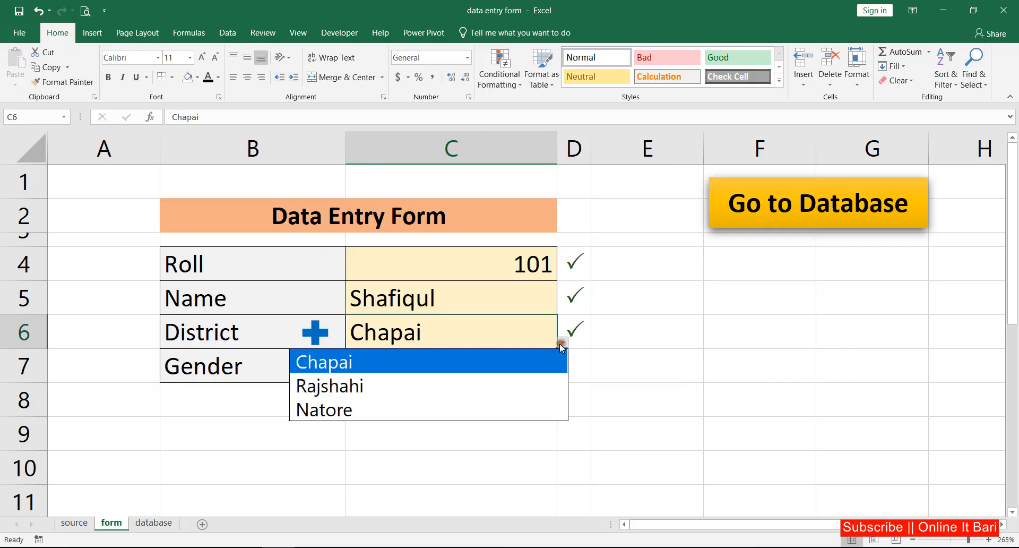
{"action": "left_click", "coordinate": [372, 365]}
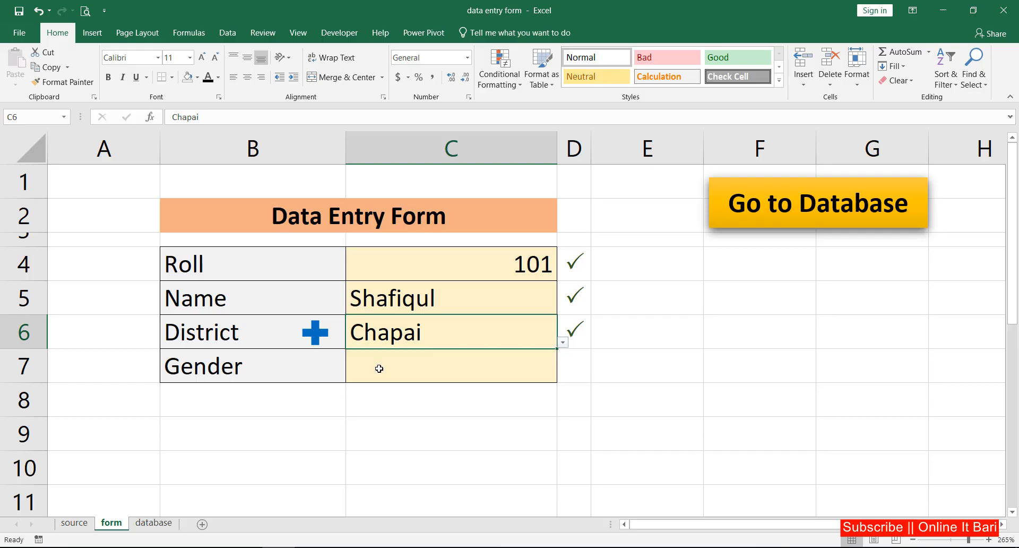
Step: Insert a Form Controls option button in the Gender cell C7 and shrink its frame
{"action": "left_click", "coordinate": [378, 368]}
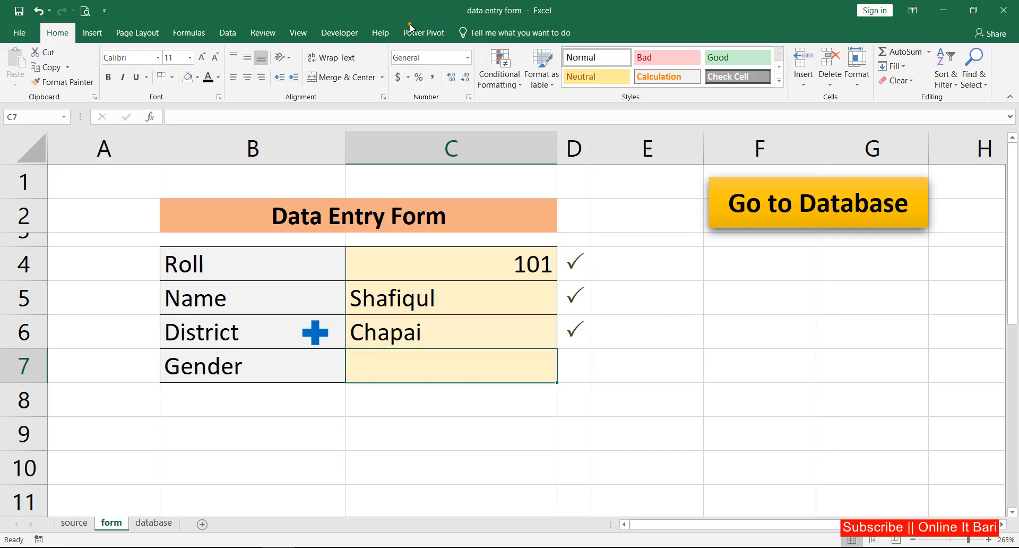
{"action": "left_click", "coordinate": [339, 32]}
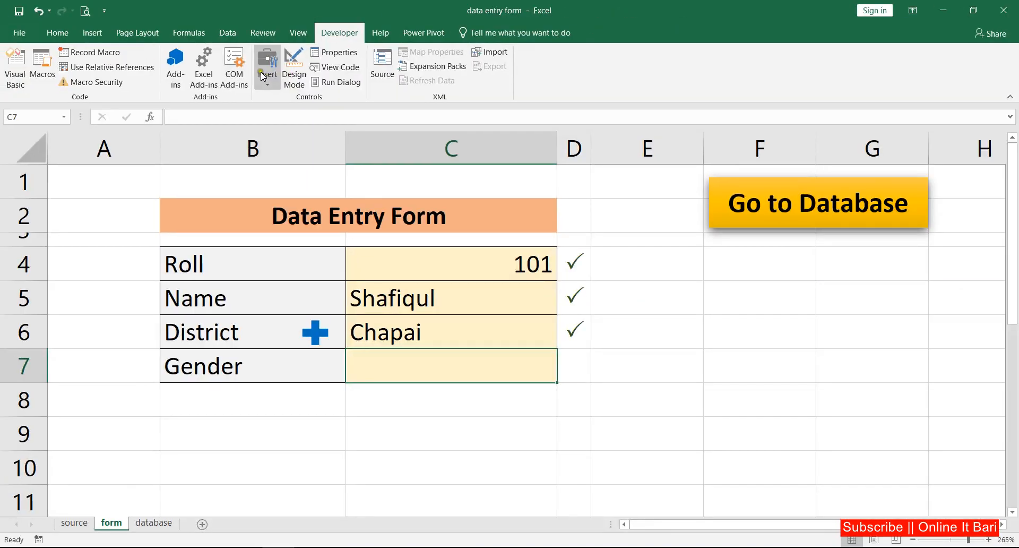
{"action": "left_click", "coordinate": [293, 103]}
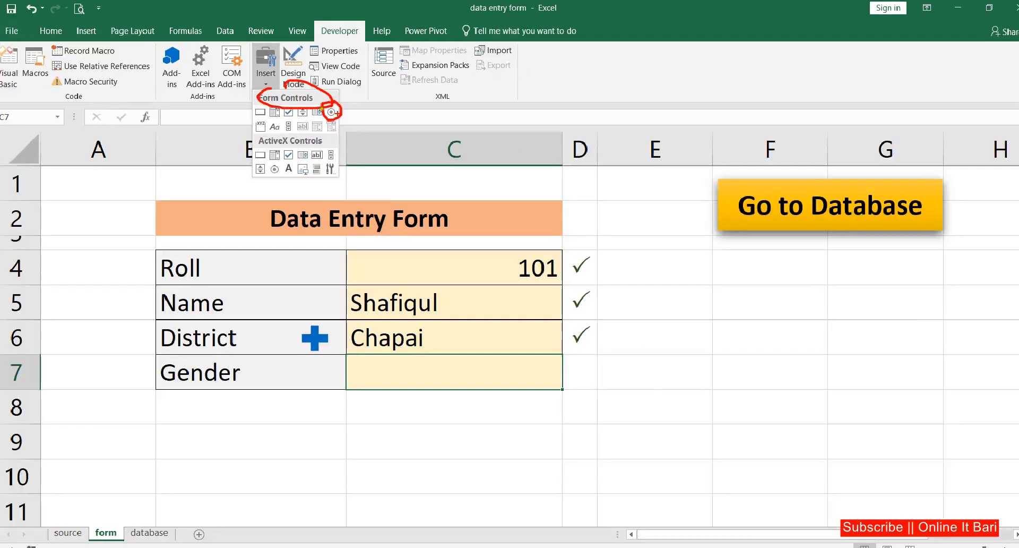
{"action": "left_click", "coordinate": [266, 75]}
{"action": "left_click", "coordinate": [331, 112]}
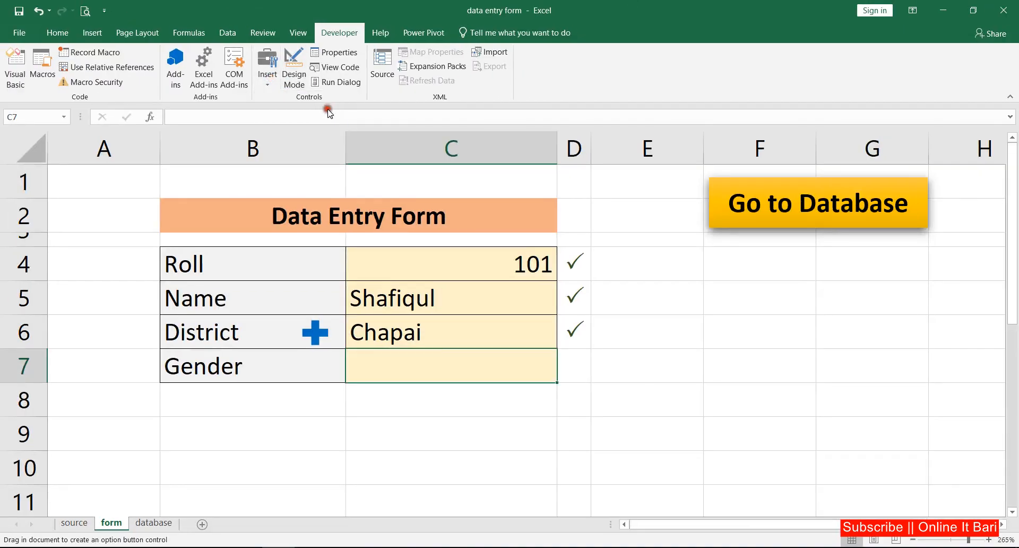
{"action": "left_click", "coordinate": [359, 359]}
{"action": "left_click_drag", "start_coordinate": [428, 371], "coordinate": [417, 355]}
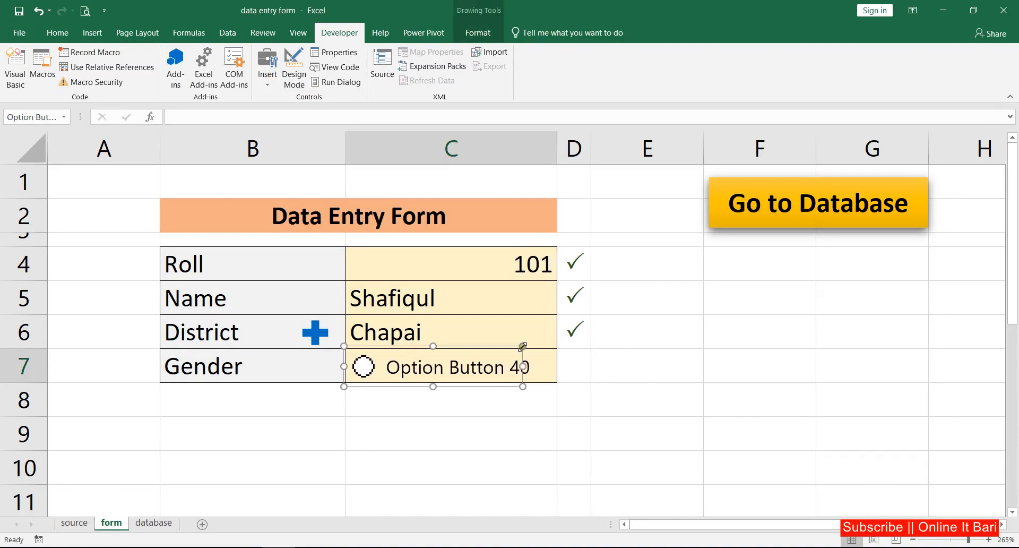
{"action": "left_click_drag", "start_coordinate": [522, 347], "coordinate": [479, 356]}
Step: Relabel the option button in the Gender cell as Male and narrow its frame to fit the label
{"action": "left_click", "coordinate": [427, 361]}
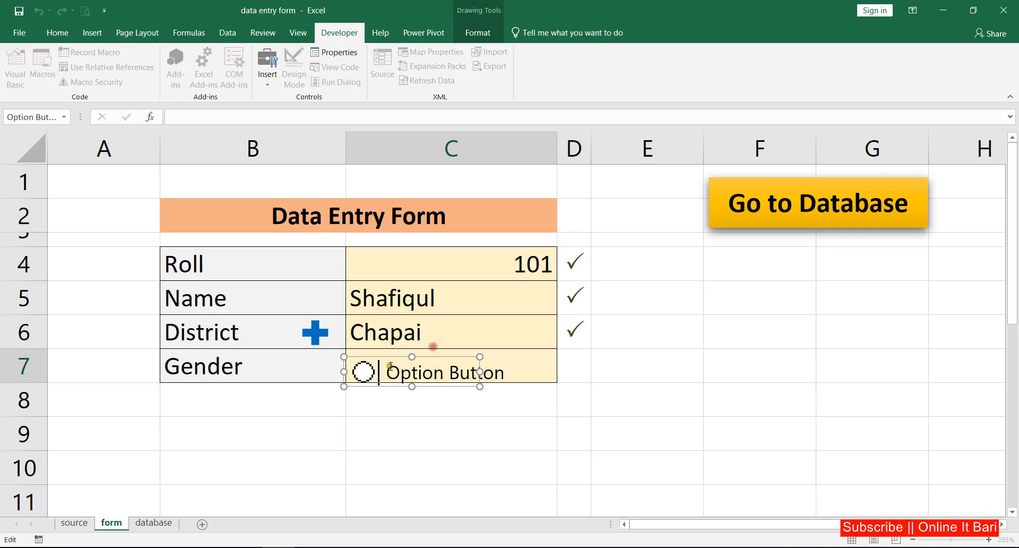
{"action": "left_click", "coordinate": [402, 404]}
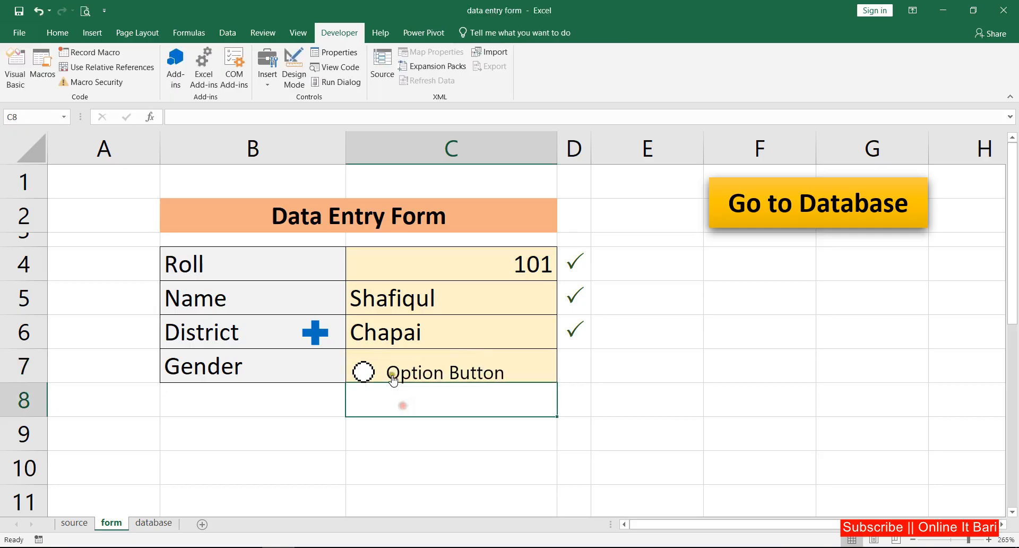
{"action": "right_click", "coordinate": [392, 376]}
{"action": "left_click", "coordinate": [383, 358]}
{"action": "left_click_drag", "start_coordinate": [380, 357], "coordinate": [571, 361]}
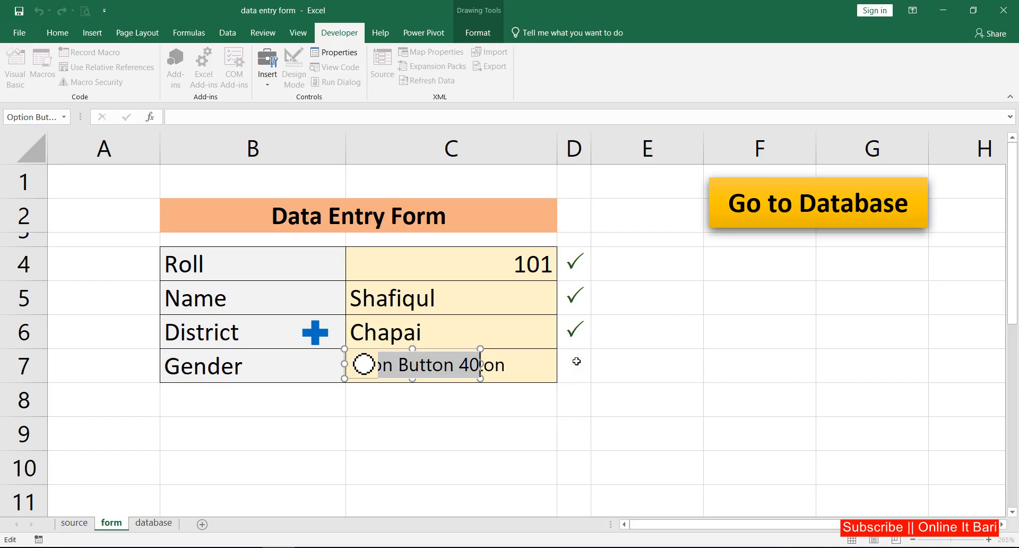
{"action": "type", "text": "Male"}
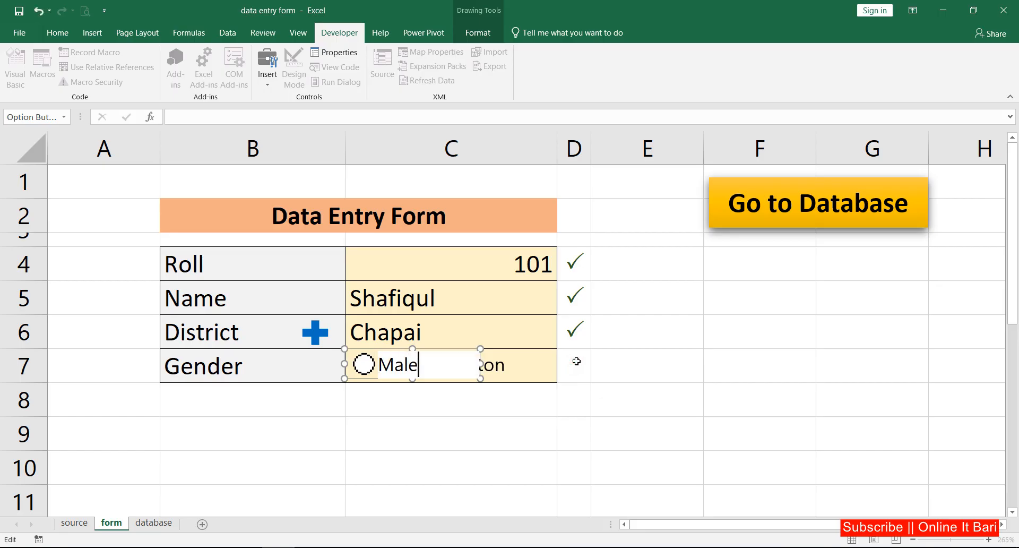
{"action": "left_click_drag", "start_coordinate": [480, 363], "coordinate": [435, 364]}
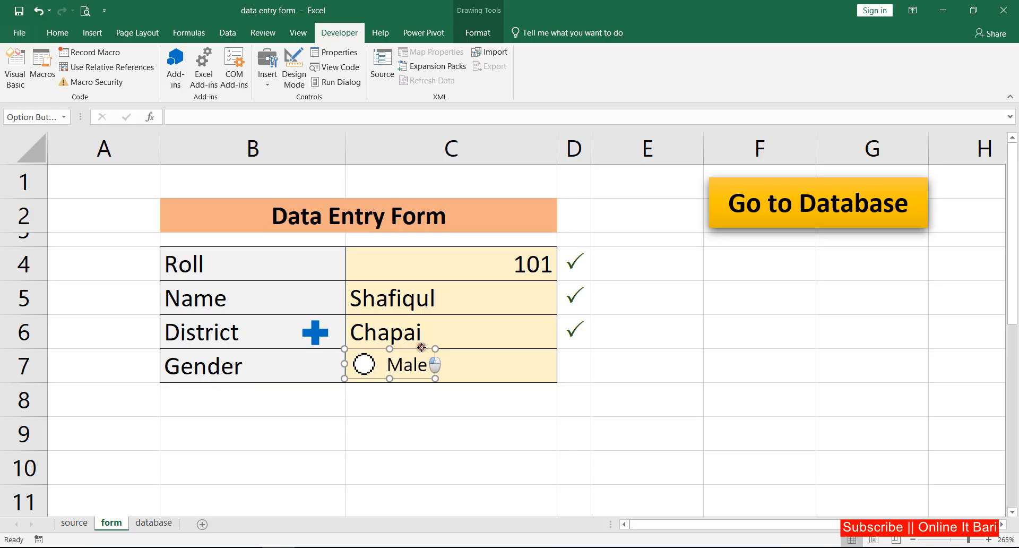
Step: Duplicate the Male option button and place the copy beside the original in the Gender cell
{"action": "left_click_drag", "start_coordinate": [421, 347], "coordinate": [519, 350]}
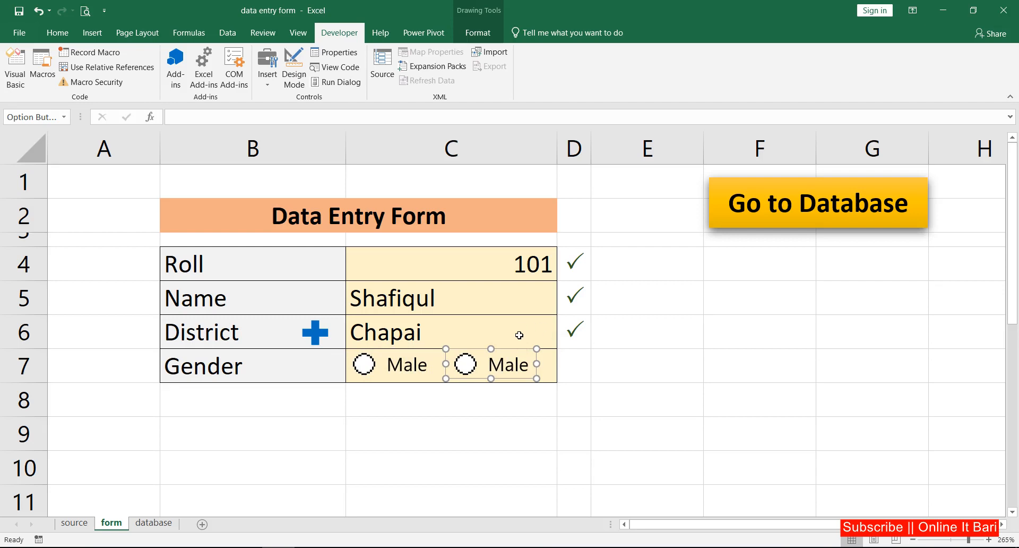
{"action": "left_click", "coordinate": [267, 69]}
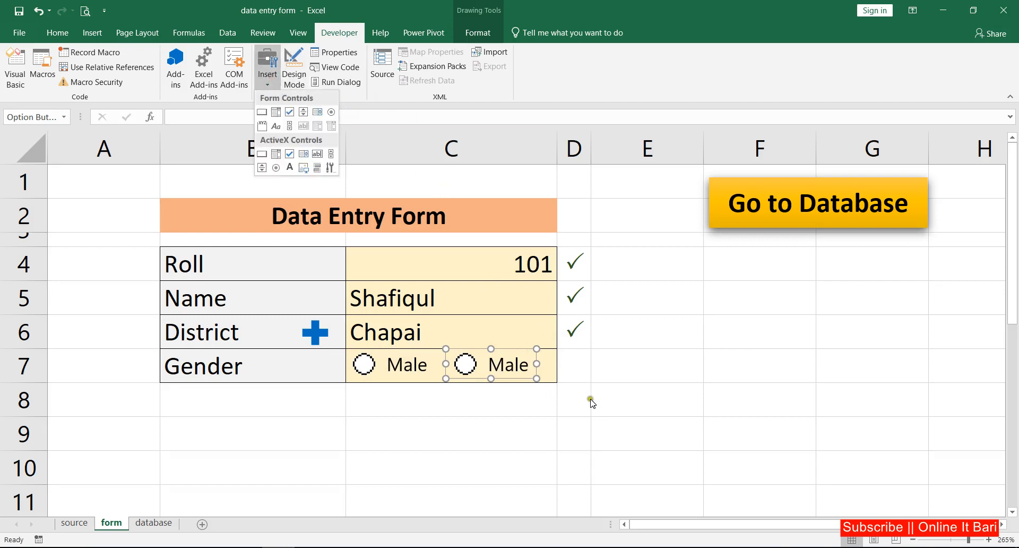
{"action": "left_click", "coordinate": [607, 383]}
Step: Relabel the duplicated option button in the Gender cell as Female
{"action": "left_click", "coordinate": [491, 365]}
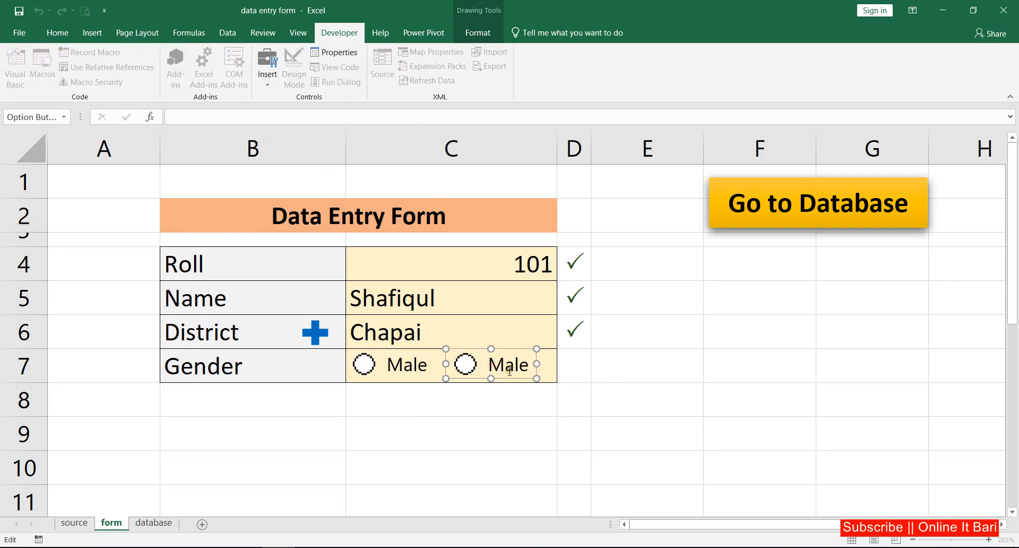
{"action": "type", "text": "Fe"}
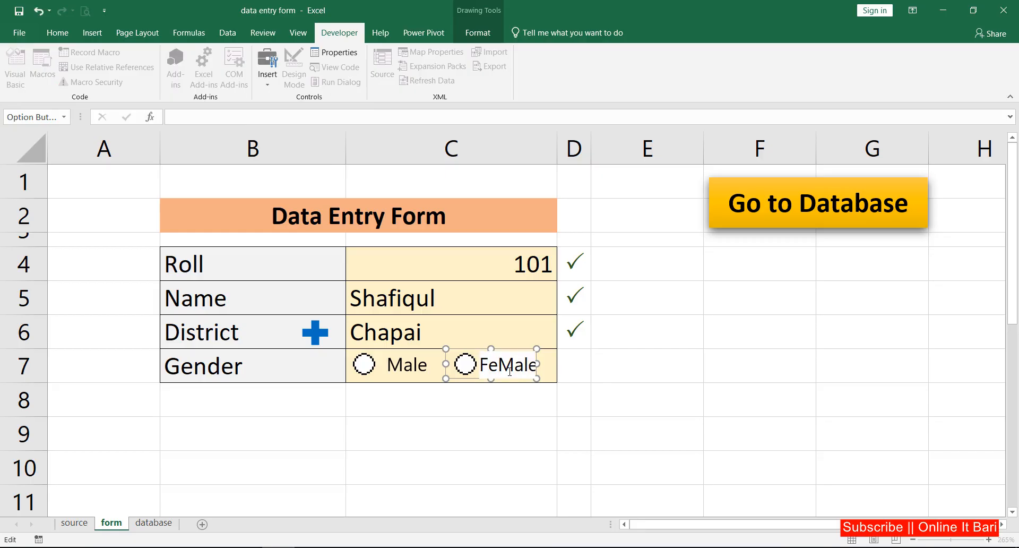
{"action": "key", "text": "BackSpace"}
{"action": "type", "text": "e"}
{"action": "key", "text": "Delete"}
{"action": "type", "text": "m"}
{"action": "left_click", "coordinate": [634, 412]}
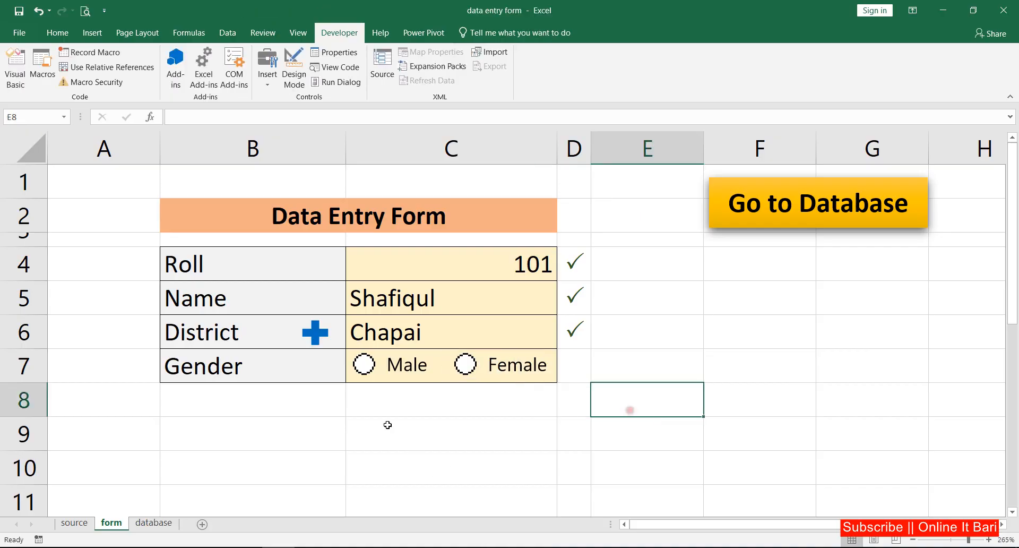
Step: Test the Gender option buttons by alternating between Male and Female, leaving Male selected
{"action": "left_click", "coordinate": [365, 364]}
{"action": "left_click", "coordinate": [468, 366]}
{"action": "left_click", "coordinate": [363, 373]}
{"action": "left_click", "coordinate": [367, 364]}
{"action": "left_click", "coordinate": [467, 363]}
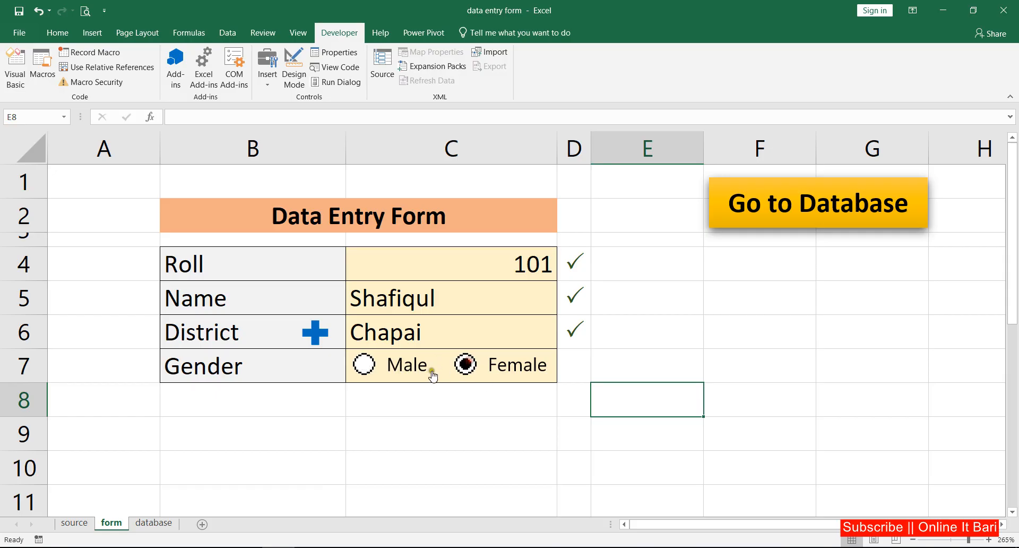
{"action": "left_click", "coordinate": [366, 365]}
Step: Link the Male option button to cell A7 and test the link by choosing Female and returning to Male
{"action": "right_click", "coordinate": [367, 364]}
{"action": "key", "text": "Escape"}
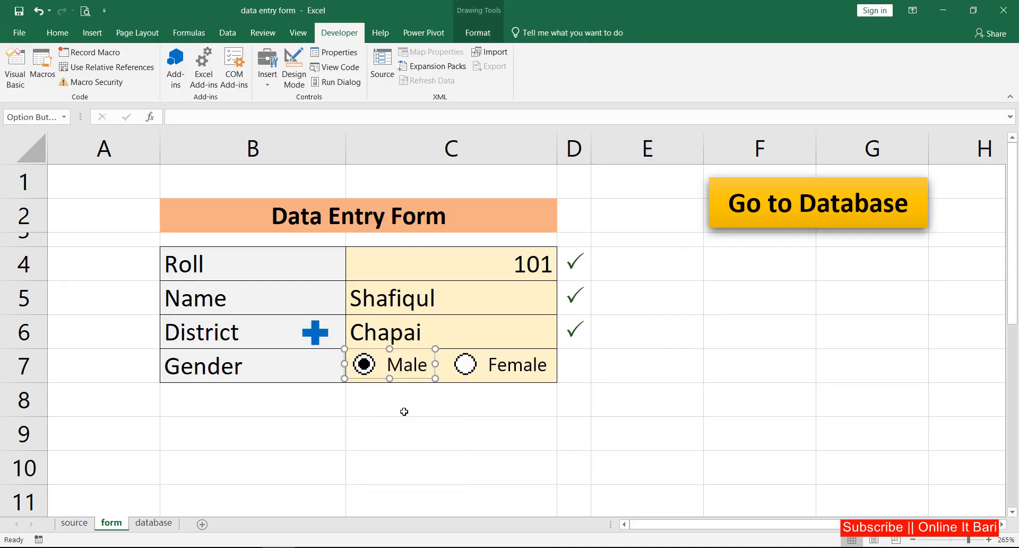
{"action": "right_click", "coordinate": [365, 369]}
{"action": "left_click", "coordinate": [415, 495]}
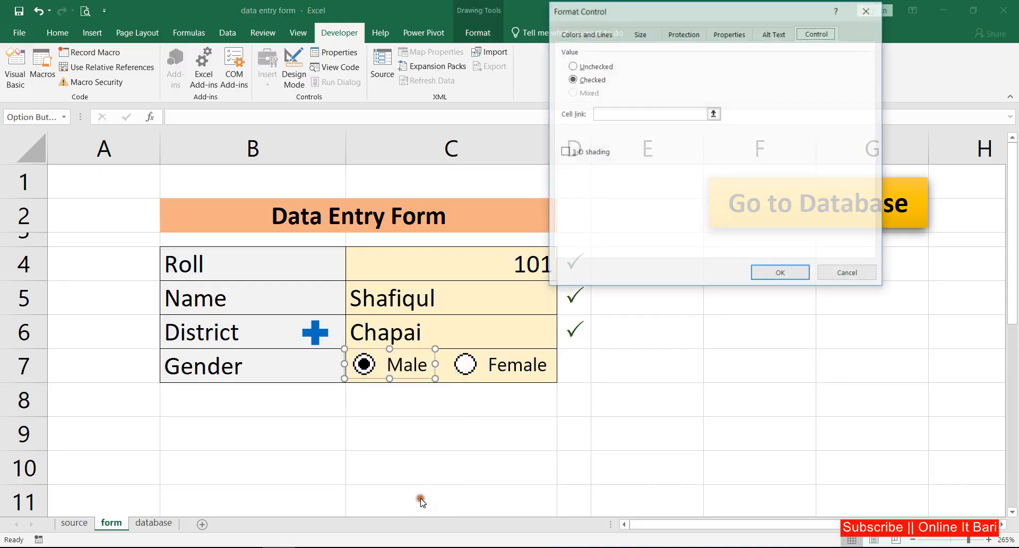
{"action": "left_click", "coordinate": [619, 113]}
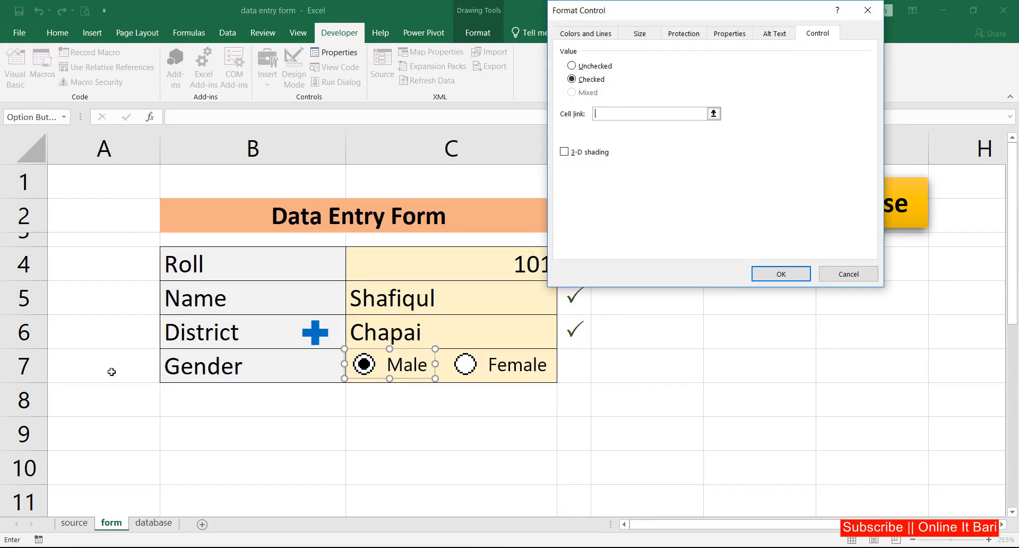
{"action": "left_click", "coordinate": [78, 364]}
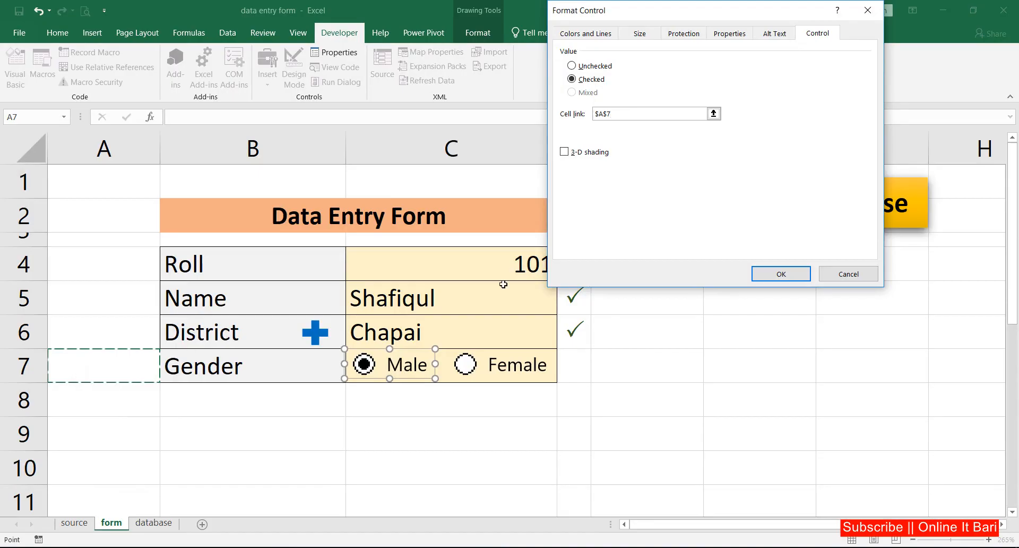
{"action": "left_click", "coordinate": [767, 273]}
{"action": "left_click", "coordinate": [781, 274]}
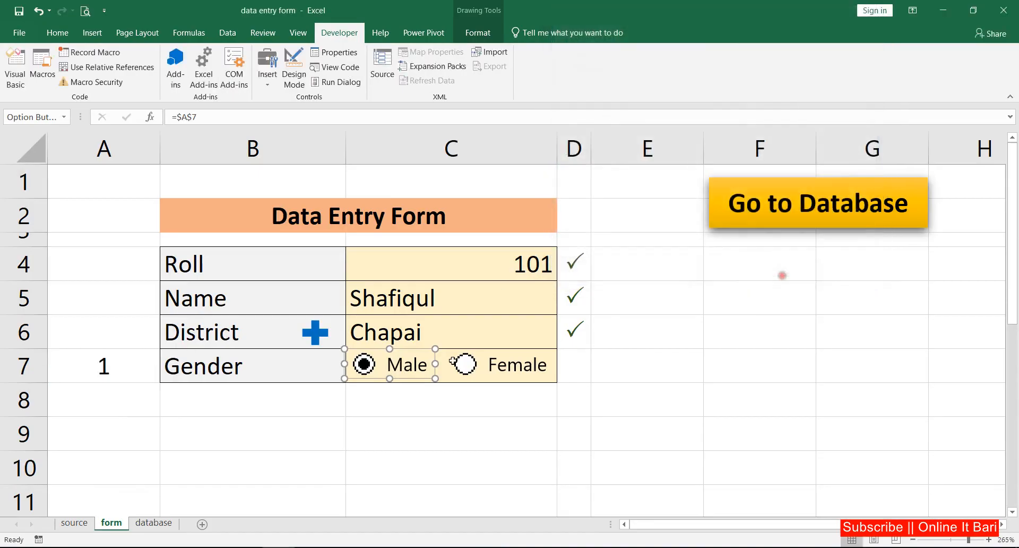
{"action": "left_click", "coordinate": [280, 436]}
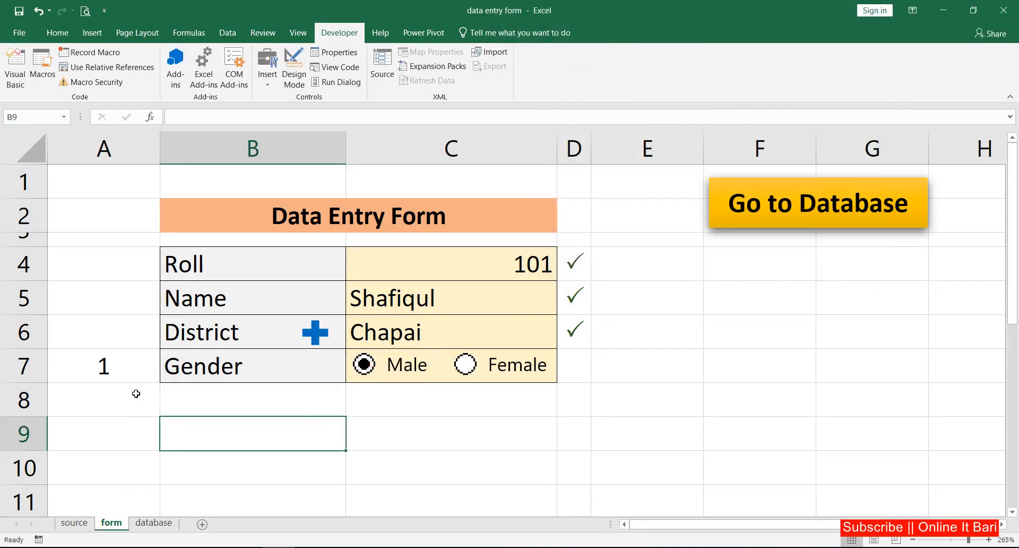
{"action": "left_click", "coordinate": [466, 364]}
{"action": "left_click", "coordinate": [389, 364]}
Step: Copy the form labels in B4:B7 and paste them transposed into the source sheet starting at D4
{"action": "left_click_drag", "start_coordinate": [226, 267], "coordinate": [231, 364]}
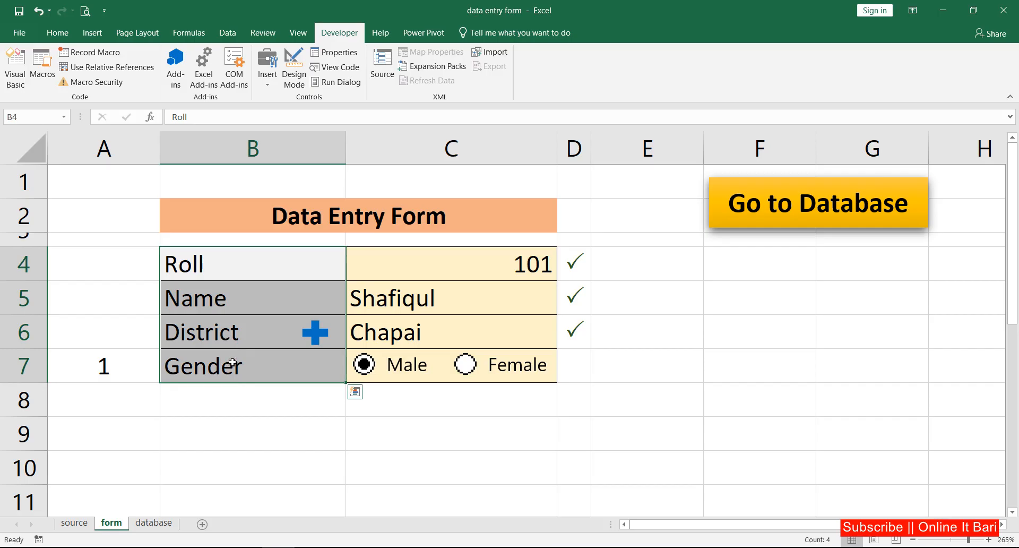
{"action": "key", "text": "ctrl+c"}
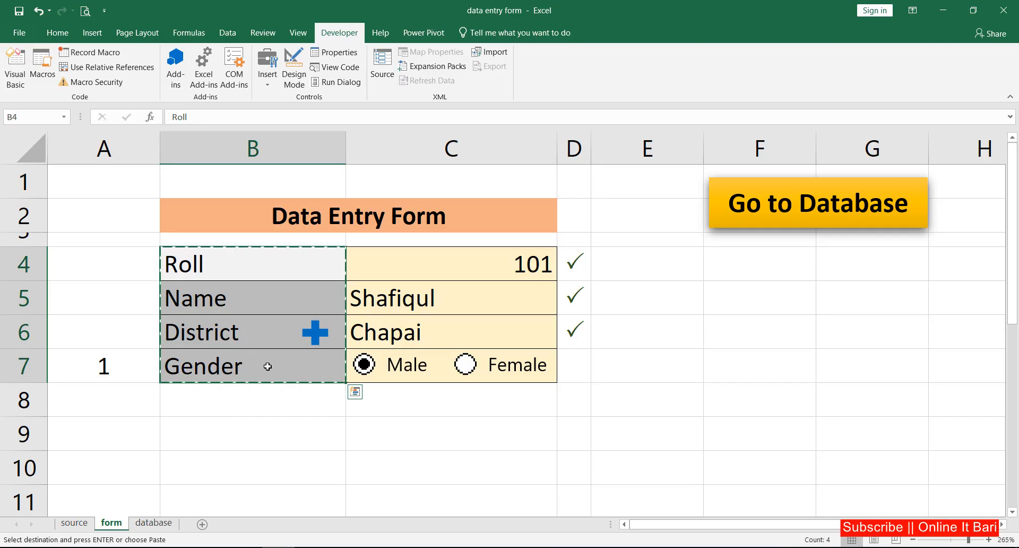
{"action": "left_click", "coordinate": [80, 523]}
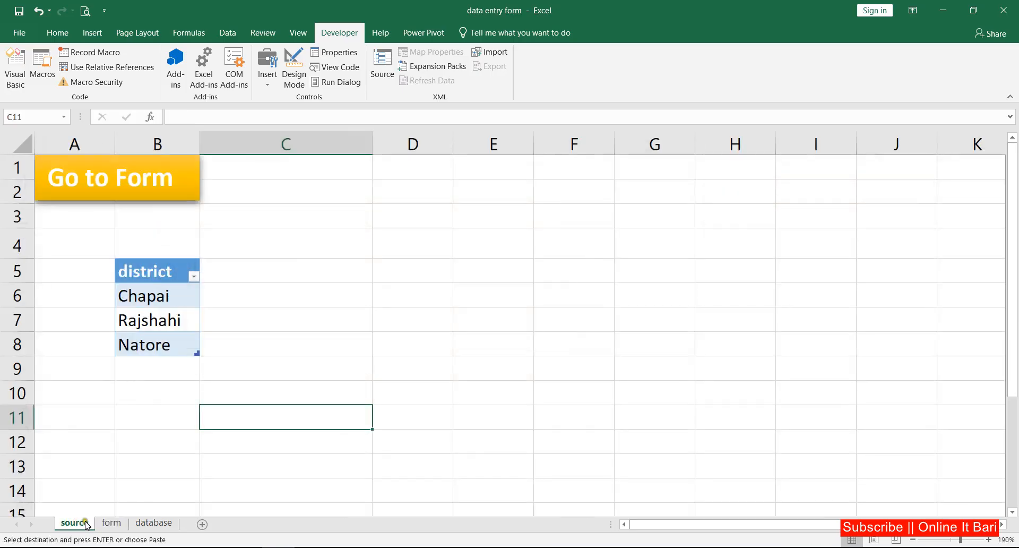
{"action": "left_click", "coordinate": [386, 237]}
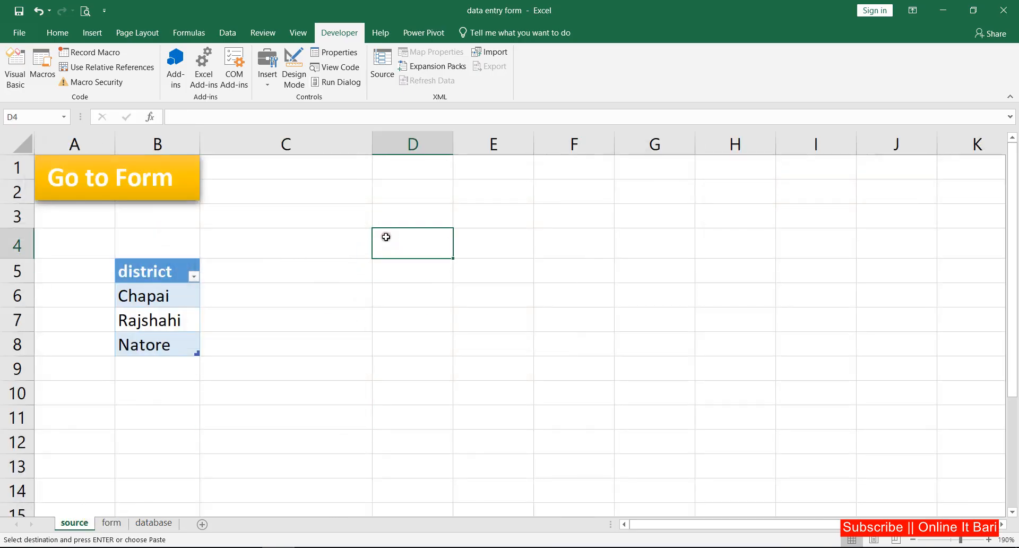
{"action": "right_click", "coordinate": [405, 240]}
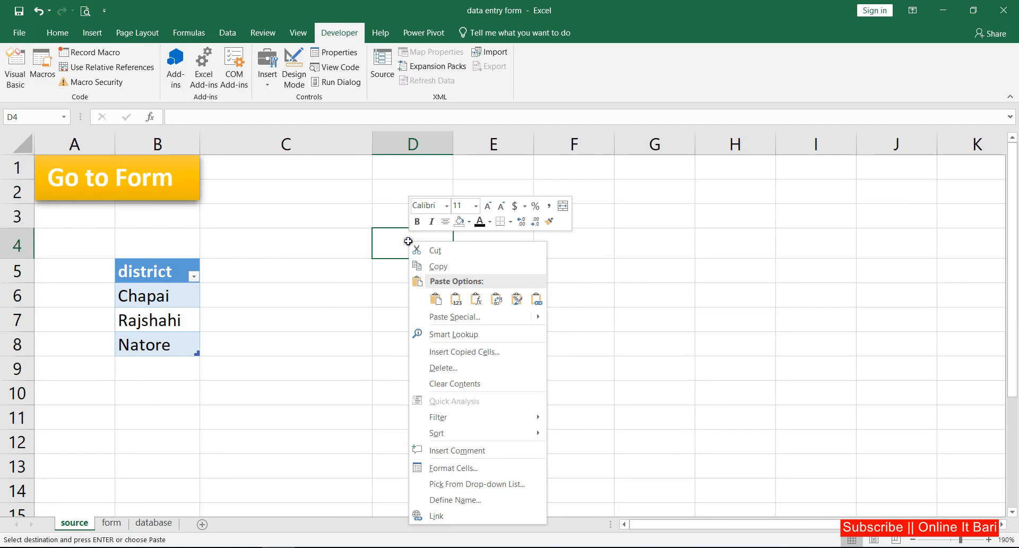
{"action": "left_click", "coordinate": [497, 300]}
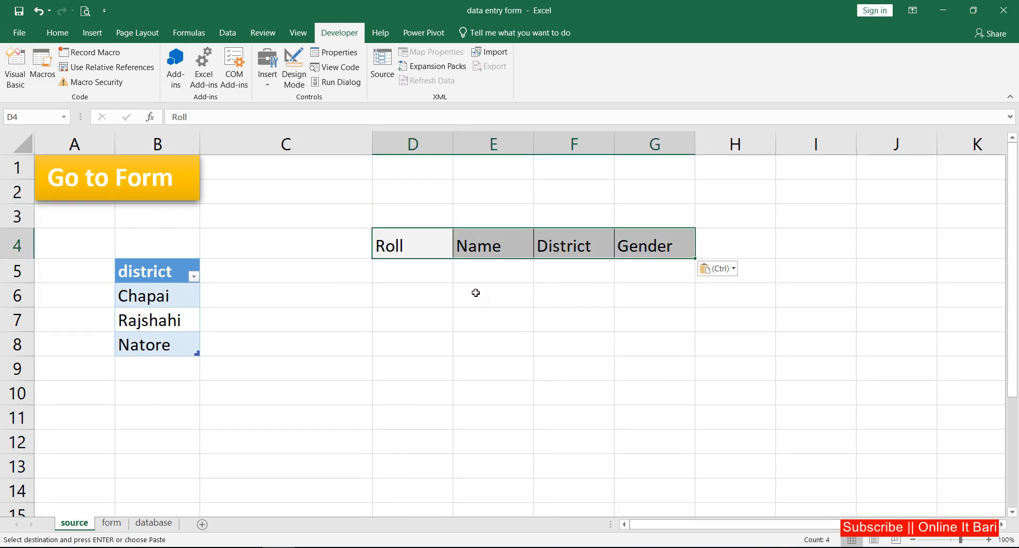
{"action": "left_click", "coordinate": [471, 289]}
Step: Link the cell under Roll, D5 on the source sheet, to the form's roll entry with =form!C4
{"action": "left_click", "coordinate": [112, 523]}
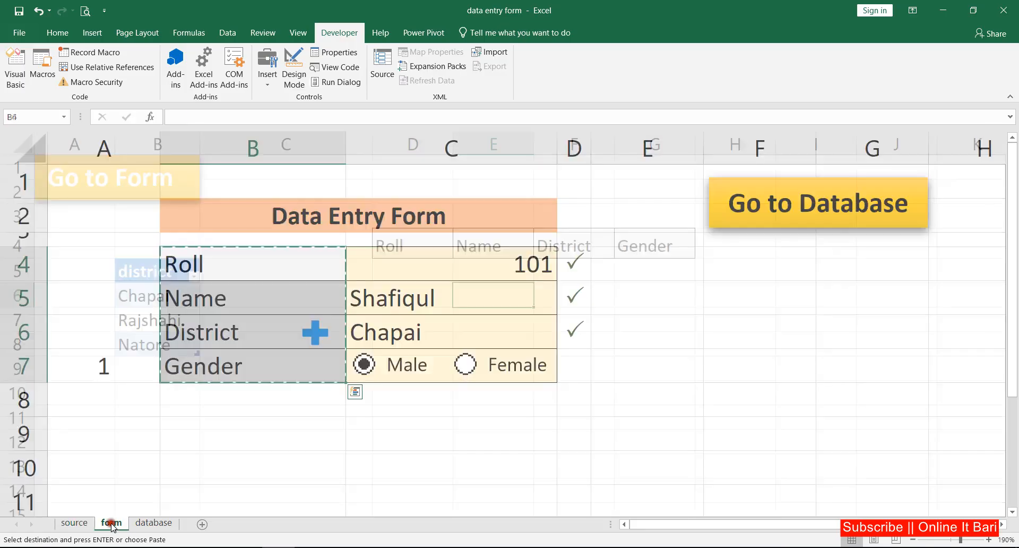
{"action": "left_click", "coordinate": [75, 523]}
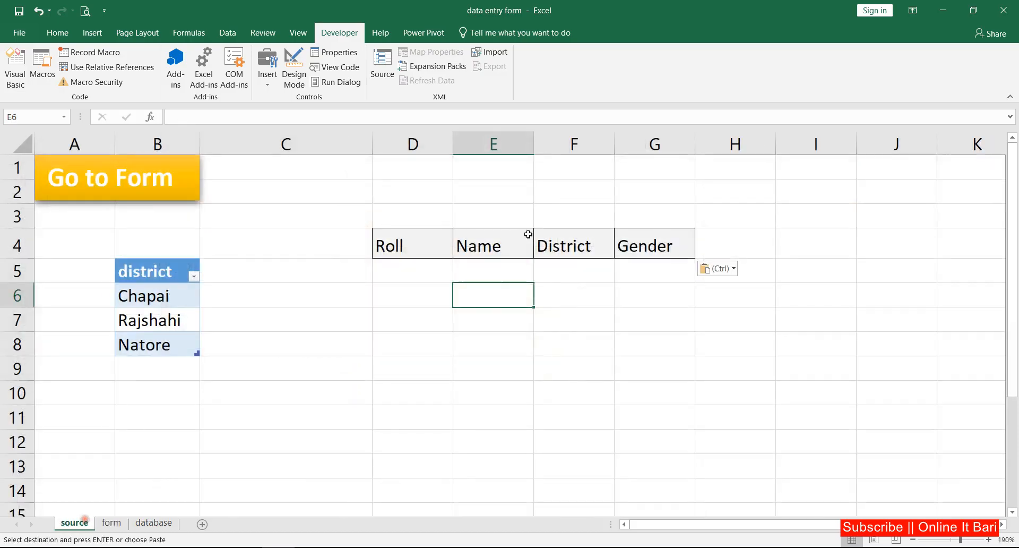
{"action": "left_click", "coordinate": [428, 267]}
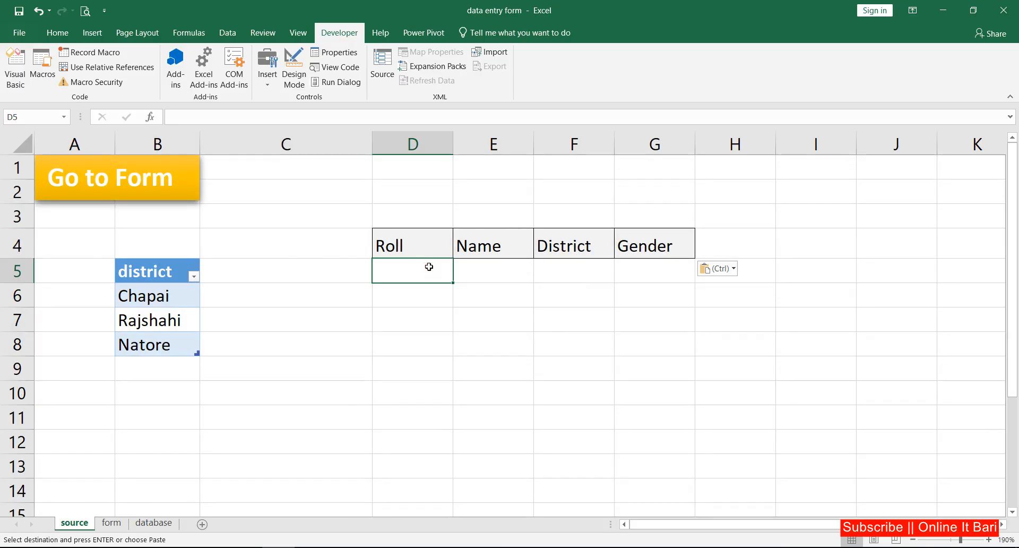
{"action": "left_click", "coordinate": [414, 294]}
{"action": "left_click", "coordinate": [406, 268]}
{"action": "left_click", "coordinate": [411, 290]}
{"action": "left_click", "coordinate": [408, 271]}
{"action": "type", "text": "="}
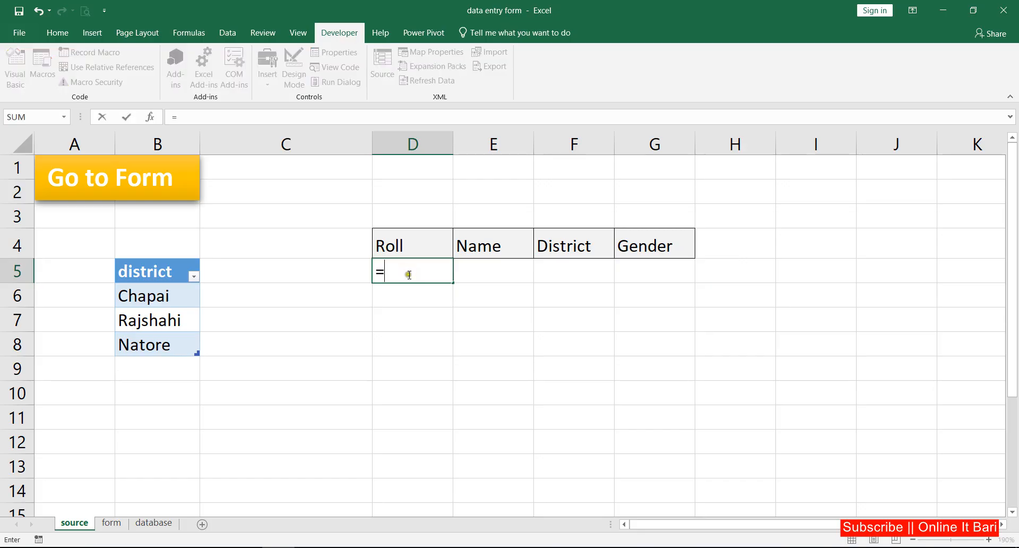
{"action": "left_click", "coordinate": [111, 522]}
{"action": "left_click", "coordinate": [452, 265]}
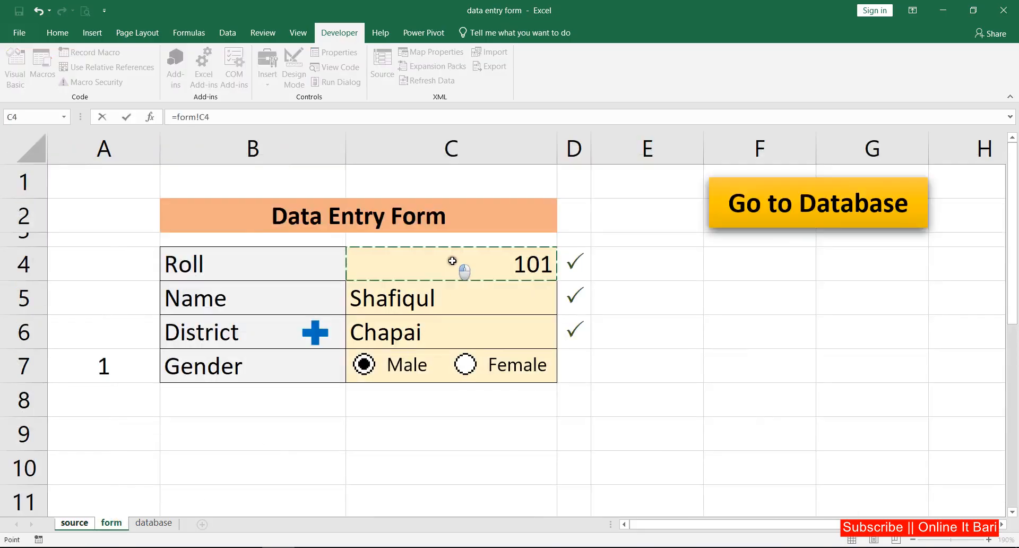
{"action": "key", "text": "Return"}
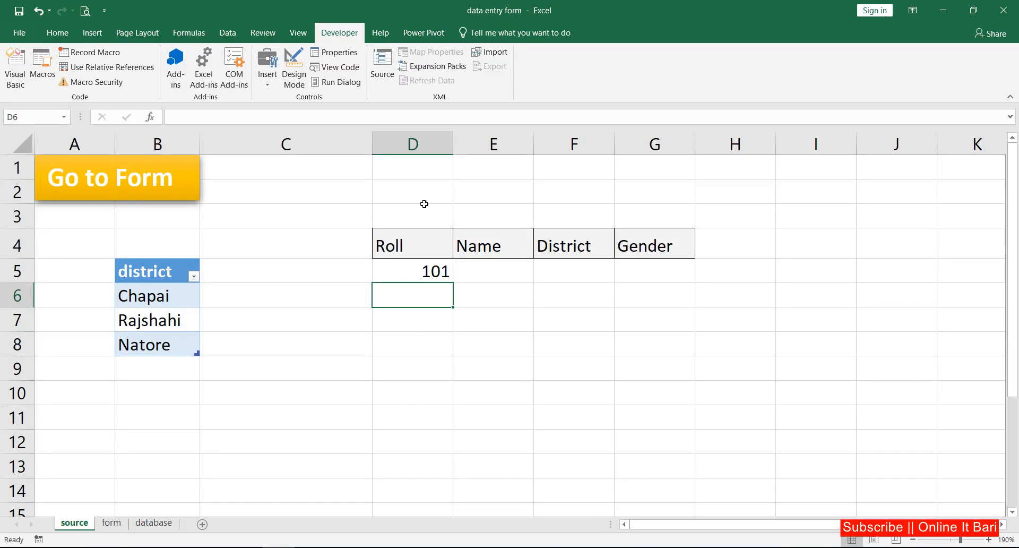
Step: Link the cell under Name, E5 on the source sheet, to the form's name entry in C5
{"action": "left_click", "coordinate": [436, 272]}
{"action": "left_click", "coordinate": [462, 269]}
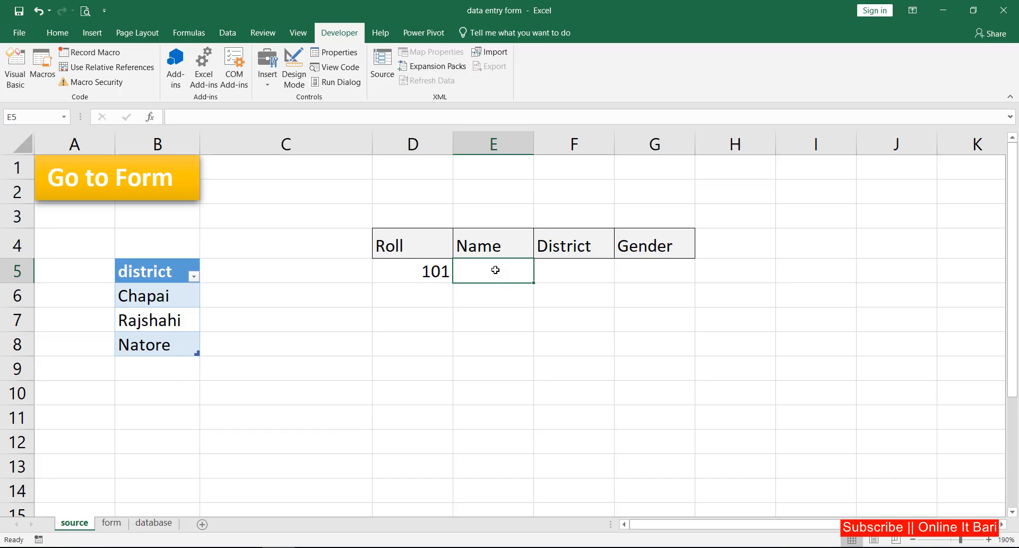
{"action": "type", "text": "="}
{"action": "left_click", "coordinate": [112, 522]}
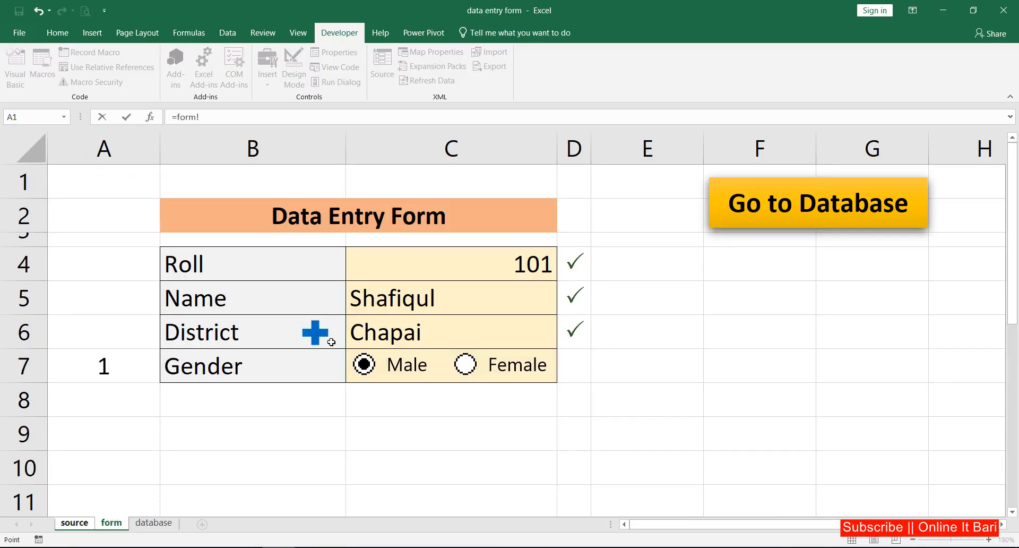
{"action": "left_click", "coordinate": [426, 299]}
{"action": "key", "text": "Return"}
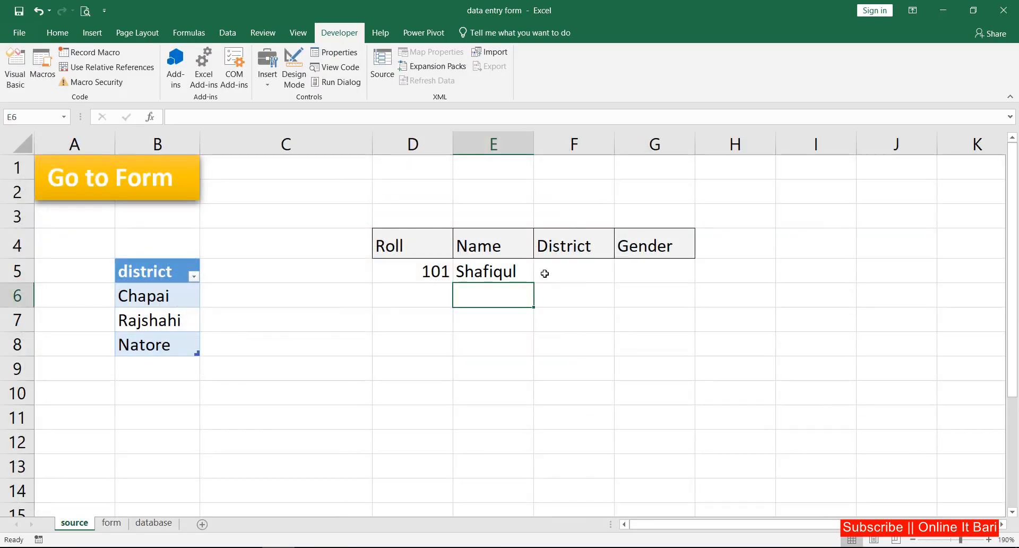
Step: Link the cell under District, F5 on the source sheet, to the form's district entry in C6
{"action": "left_click", "coordinate": [547, 271]}
{"action": "type", "text": "="}
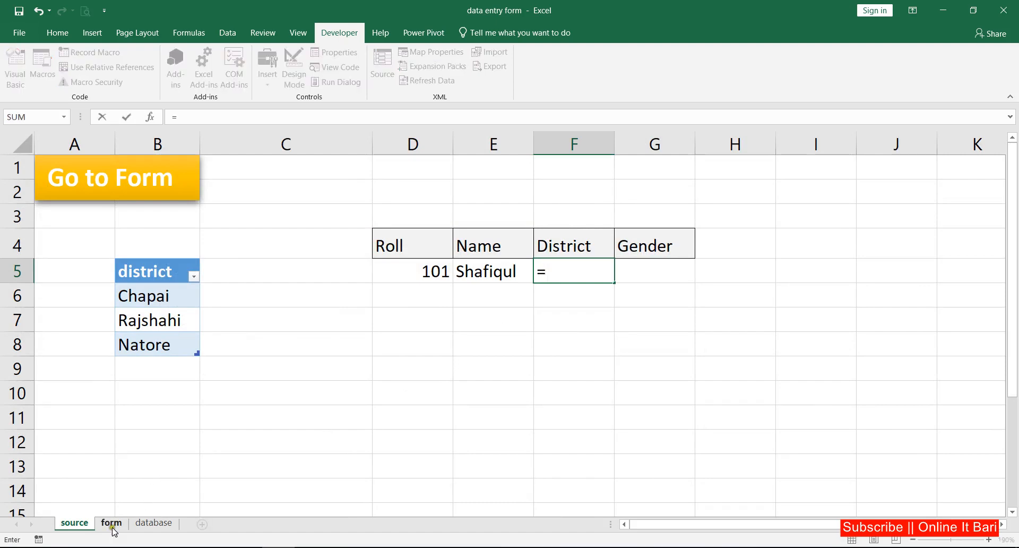
{"action": "left_click", "coordinate": [112, 523]}
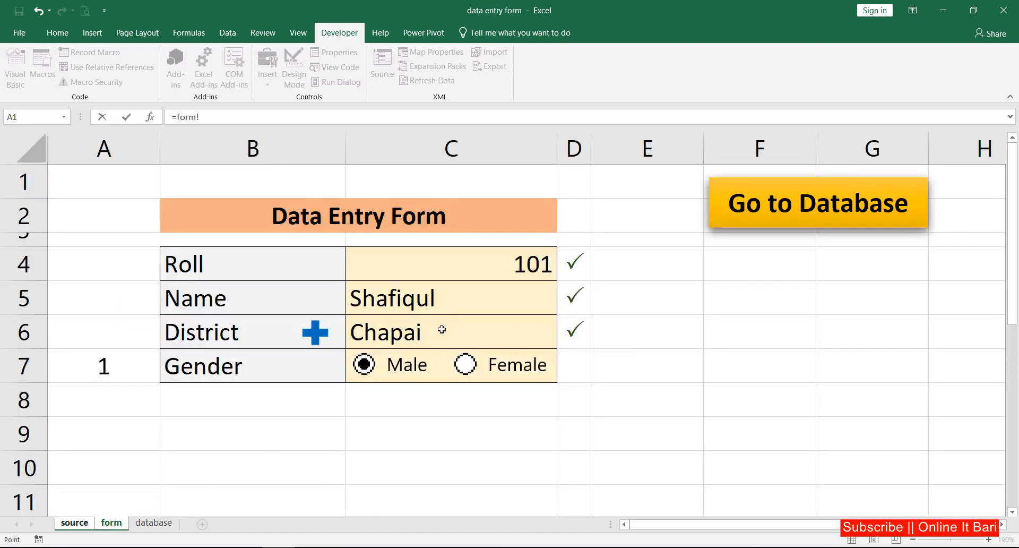
{"action": "left_click", "coordinate": [442, 329]}
{"action": "key", "text": "Return"}
Step: Select G5 under Gender on the source sheet and examine how choosing Female or Male on the form affects linked cell A7
{"action": "left_click", "coordinate": [642, 266]}
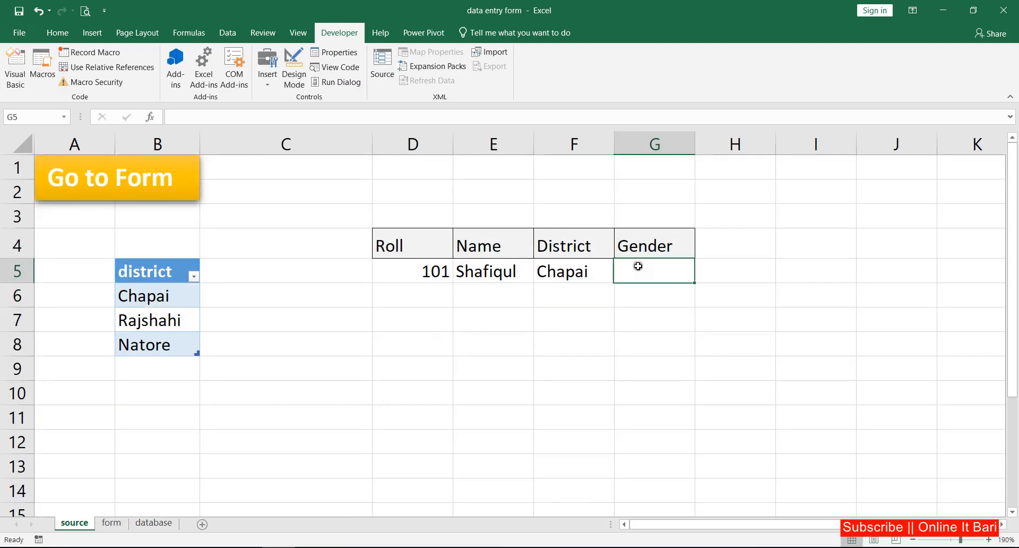
{"action": "left_click", "coordinate": [111, 523]}
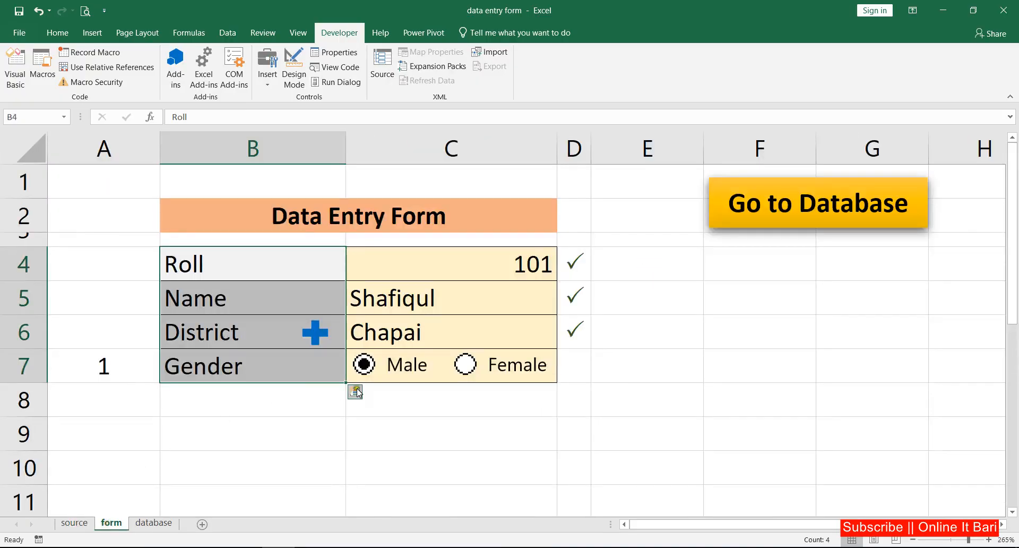
{"action": "left_click", "coordinate": [476, 367]}
{"action": "left_click", "coordinate": [364, 365]}
{"action": "left_click", "coordinate": [152, 524]}
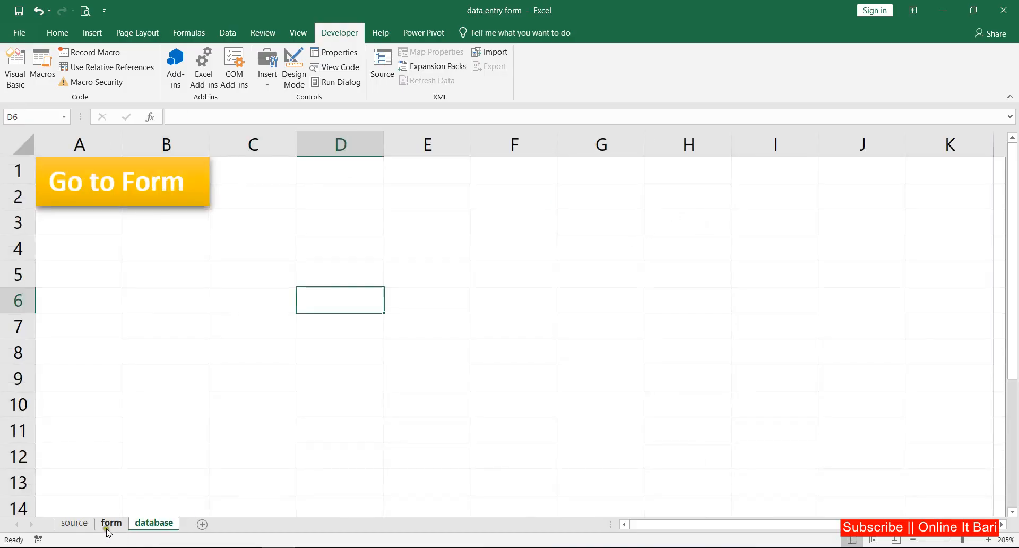
{"action": "left_click", "coordinate": [74, 523]}
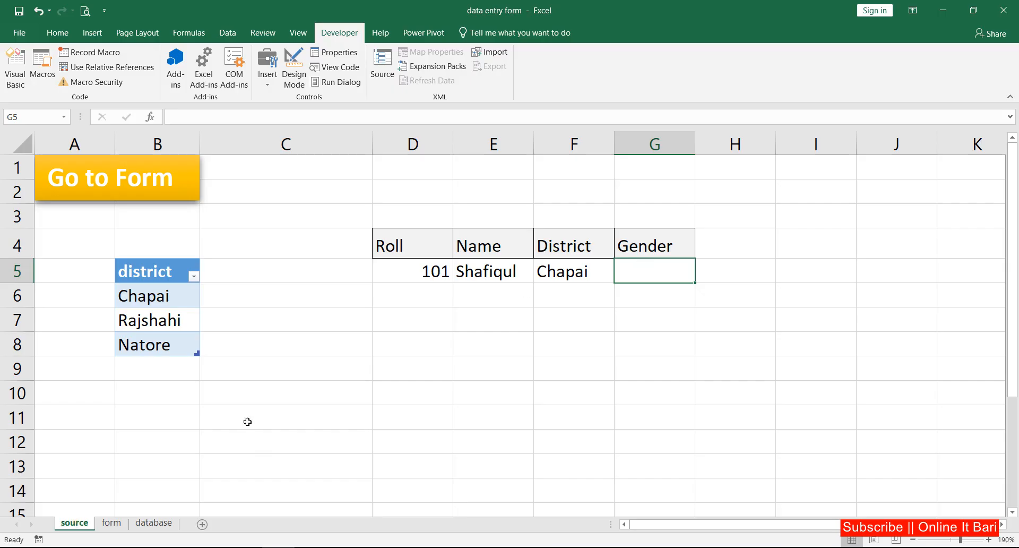
{"action": "left_click", "coordinate": [111, 523]}
{"action": "left_click", "coordinate": [74, 524]}
Step: Enter =IF(form!A7=1,"Male","Female") in G5 under Gender on the source sheet
{"action": "type", "text": "="}
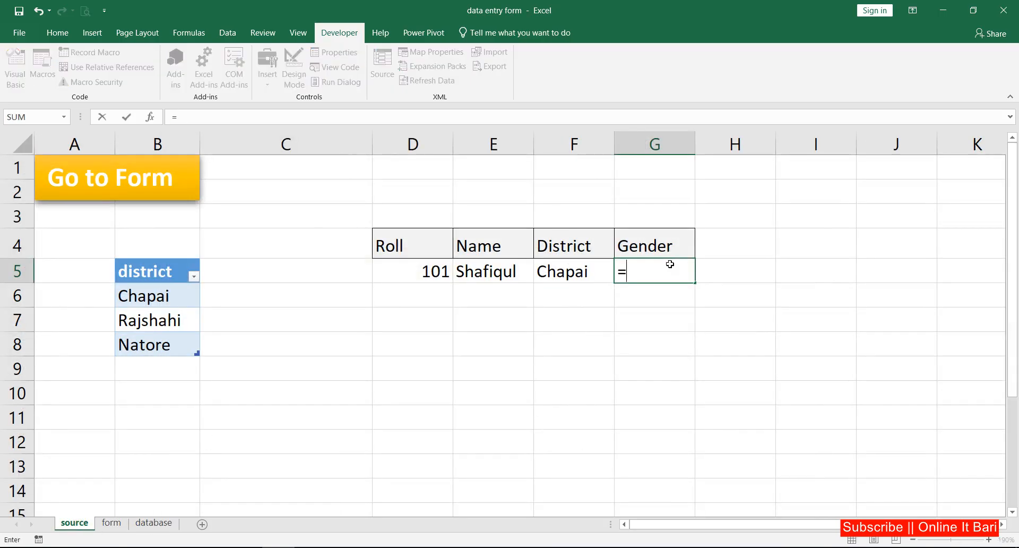
{"action": "type", "text": "if"}
{"action": "key", "text": "Tab"}
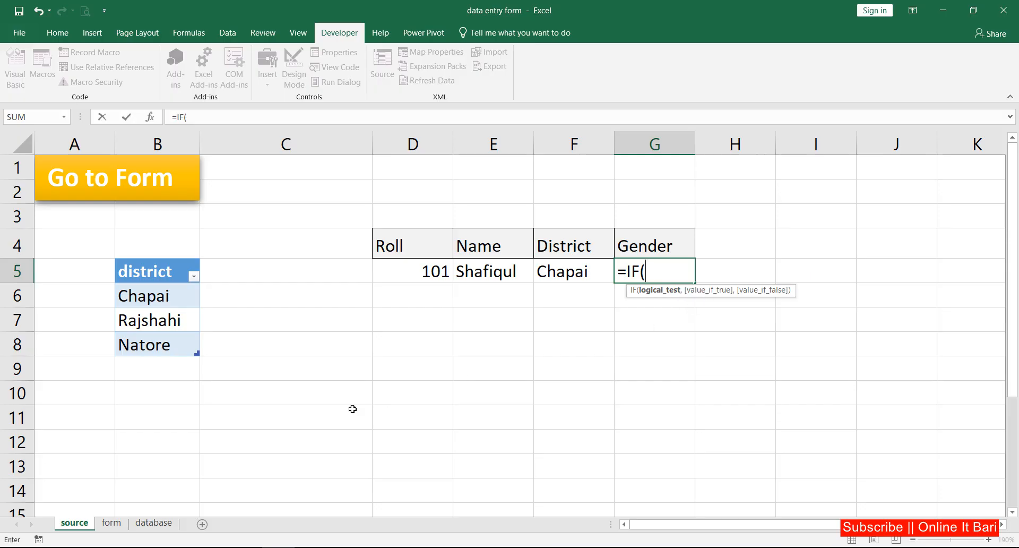
{"action": "left_click", "coordinate": [112, 523]}
{"action": "left_click", "coordinate": [102, 365]}
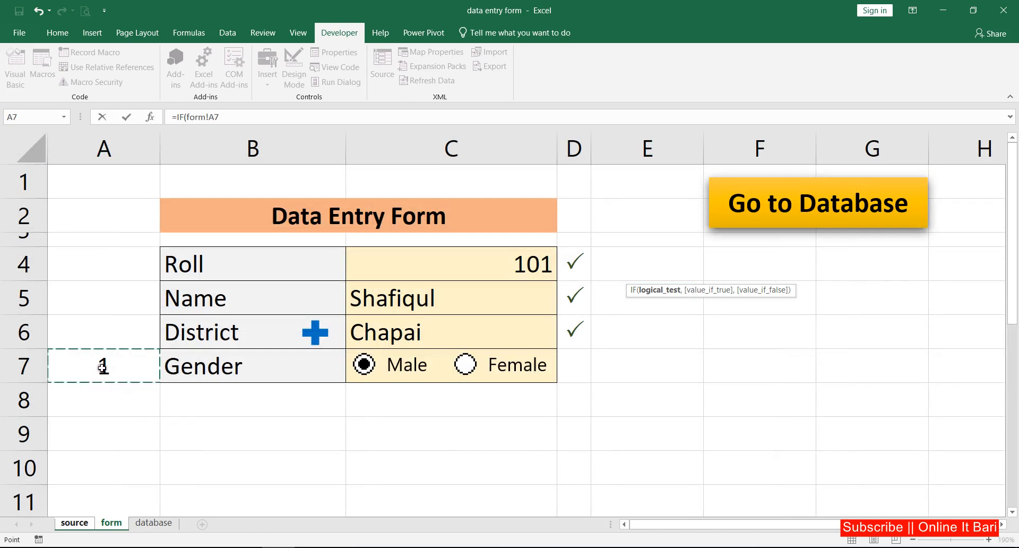
{"action": "type", "text": "="}
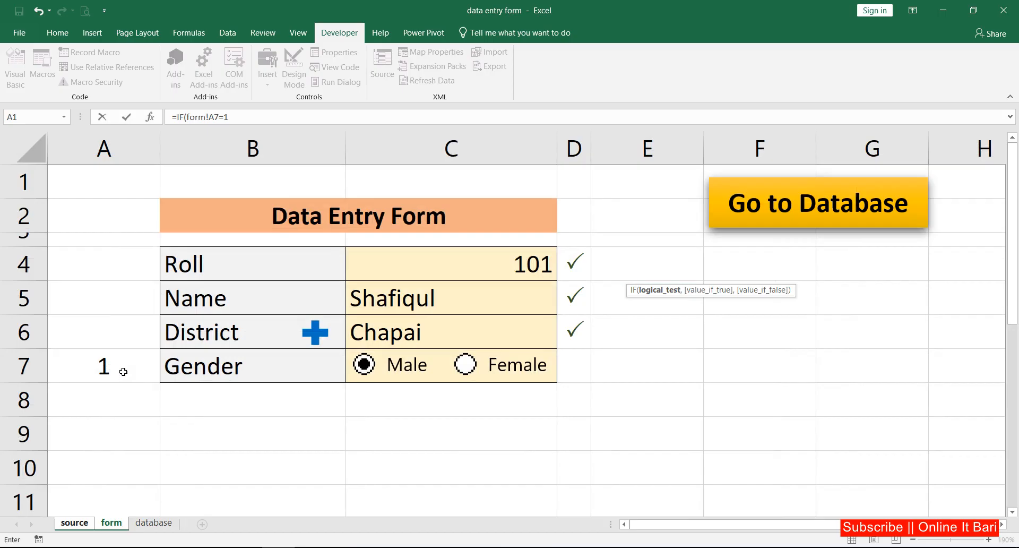
{"action": "type", "text": "1,\"Mal"}
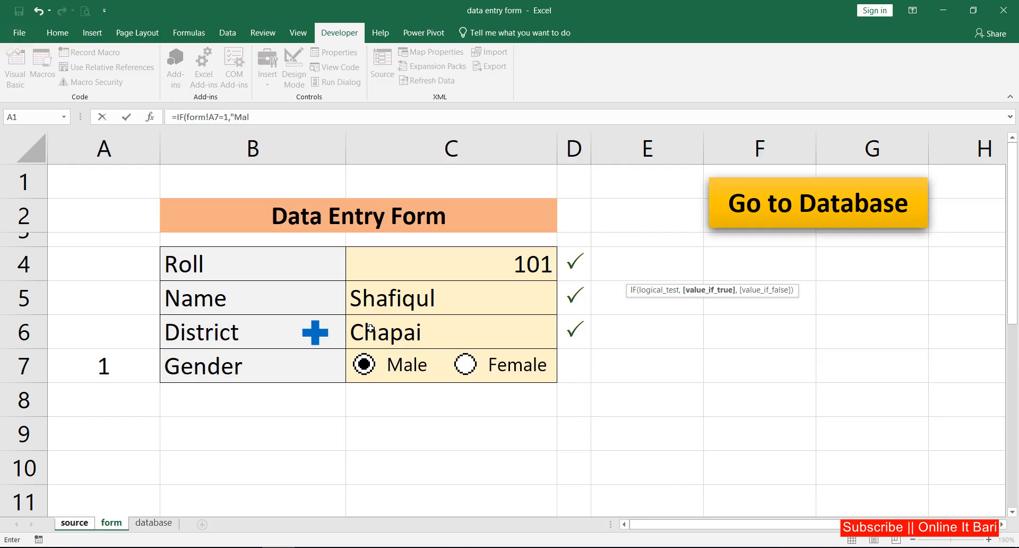
{"action": "type", "text": "e\","}
{"action": "left_click_drag", "start_coordinate": [624, 299], "coordinate": [194, 187]}
{"action": "left_click", "coordinate": [278, 118]}
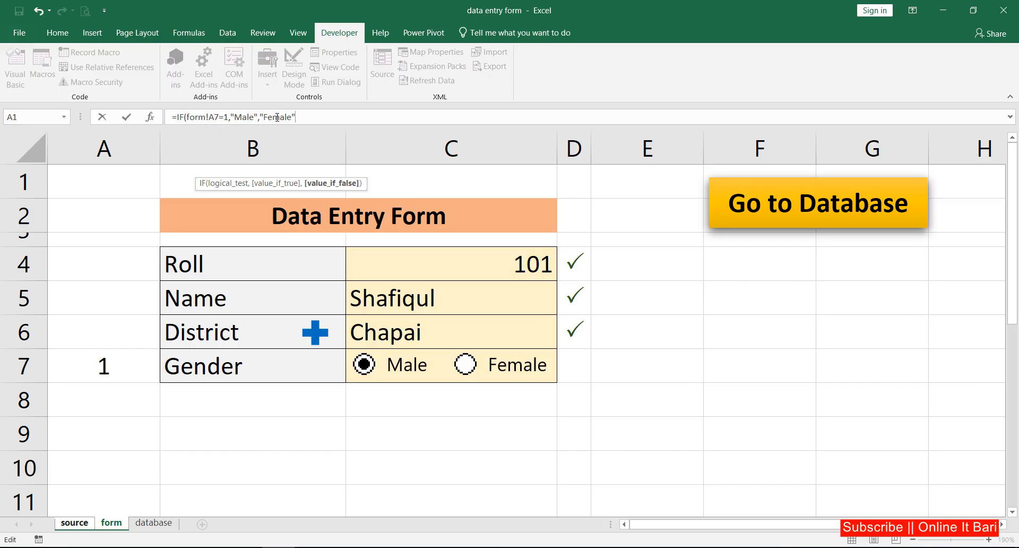
{"action": "type", "text": "\"Female\")"}
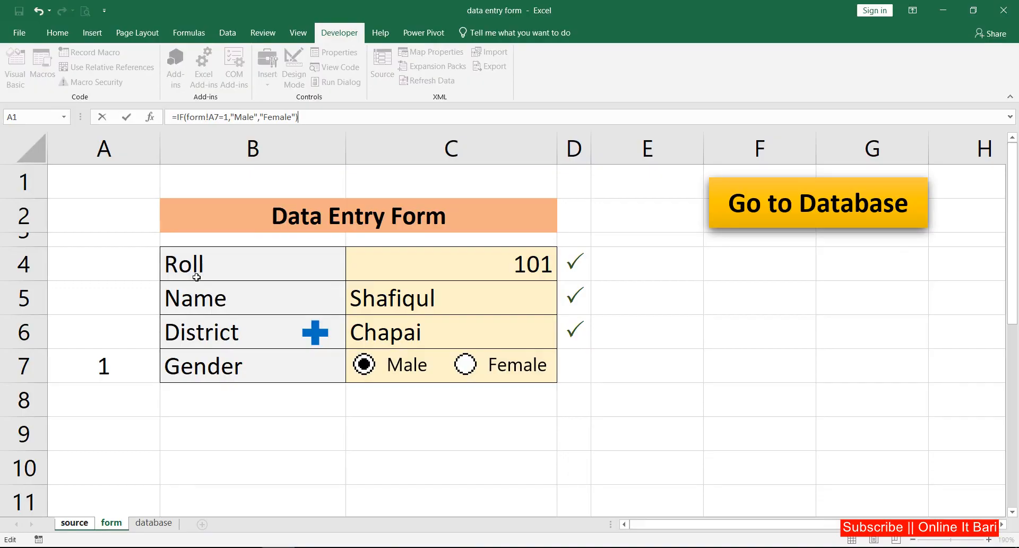
{"action": "key", "text": "Return"}
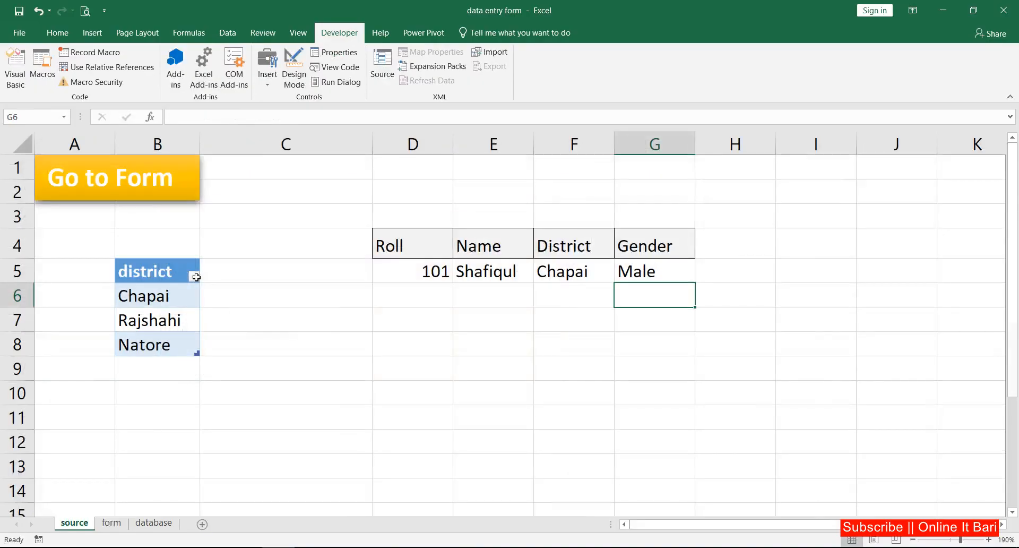
Step: Choose Female on the form and check how the Gender formula in G5 of the source sheet responds
{"action": "left_click", "coordinate": [644, 275]}
{"action": "left_click", "coordinate": [111, 523]}
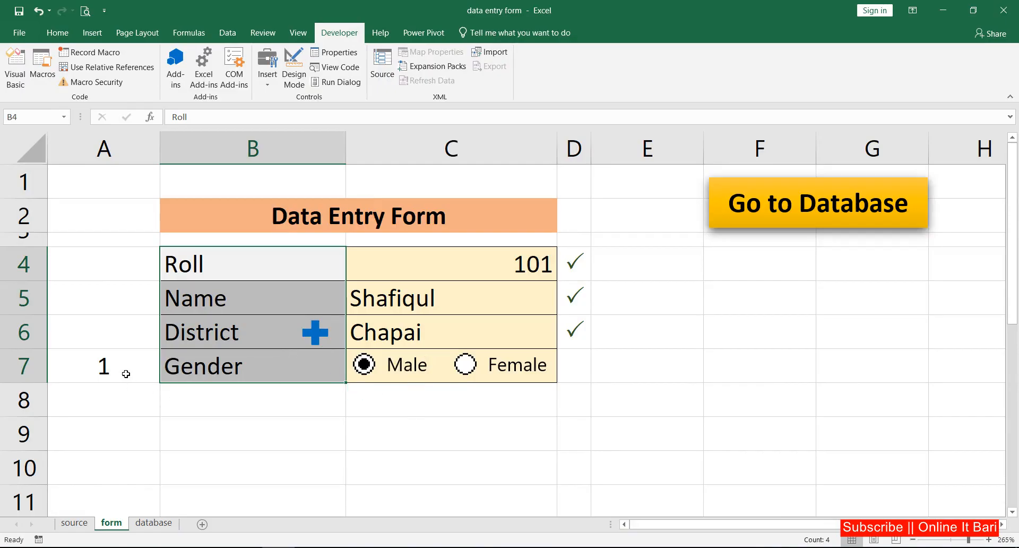
{"action": "left_click", "coordinate": [81, 523]}
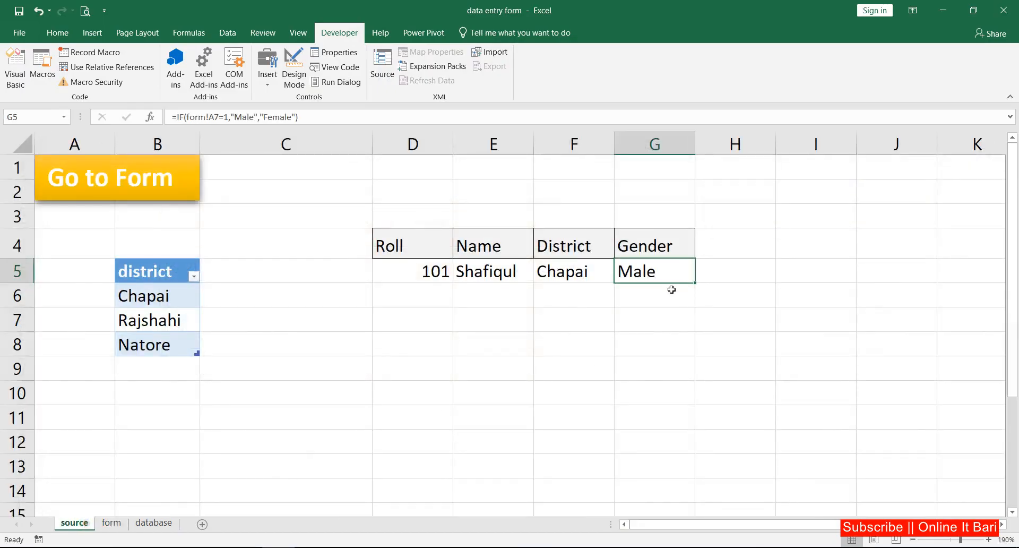
{"action": "left_click", "coordinate": [100, 530]}
{"action": "left_click", "coordinate": [465, 364]}
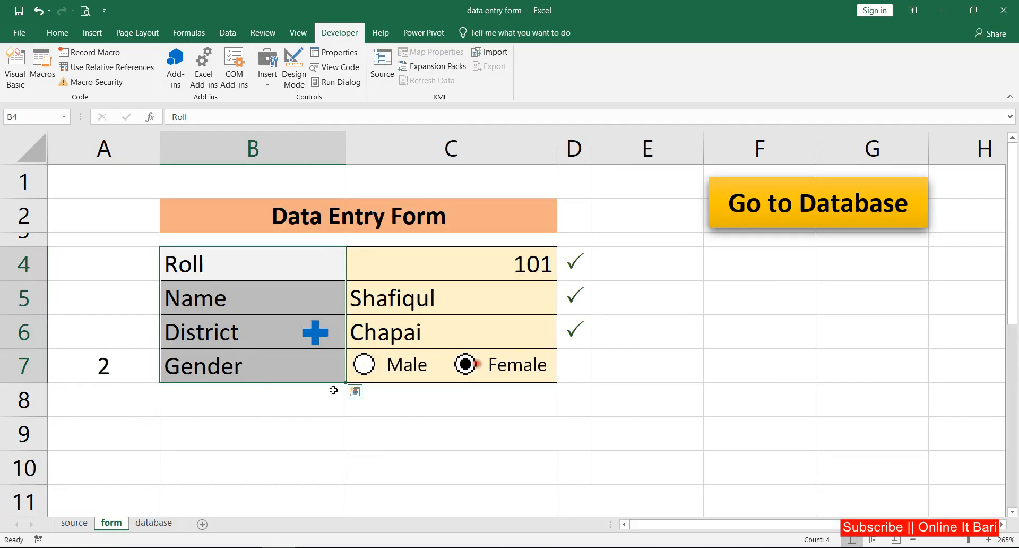
{"action": "left_click", "coordinate": [75, 523]}
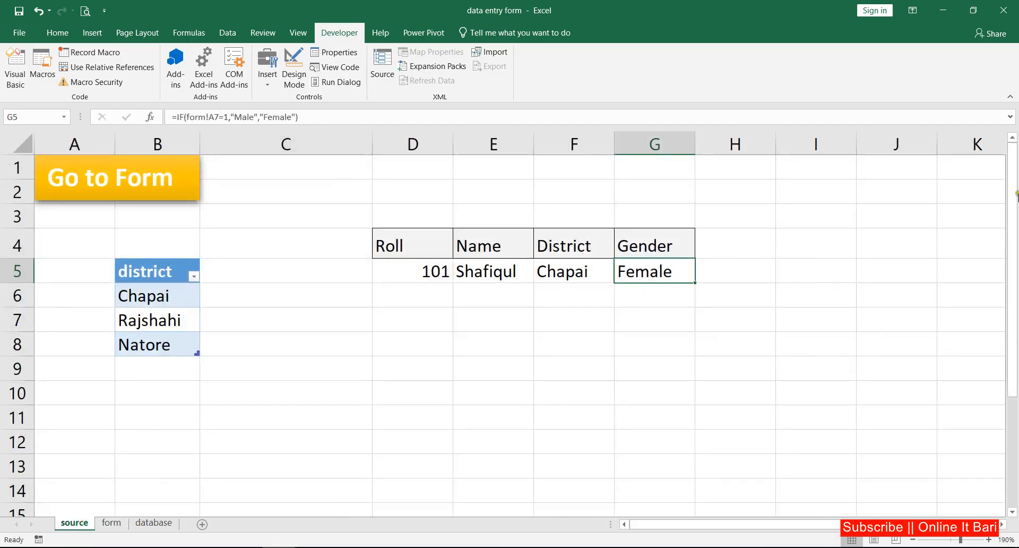
Step: Copy the Roll, Name, District and Gender headers from D4:G4 on the source sheet to the database sheet, starting at D3
{"action": "left_click_drag", "start_coordinate": [398, 242], "coordinate": [662, 236]}
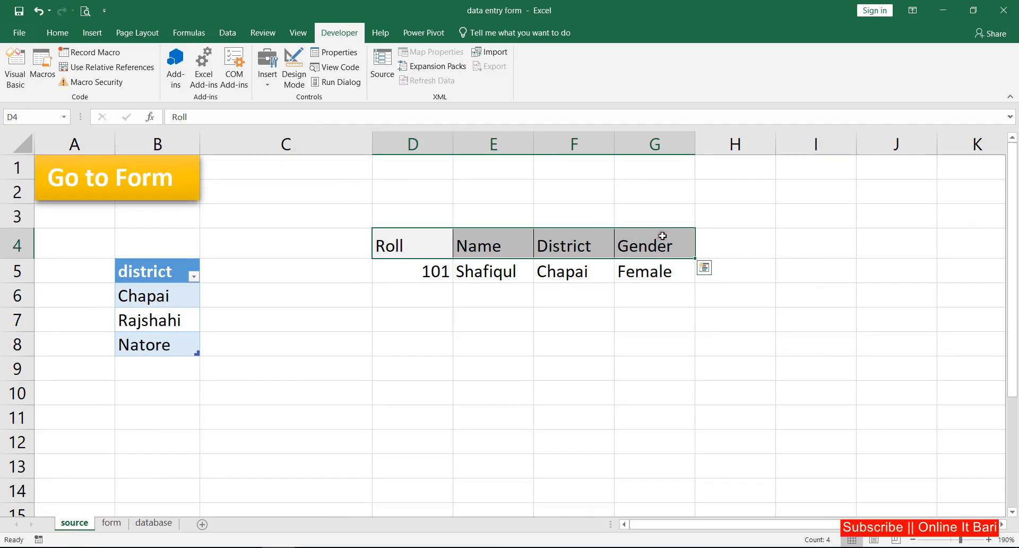
{"action": "key", "text": "ctrl+c"}
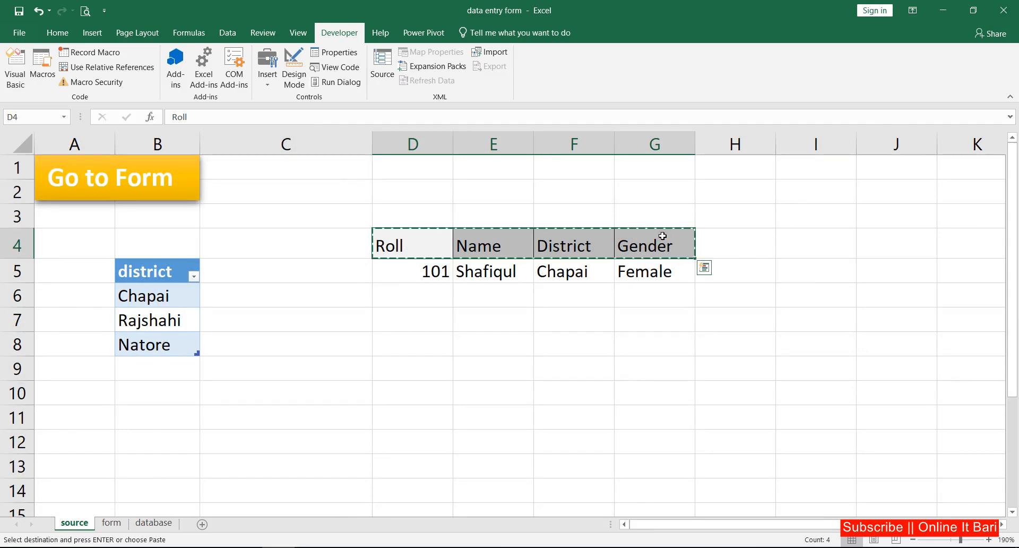
{"action": "left_click", "coordinate": [170, 518]}
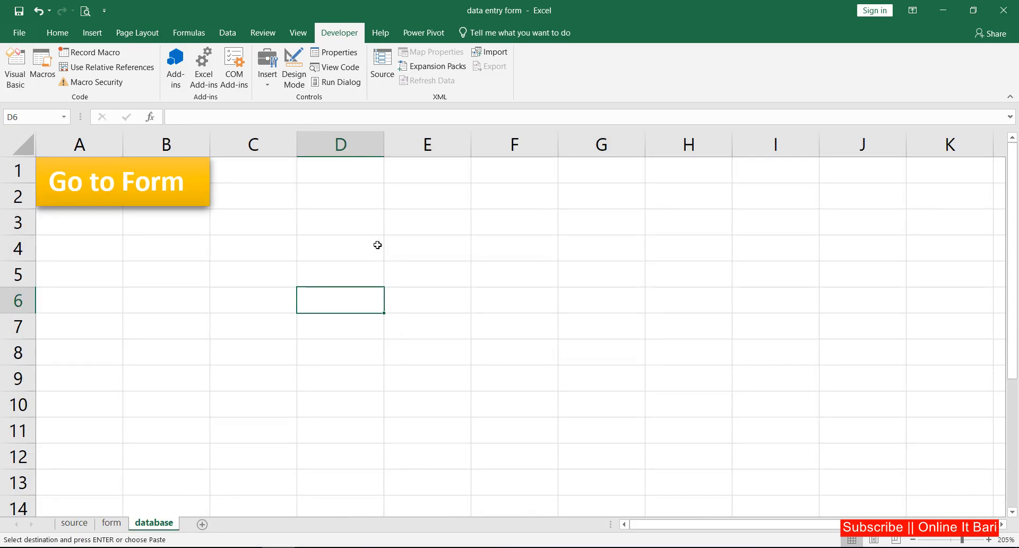
{"action": "left_click", "coordinate": [365, 222]}
{"action": "right_click", "coordinate": [366, 222]}
{"action": "left_click", "coordinate": [398, 284]}
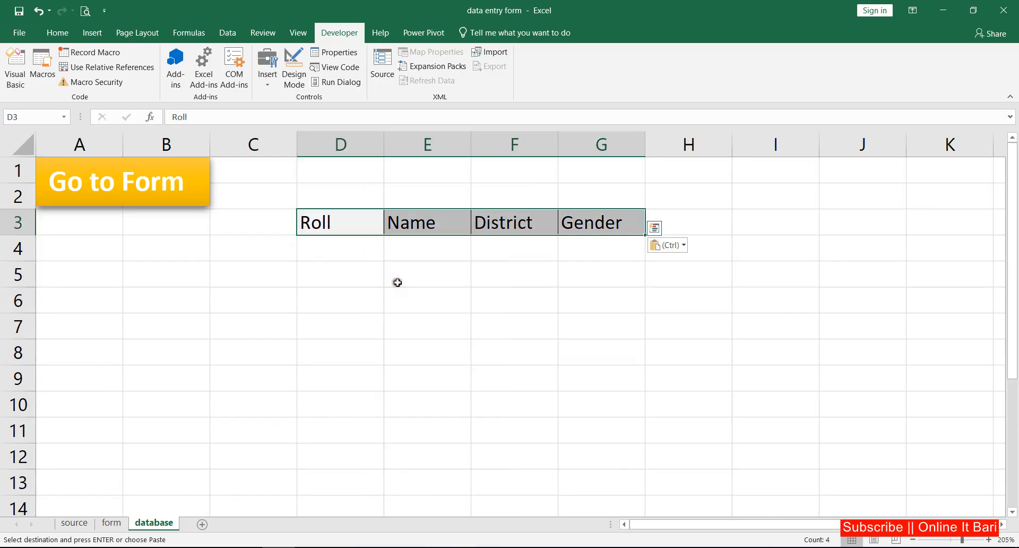
{"action": "left_click", "coordinate": [388, 261]}
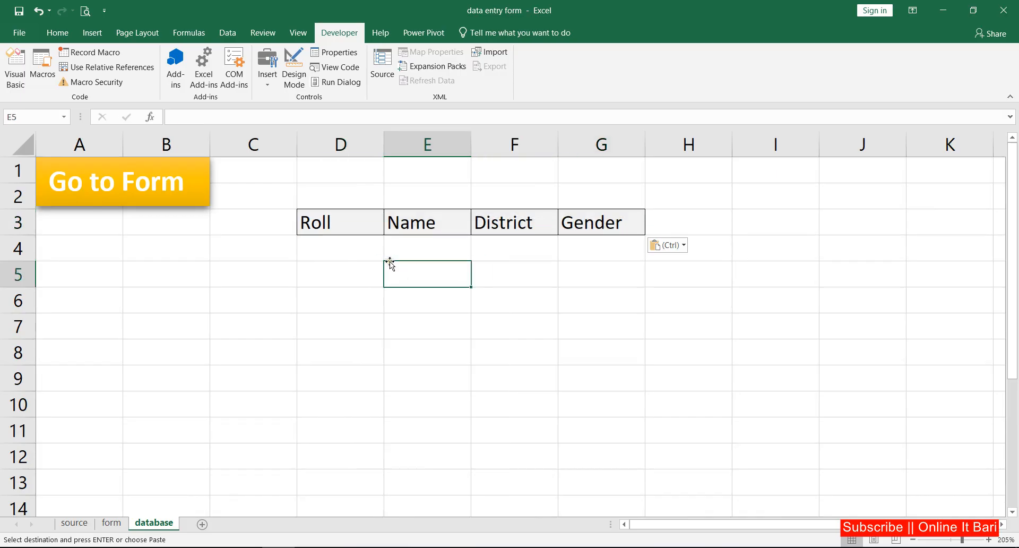
Step: Convert D3:G6 on the database sheet into a table, treating the first row as headers
{"action": "left_click_drag", "start_coordinate": [322, 218], "coordinate": [604, 299]}
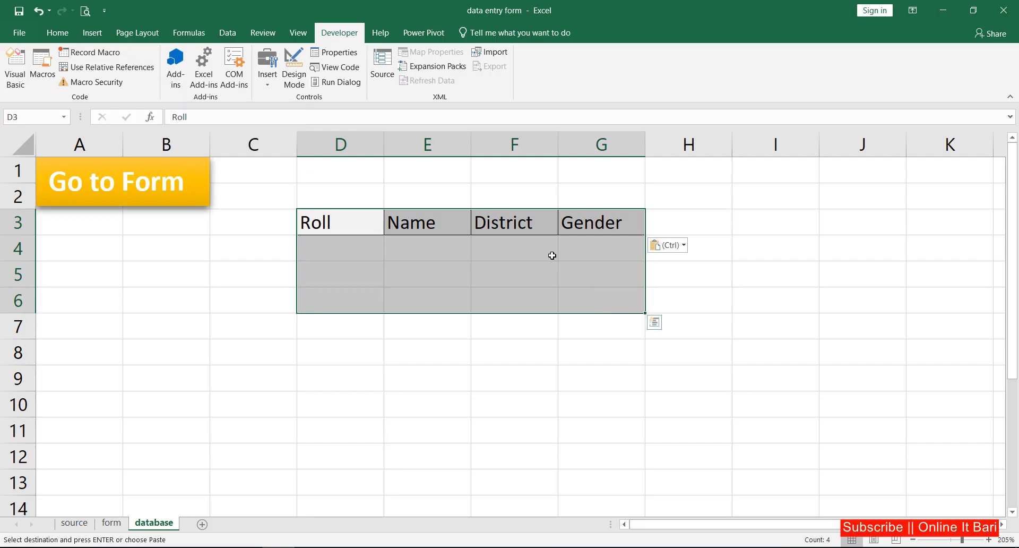
{"action": "key", "text": "ctrl+t"}
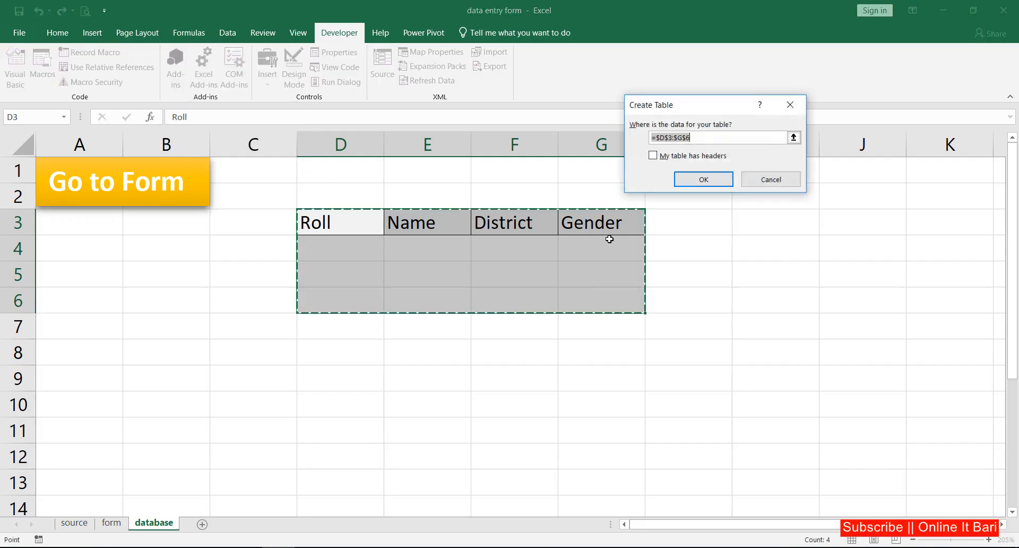
{"action": "left_click", "coordinate": [792, 104]}
{"action": "left_click", "coordinate": [92, 33]}
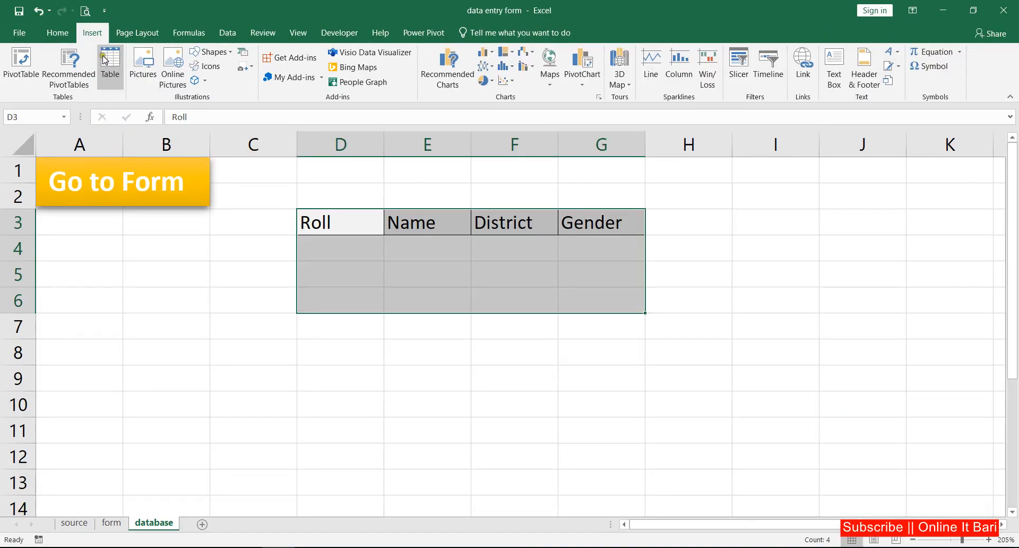
{"action": "left_click", "coordinate": [138, 123]}
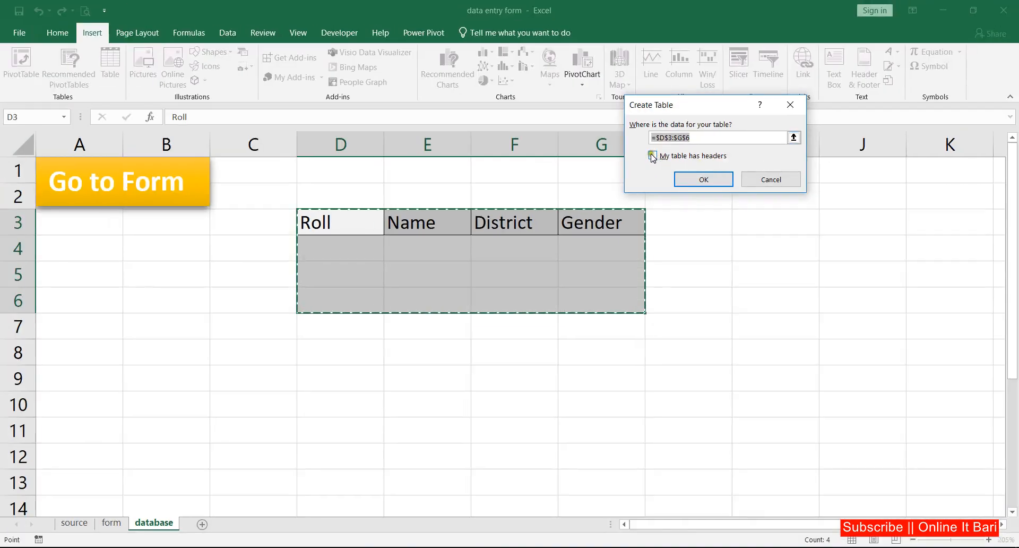
{"action": "left_click", "coordinate": [643, 161]}
{"action": "left_click", "coordinate": [694, 175]}
{"action": "left_click", "coordinate": [409, 275]}
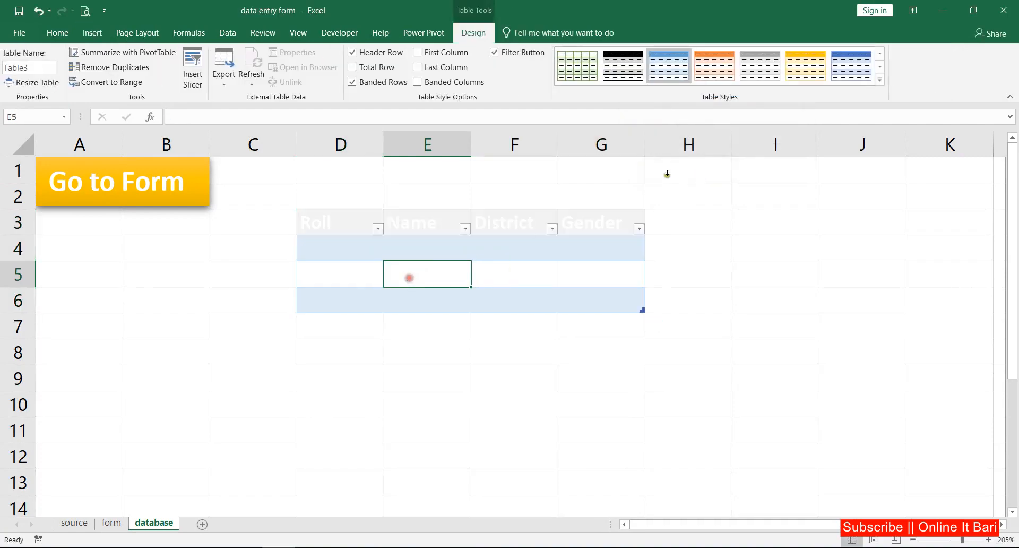
Step: Apply a light gold banded style with gridlines to the database table
{"action": "left_click", "coordinate": [879, 80]}
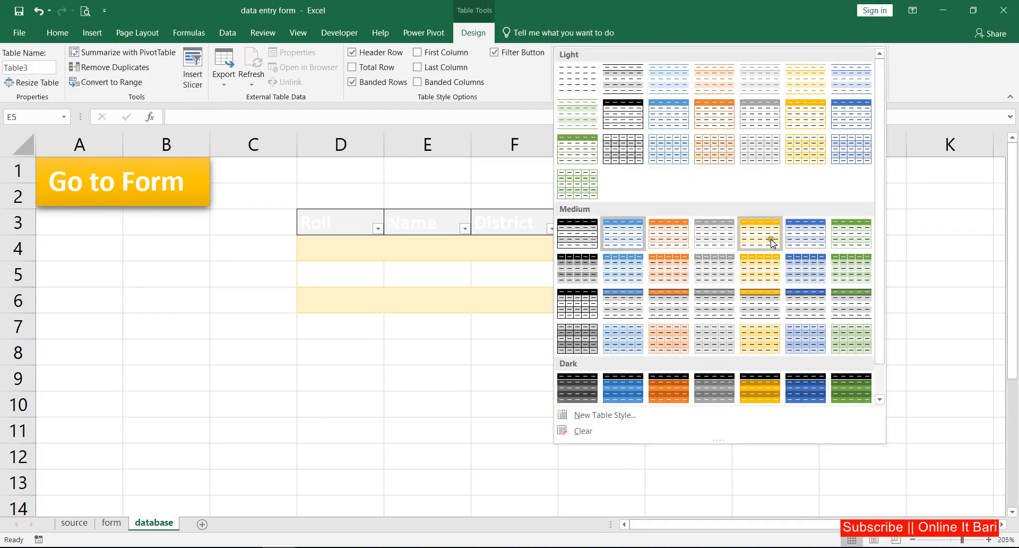
{"action": "left_click", "coordinate": [791, 156]}
{"action": "left_click", "coordinate": [658, 299]}
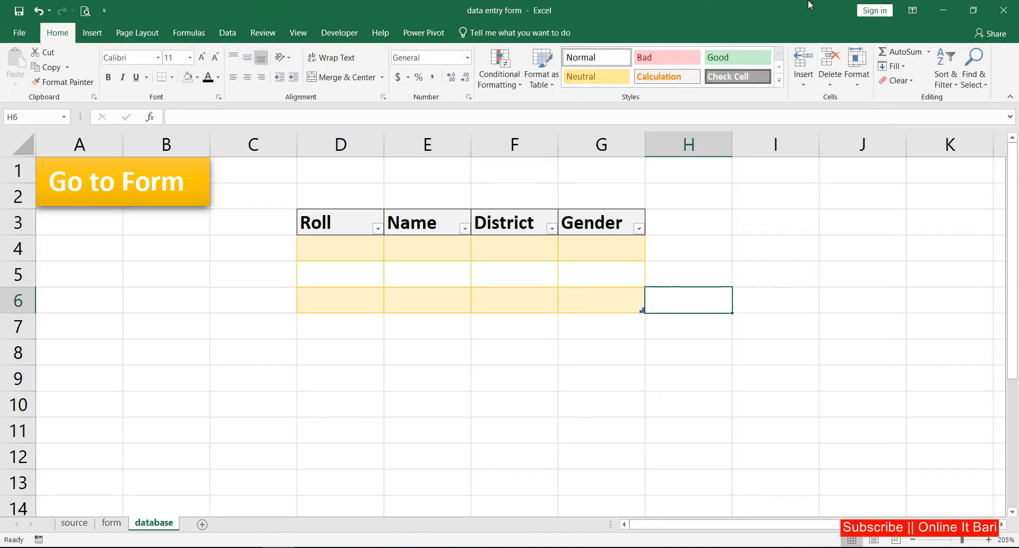
Step: Review the roll, name and district entries in C4:C6 on the form sheet and set the gender option to Male
{"action": "left_click", "coordinate": [110, 522]}
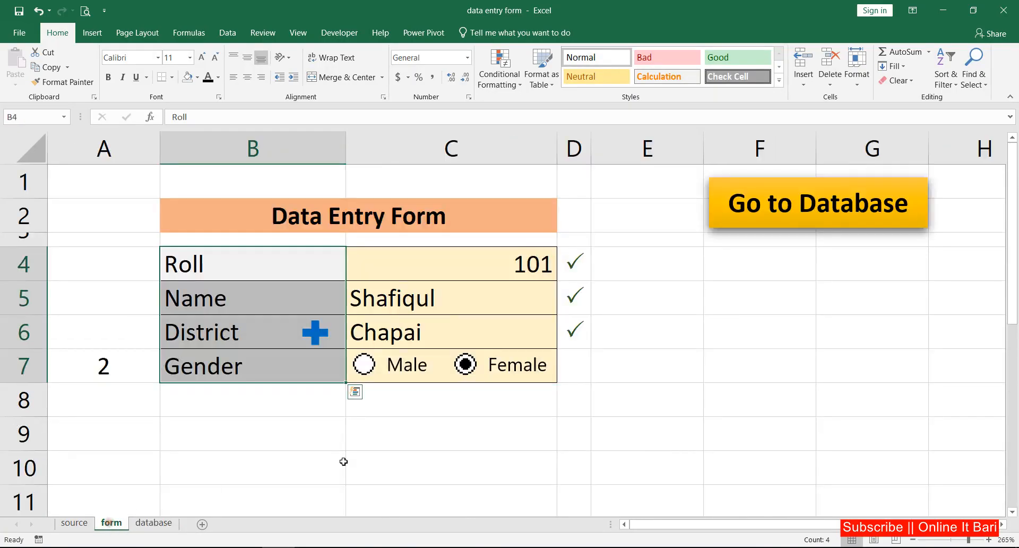
{"action": "left_click", "coordinate": [485, 448]}
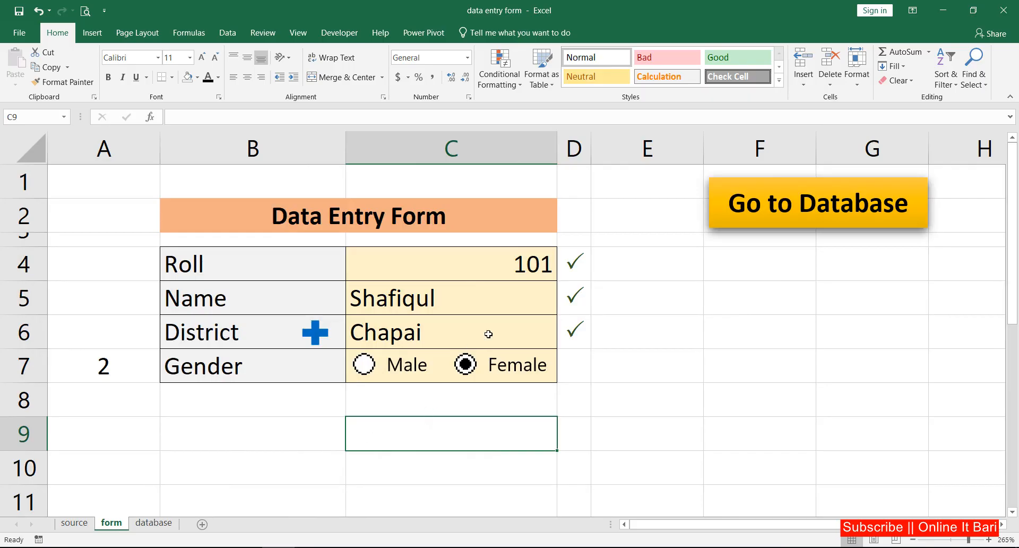
{"action": "left_click_drag", "start_coordinate": [480, 263], "coordinate": [455, 320]}
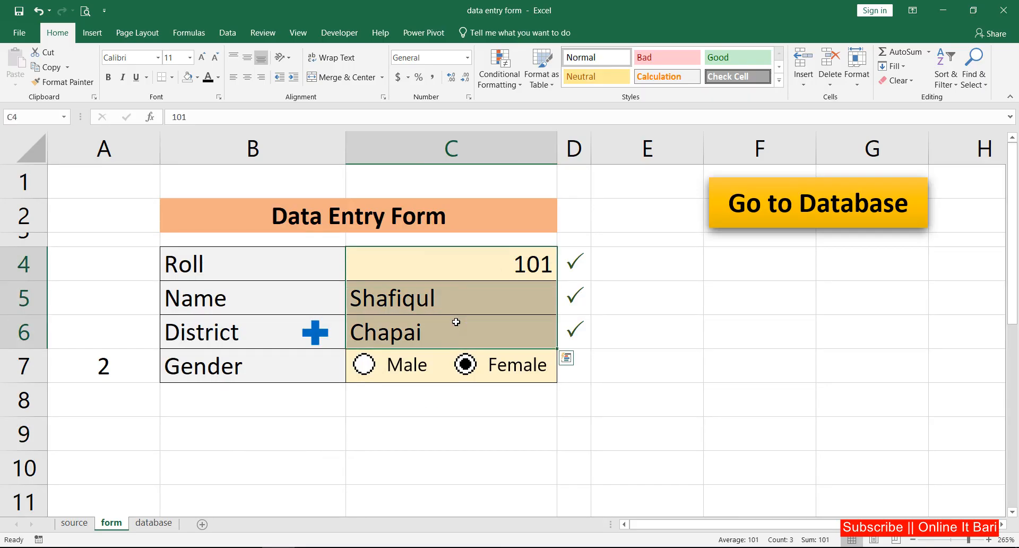
{"action": "left_click", "coordinate": [367, 364]}
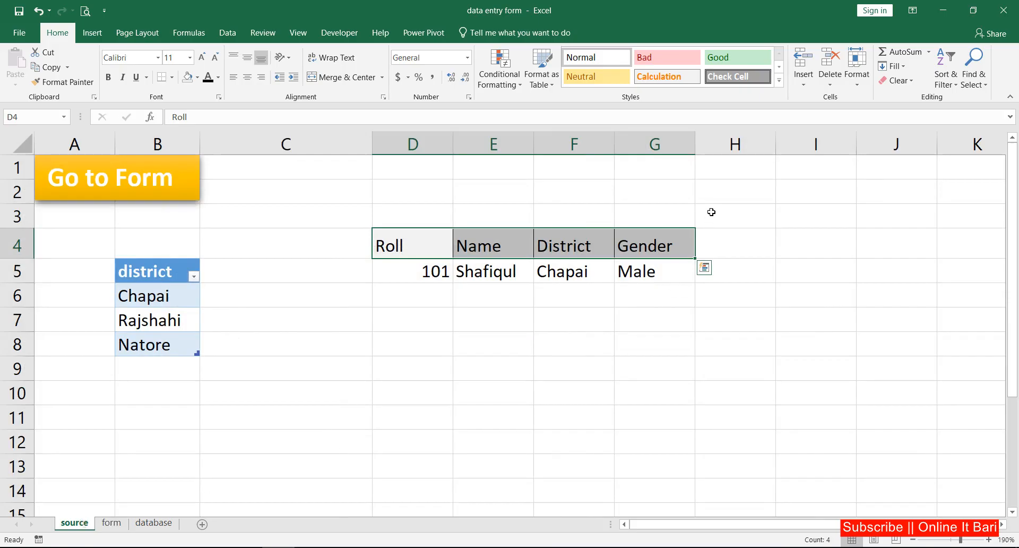
Step: Enter the label Submit in H2 on the source sheet
{"action": "left_click", "coordinate": [725, 191]}
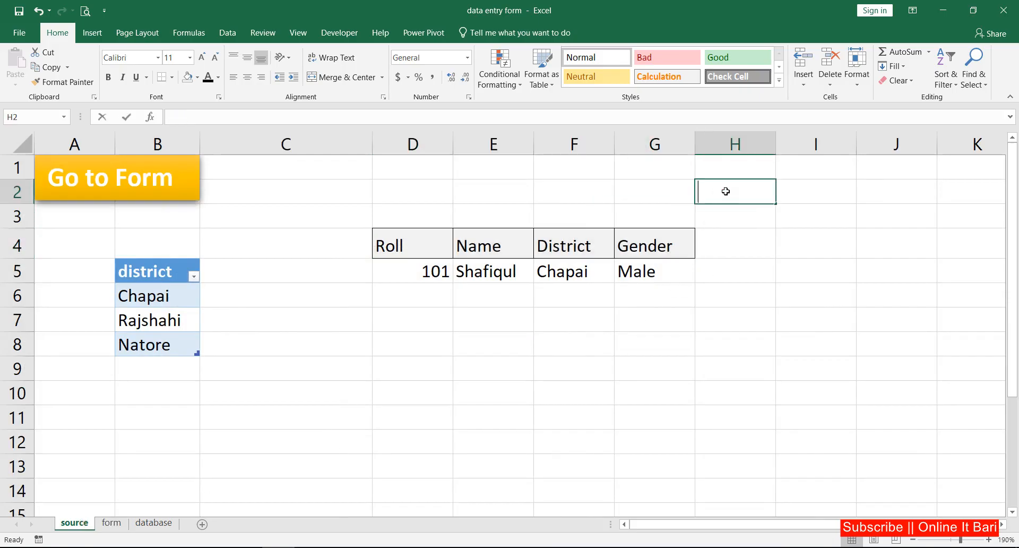
{"action": "type", "text": "Submi"}
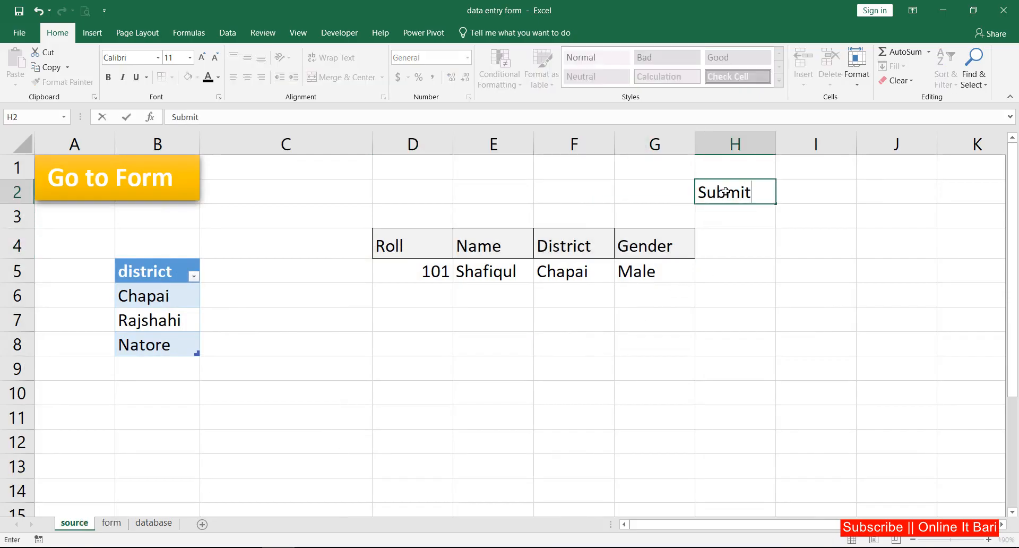
{"action": "type", "text": "t"}
{"action": "left_click", "coordinate": [787, 232]}
Step: Format the Submit label in H2 as centred, bold, 16-point text
{"action": "left_click", "coordinate": [738, 192]}
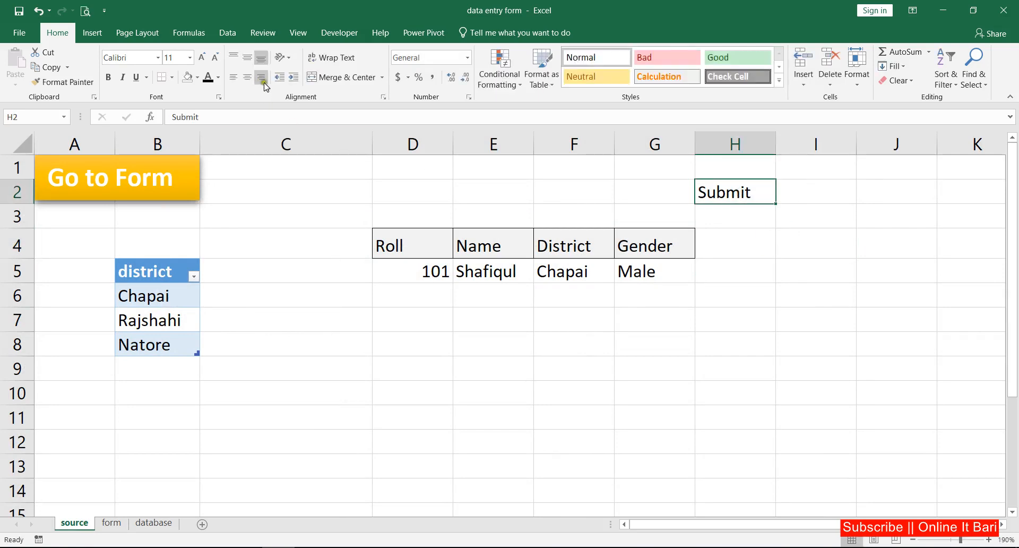
{"action": "left_click", "coordinate": [248, 78]}
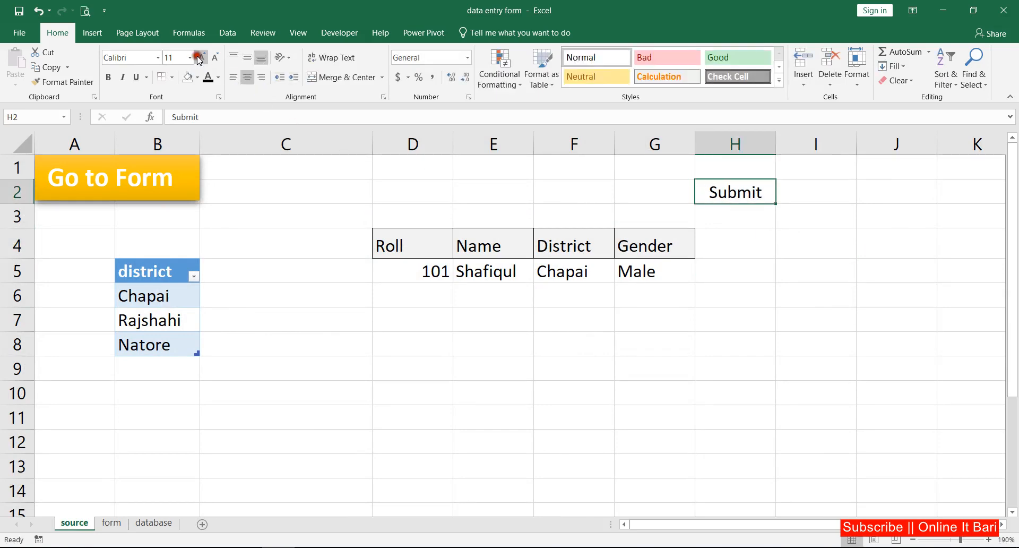
{"action": "left_click", "coordinate": [200, 58]}
{"action": "left_click", "coordinate": [200, 57]}
{"action": "left_click", "coordinate": [200, 57]}
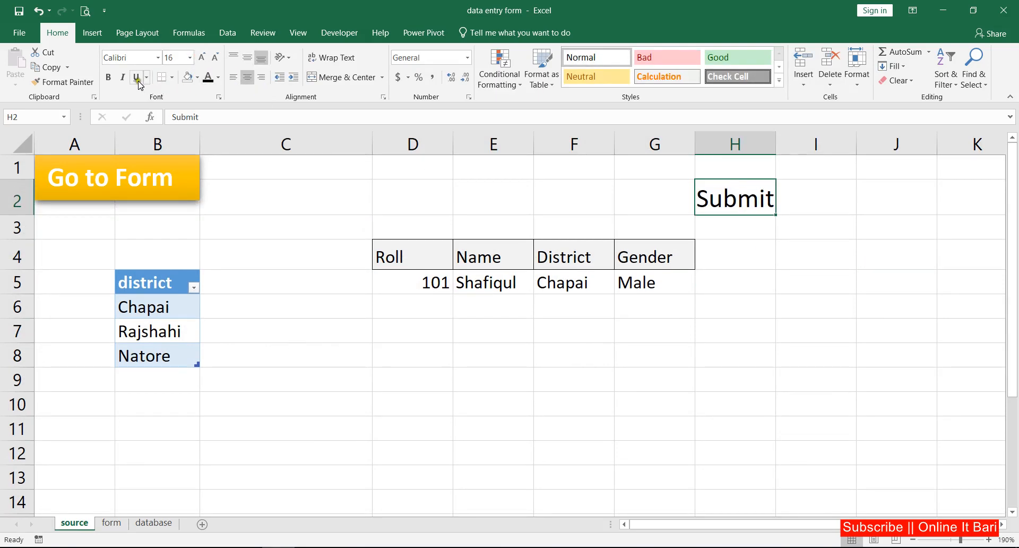
{"action": "left_click", "coordinate": [109, 78]}
{"action": "left_click", "coordinate": [742, 251]}
Step: Copy the Submit cell H2 from the source sheet and paste it as a linked picture below the Gender row on the form sheet
{"action": "left_click", "coordinate": [742, 203]}
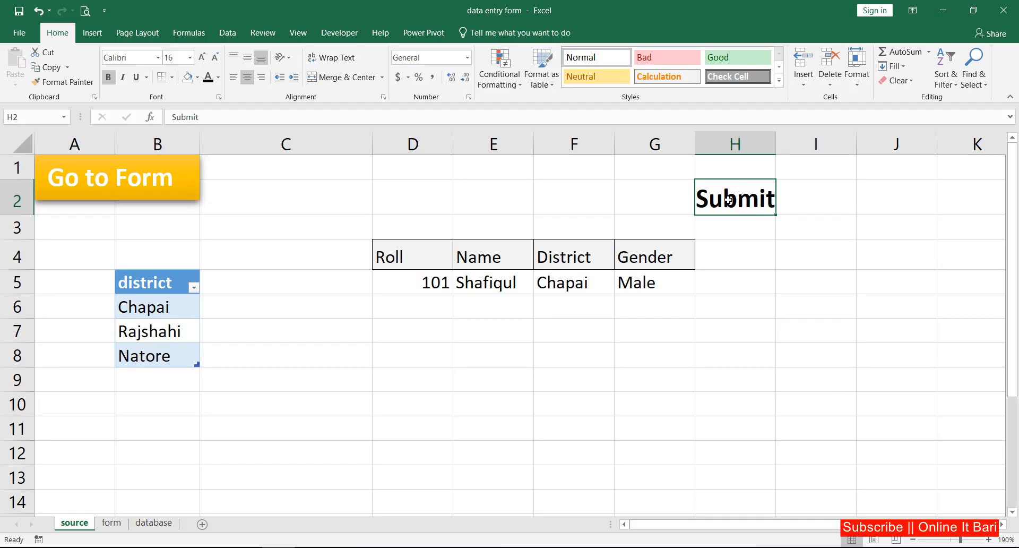
{"action": "key", "text": "ctrl+c"}
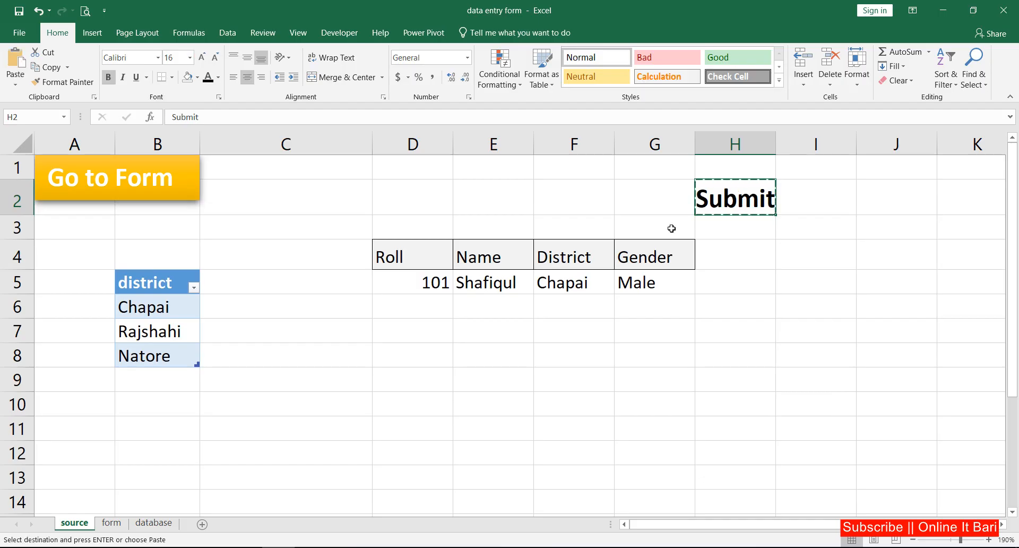
{"action": "left_click", "coordinate": [112, 524]}
{"action": "left_click", "coordinate": [672, 303]}
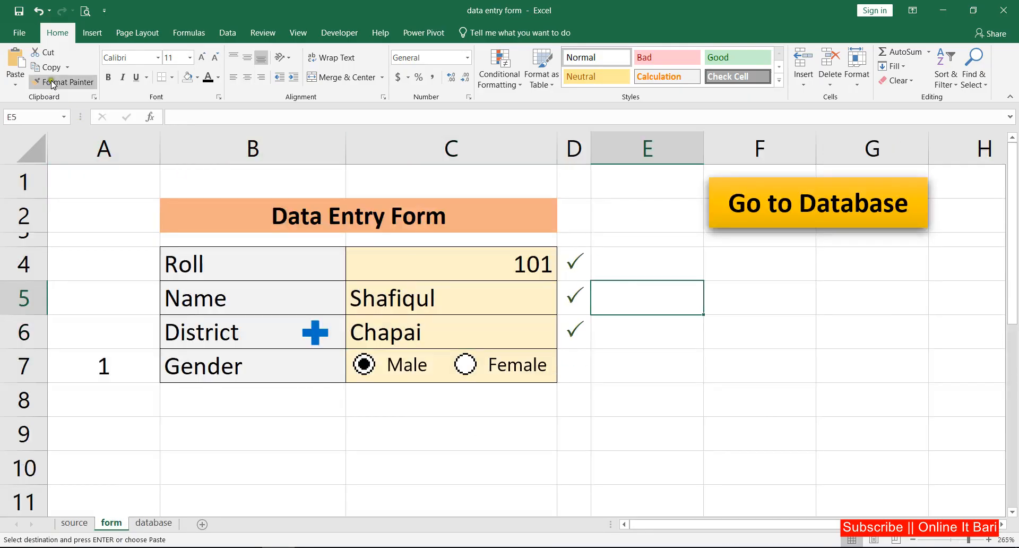
{"action": "key", "text": "ctrl+1"}
{"action": "left_click", "coordinate": [34, 80]}
{"action": "mouse_move", "coordinate": [24, 21]}
{"action": "left_mouse_down"}
{"action": "mouse_move", "coordinate": [10, 24]}
{"action": "mouse_move", "coordinate": [58, 85]}
{"action": "mouse_move", "coordinate": [27, 84]}
{"action": "left_mouse_up"}
{"action": "key", "text": "Escape"}
{"action": "left_click", "coordinate": [31, 126]}
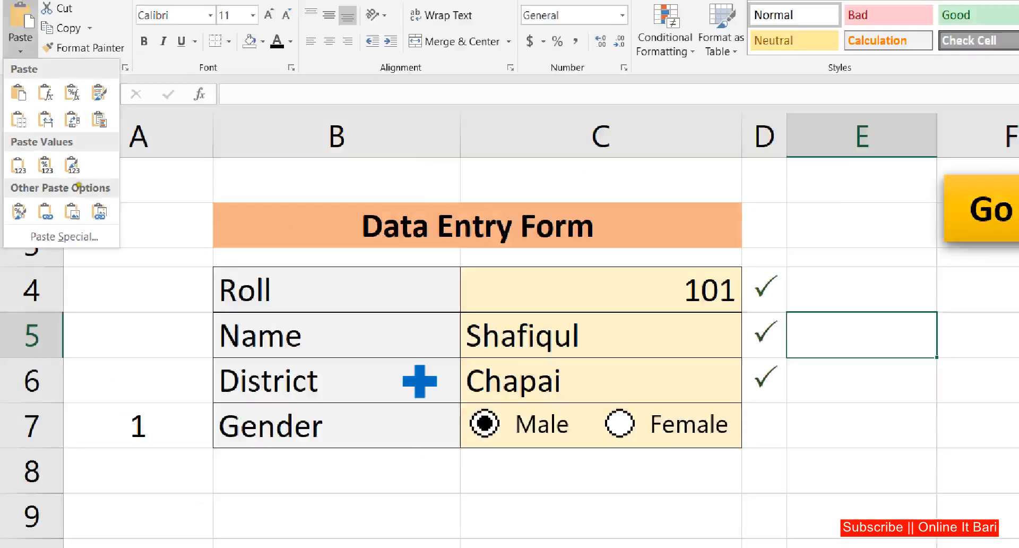
{"action": "key", "text": "ctrl+1"}
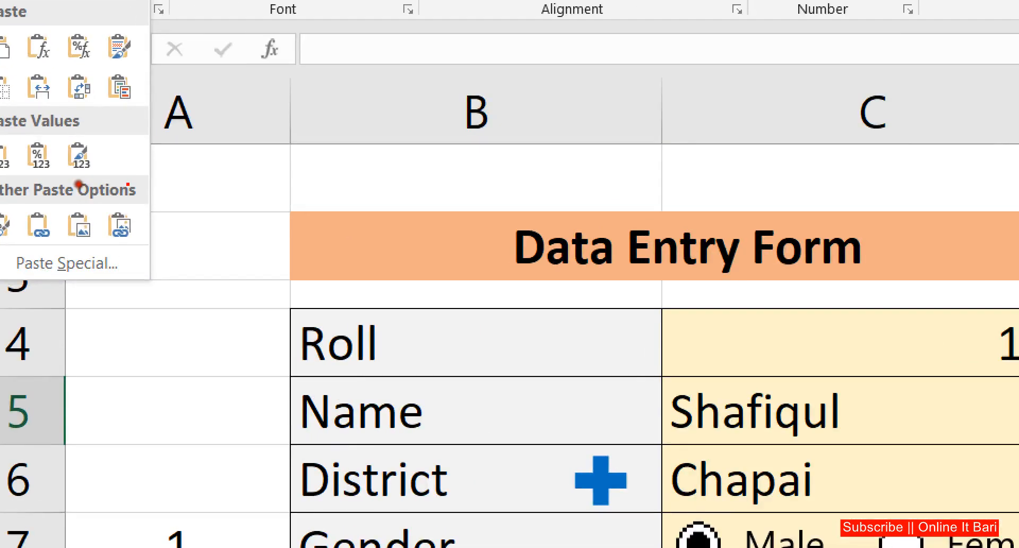
{"action": "mouse_move", "coordinate": [78, 190]}
{"action": "left_mouse_down"}
{"action": "mouse_move", "coordinate": [84, 209]}
{"action": "mouse_move", "coordinate": [70, 190]}
{"action": "left_mouse_up"}
{"action": "key", "text": "Escape"}
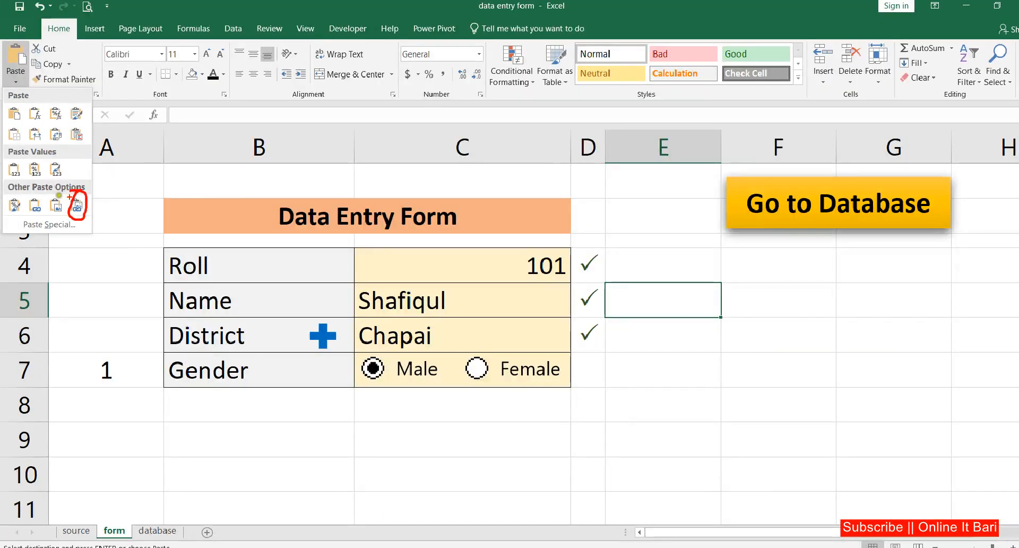
{"action": "left_click", "coordinate": [15, 88]}
{"action": "left_click", "coordinate": [74, 199]}
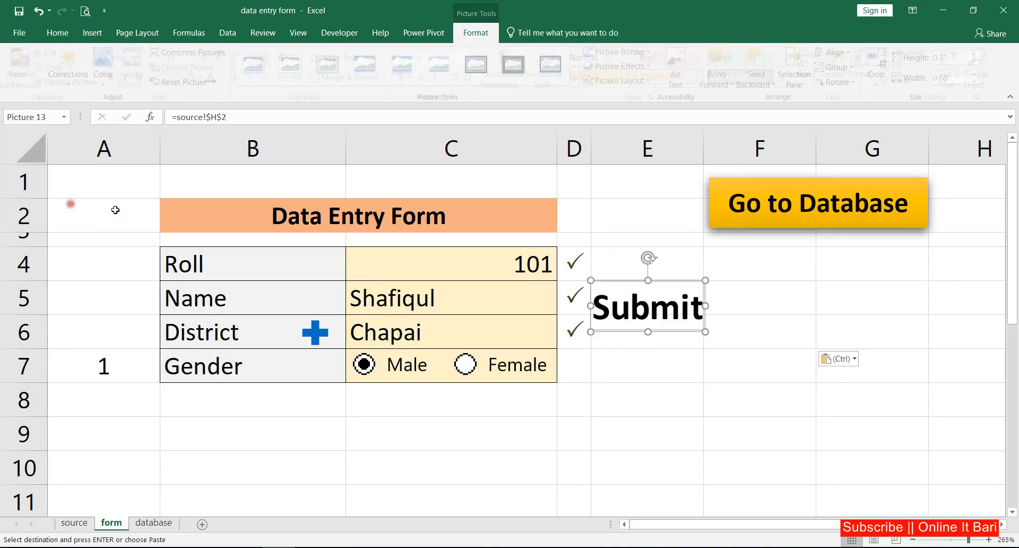
{"action": "left_click_drag", "start_coordinate": [619, 290], "coordinate": [409, 417]}
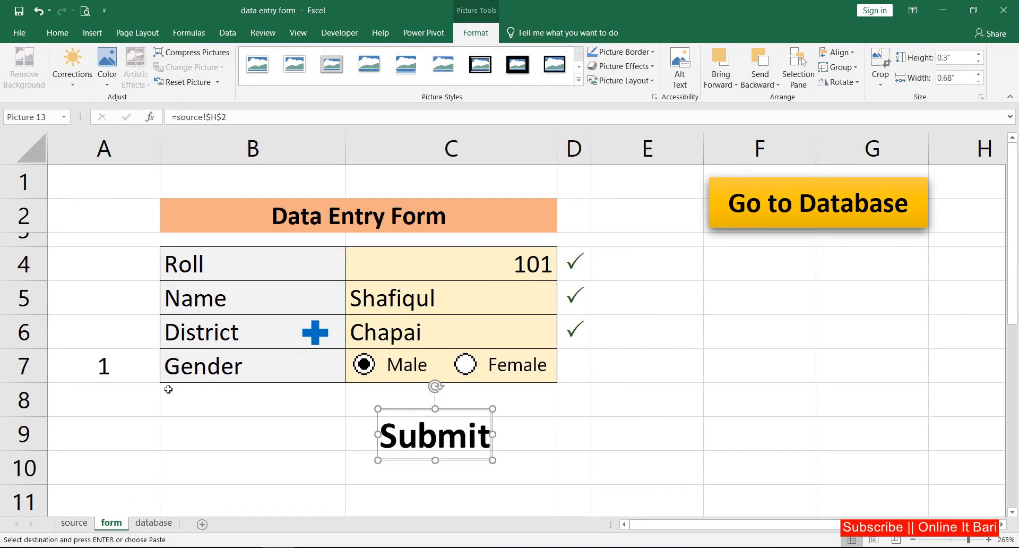
Step: Enter =COUNTA(C4,C5,C6,A7) in A6 of the form sheet to count the completed form entries
{"action": "left_click_drag", "start_coordinate": [450, 255], "coordinate": [439, 334]}
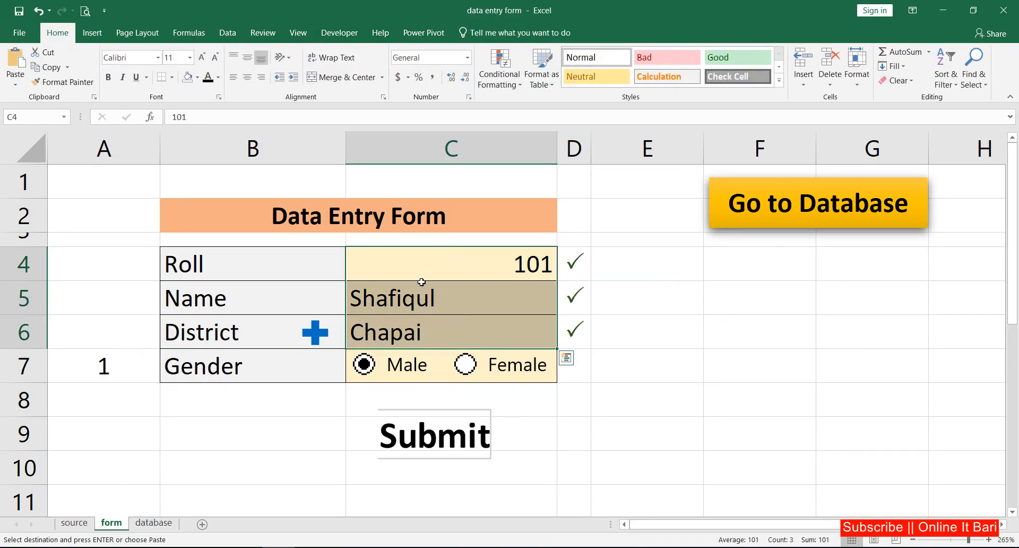
{"action": "left_click", "coordinate": [132, 327]}
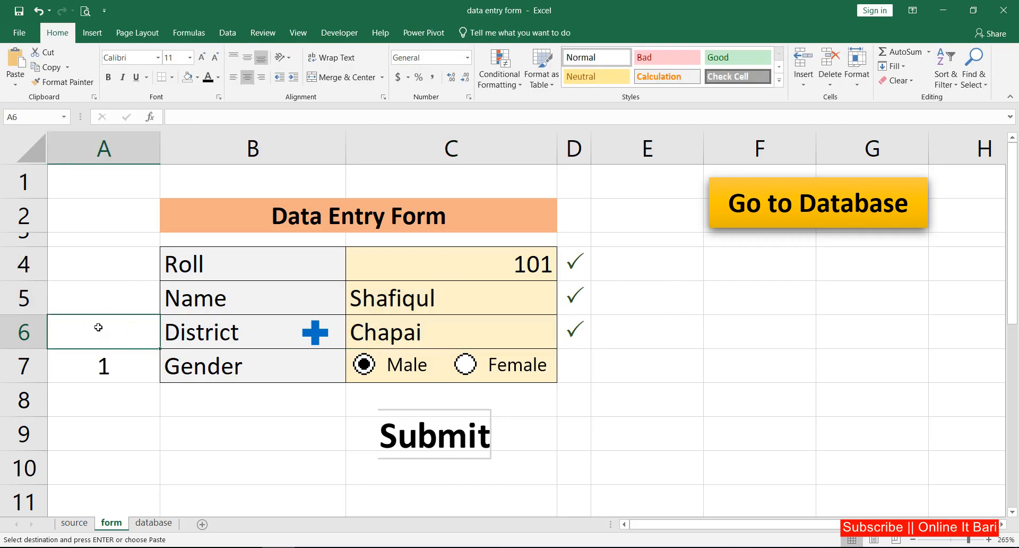
{"action": "type", "text": "="}
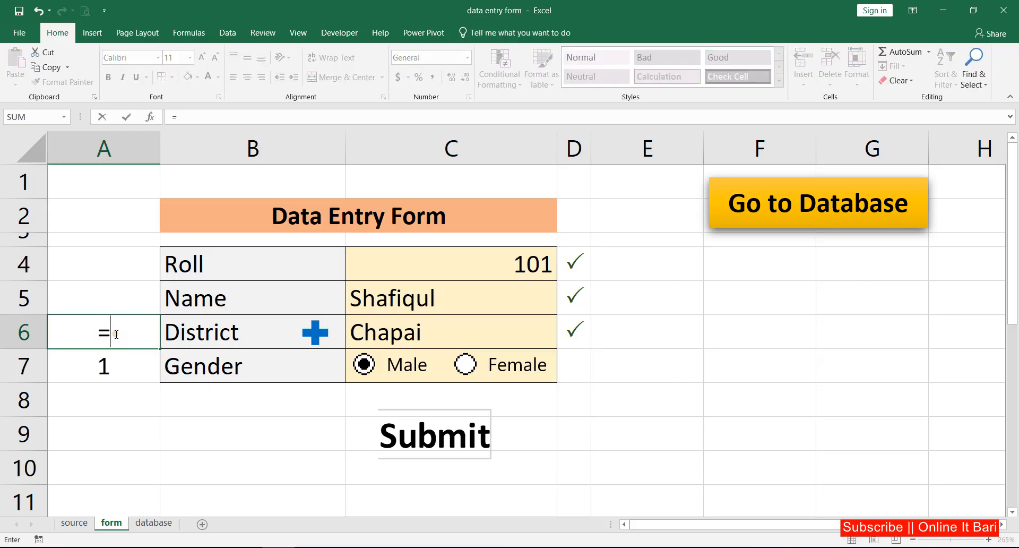
{"action": "type", "text": "count"}
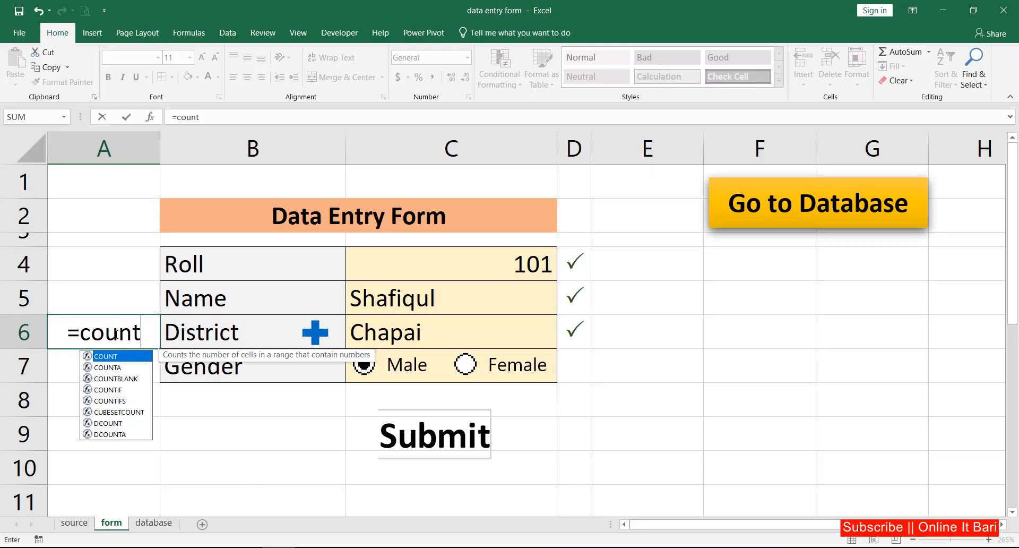
{"action": "type", "text": "a"}
{"action": "key", "text": "Tab"}
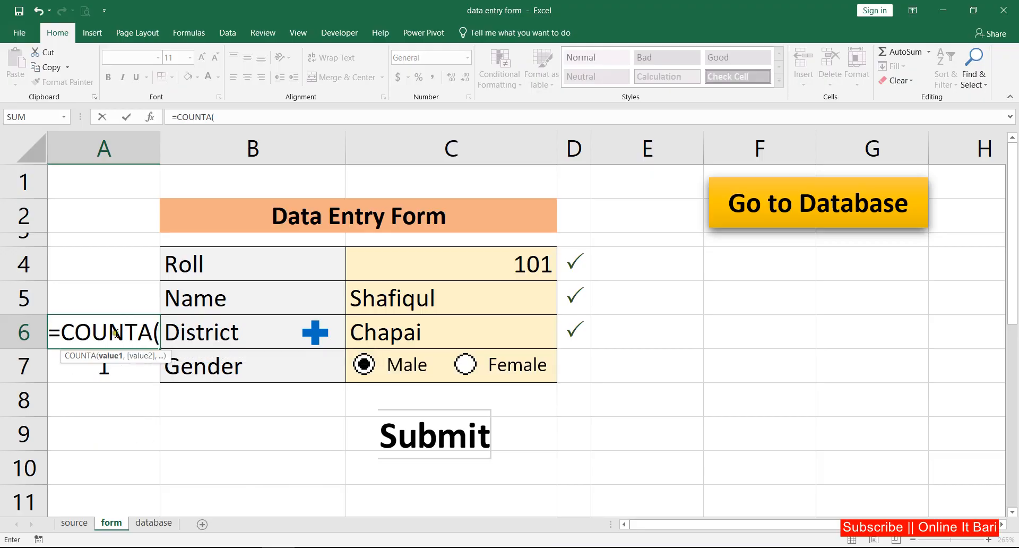
{"action": "left_click", "coordinate": [448, 260]}
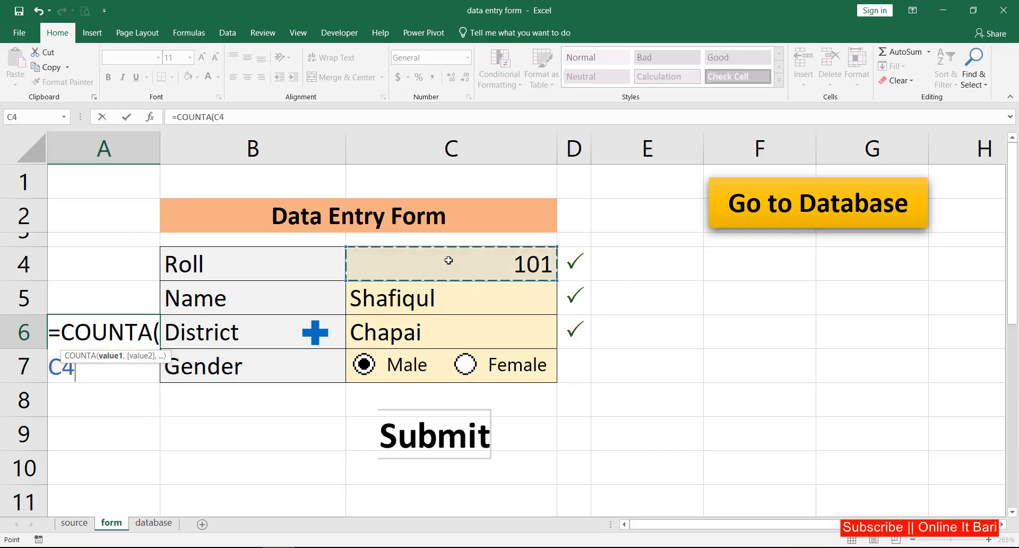
{"action": "type", "text": ","}
{"action": "left_click", "coordinate": [444, 302]}
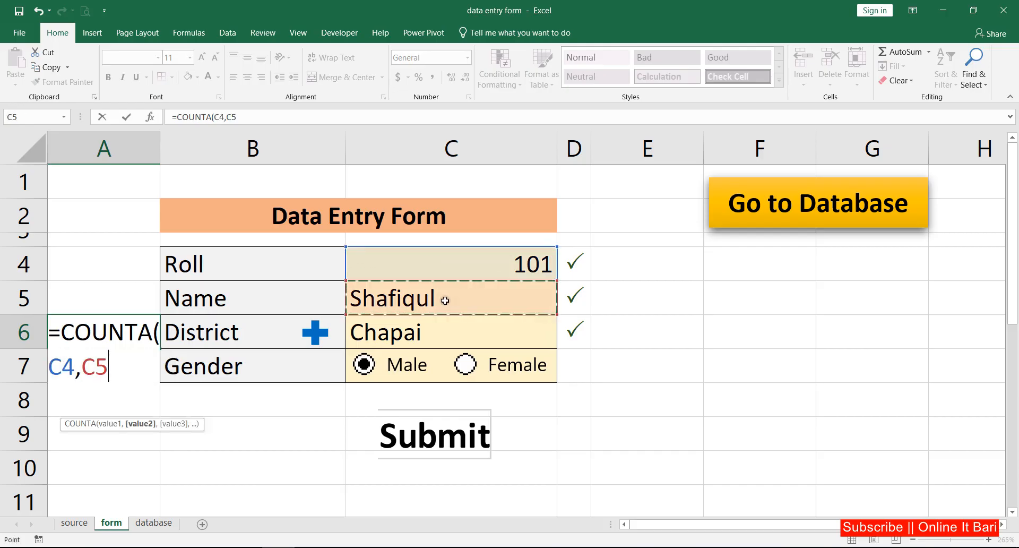
{"action": "type", "text": ","}
{"action": "left_click", "coordinate": [428, 333]}
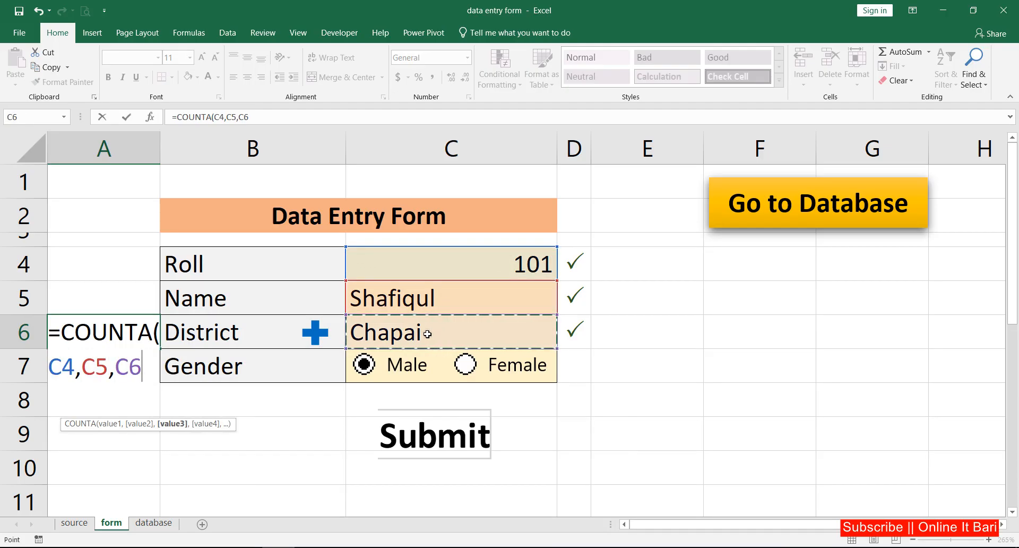
{"action": "type", "text": ","}
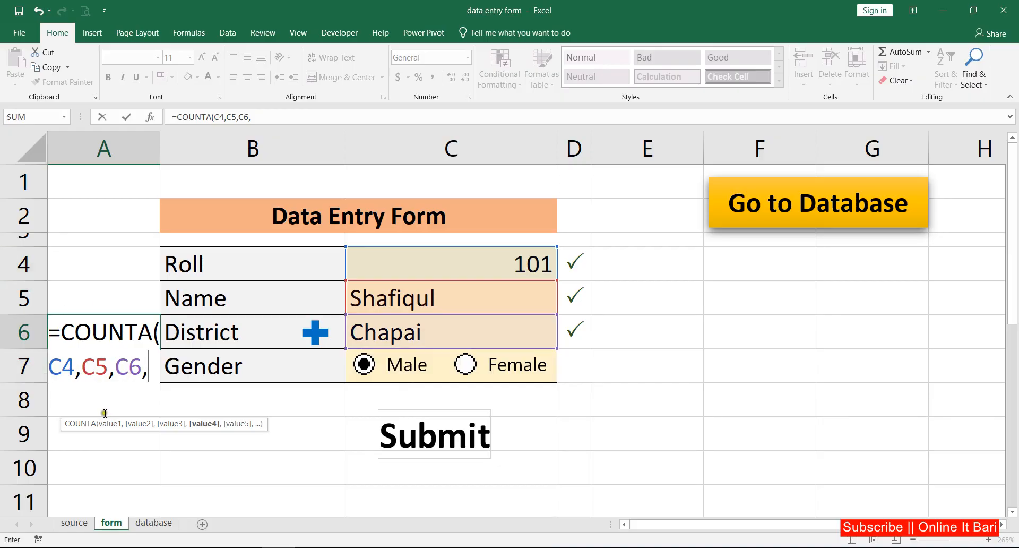
{"action": "left_click", "coordinate": [69, 442]}
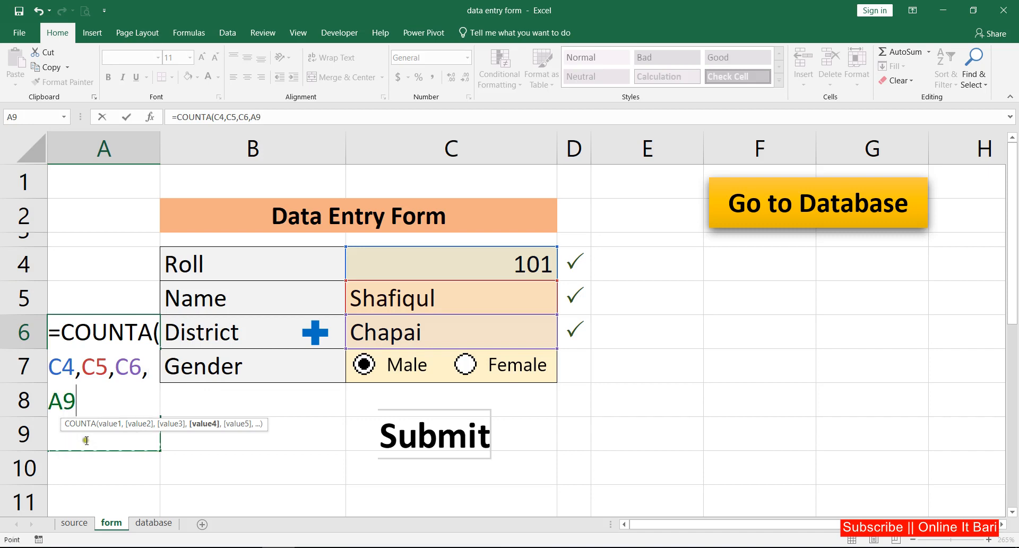
{"action": "key", "text": "Up"}
{"action": "key", "text": "Up"}
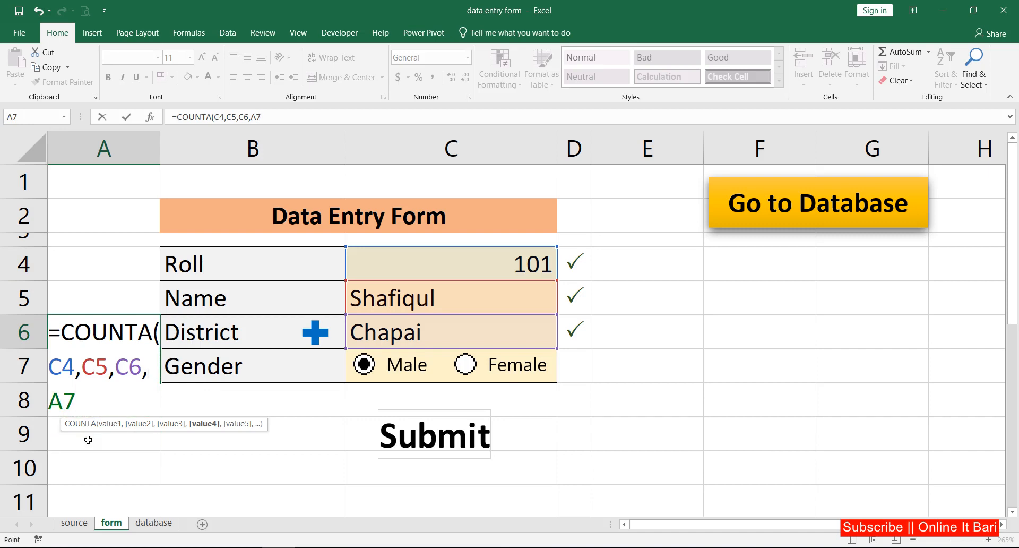
{"action": "key", "text": "Return"}
Step: Test the entry count in A6 by clearing the roll in C4 and re-entering 101
{"action": "left_click", "coordinate": [120, 339]}
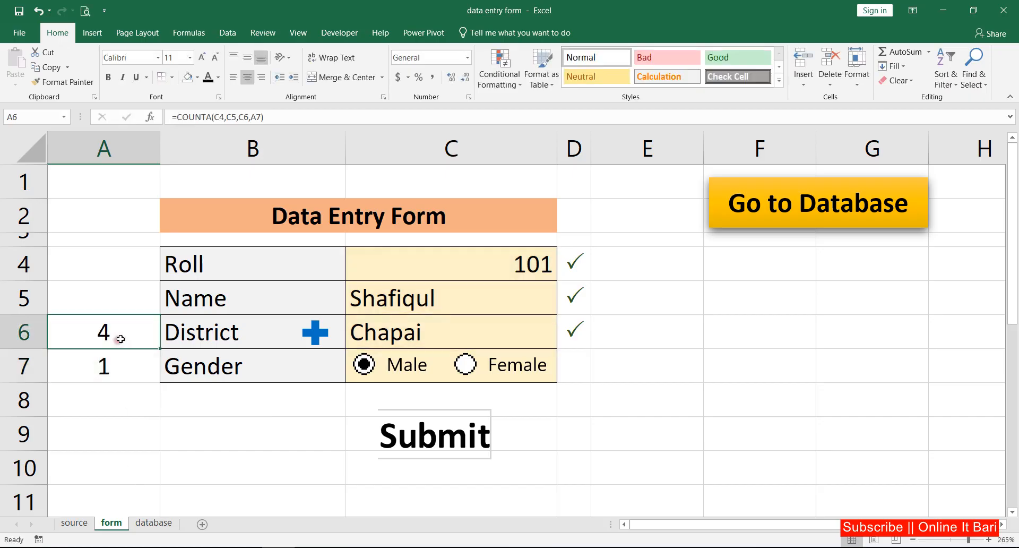
{"action": "left_click_drag", "start_coordinate": [449, 272], "coordinate": [433, 332]}
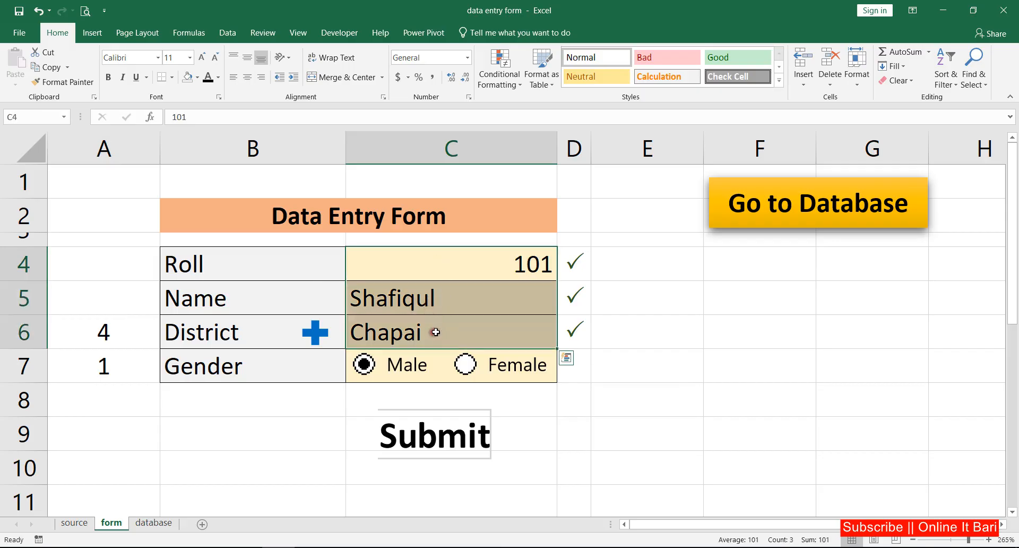
{"action": "left_click", "coordinate": [491, 270]}
{"action": "key", "text": "Delete"}
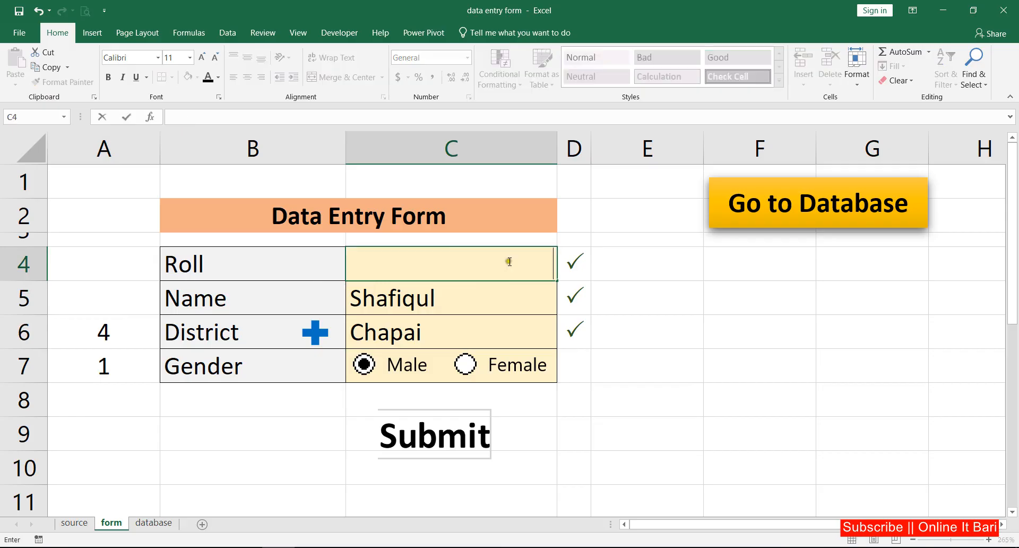
{"action": "left_click", "coordinate": [665, 279]}
{"action": "left_click", "coordinate": [491, 268]}
{"action": "type", "text": "101"}
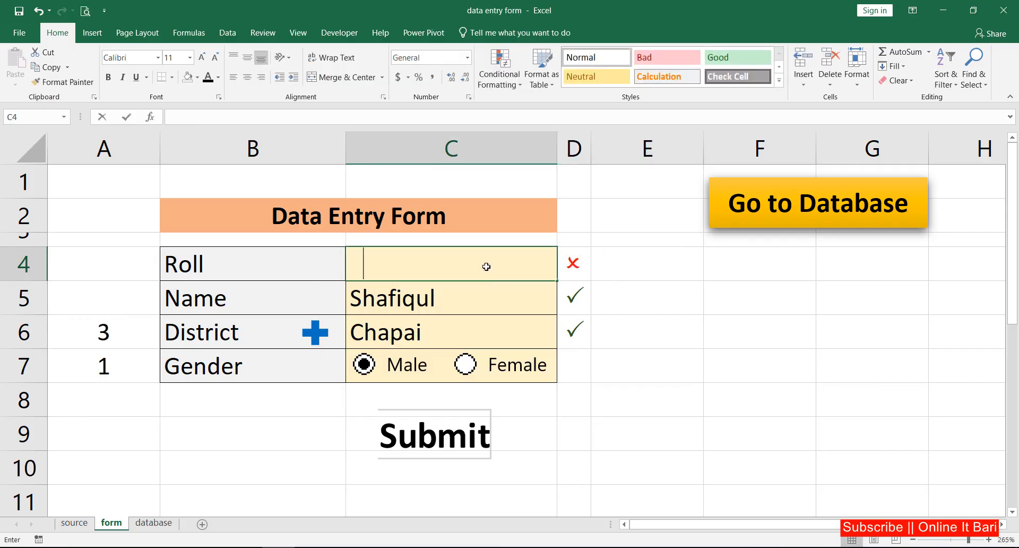
{"action": "left_click", "coordinate": [648, 275]}
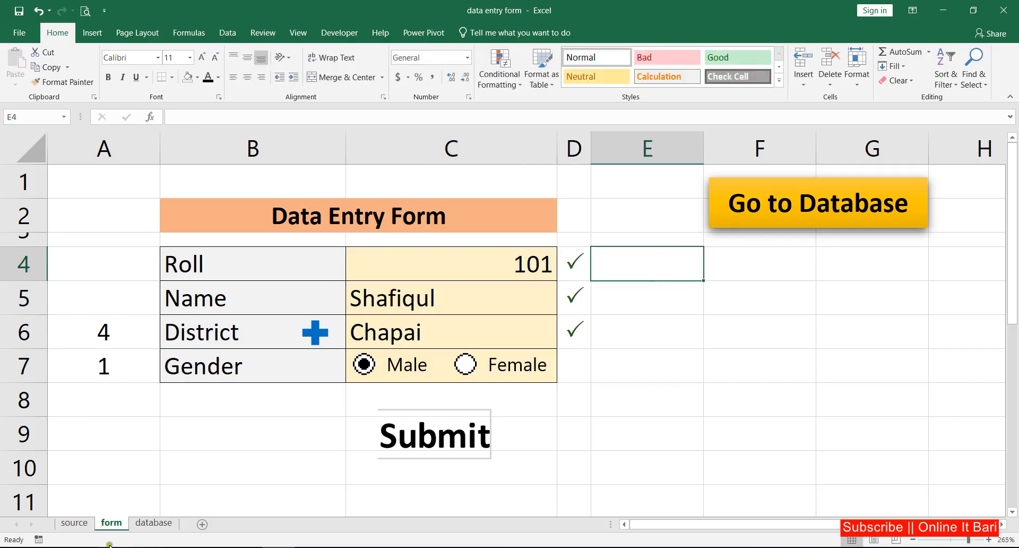
Step: Autofit column H on the source sheet and open a new conditional formatting rule for the Submit cell H2
{"action": "left_click", "coordinate": [82, 524]}
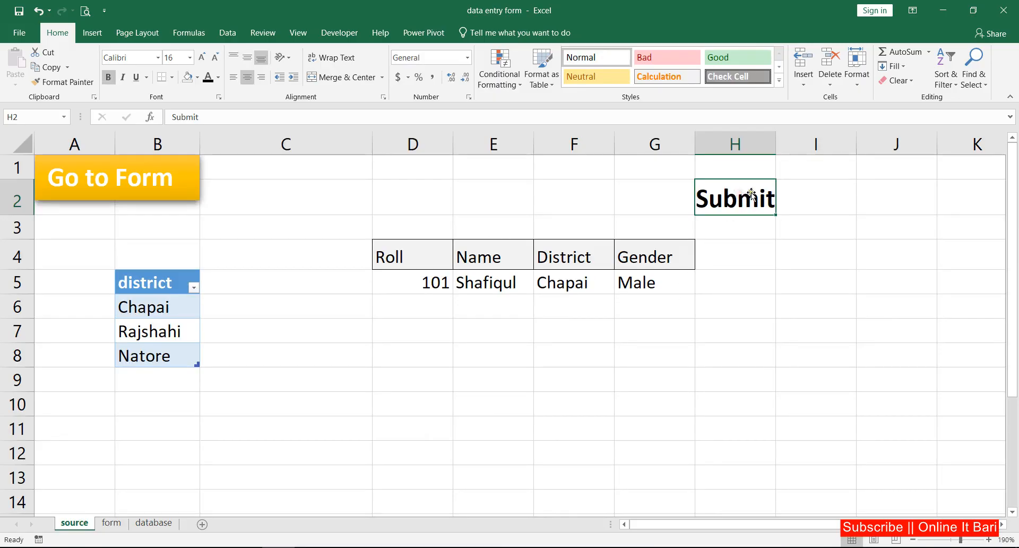
{"action": "double_click", "coordinate": [775, 144]}
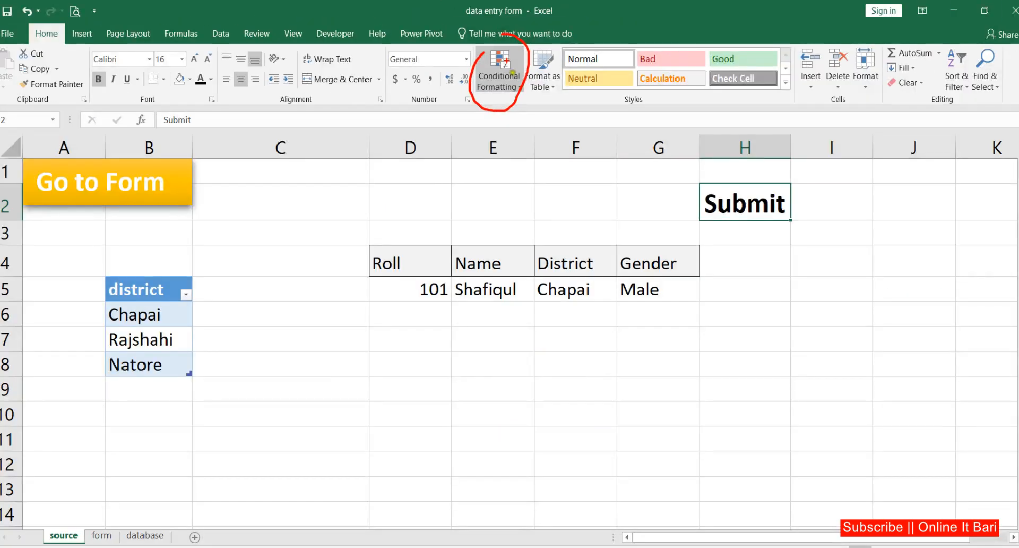
{"action": "left_click", "coordinate": [517, 64]}
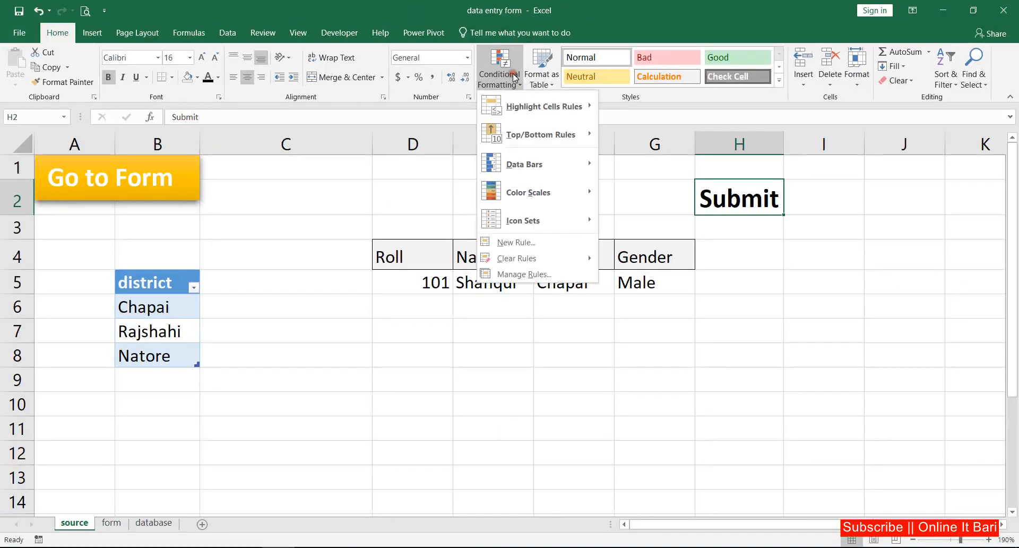
{"action": "mouse_move", "coordinate": [569, 222]}
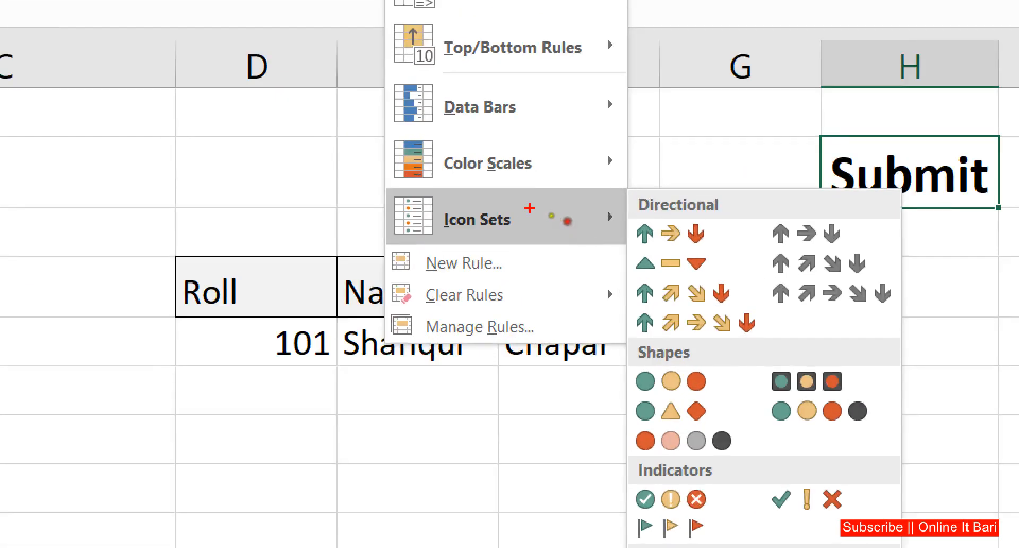
{"action": "mouse_move", "coordinate": [436, 247]}
{"action": "left_mouse_down"}
{"action": "mouse_move", "coordinate": [508, 250]}
{"action": "mouse_move", "coordinate": [478, 241]}
{"action": "left_mouse_up"}
{"action": "key", "text": "Escape"}
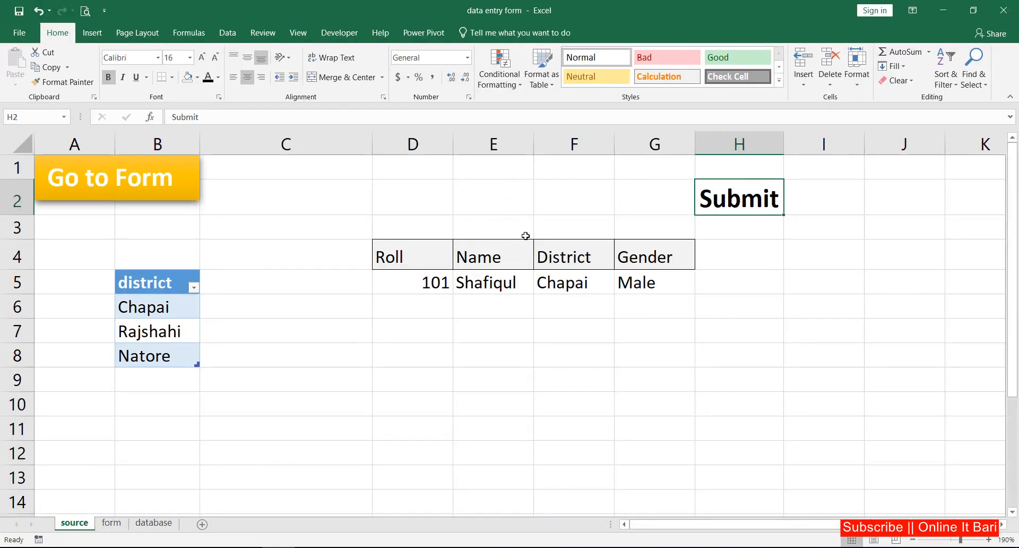
{"action": "left_click", "coordinate": [493, 90]}
{"action": "left_click", "coordinate": [504, 245]}
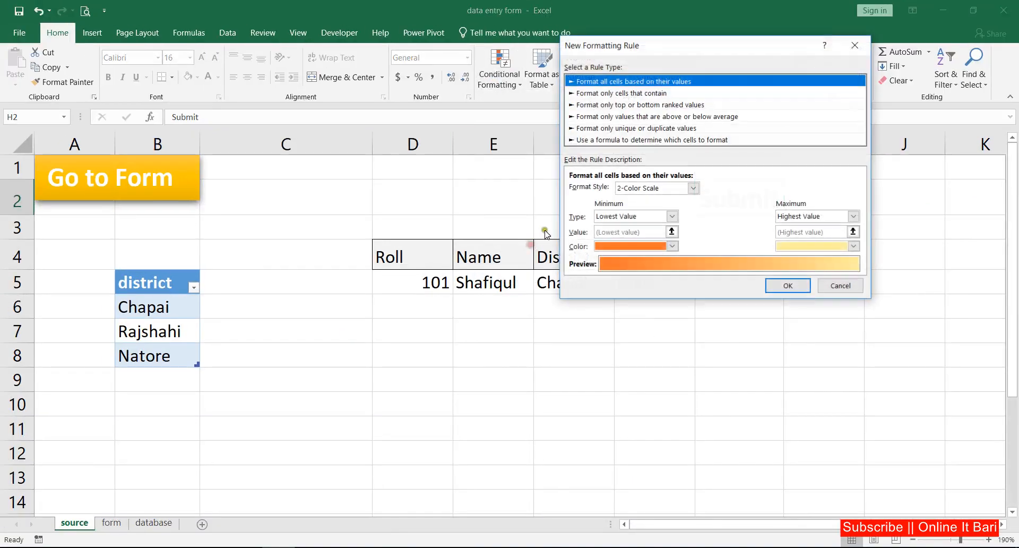
Step: Set the new rule to a formula-based type with the formula =form!$A$6=4
{"action": "key", "text": "ctrl+1"}
{"action": "left_click", "coordinate": [657, 146]}
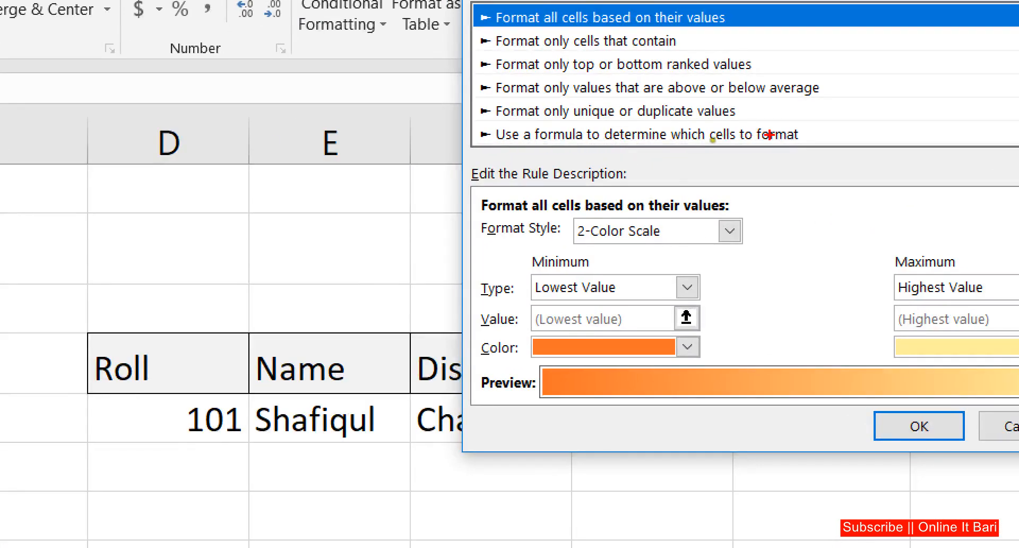
{"action": "left_click_drag", "start_coordinate": [492, 136], "coordinate": [557, 124]}
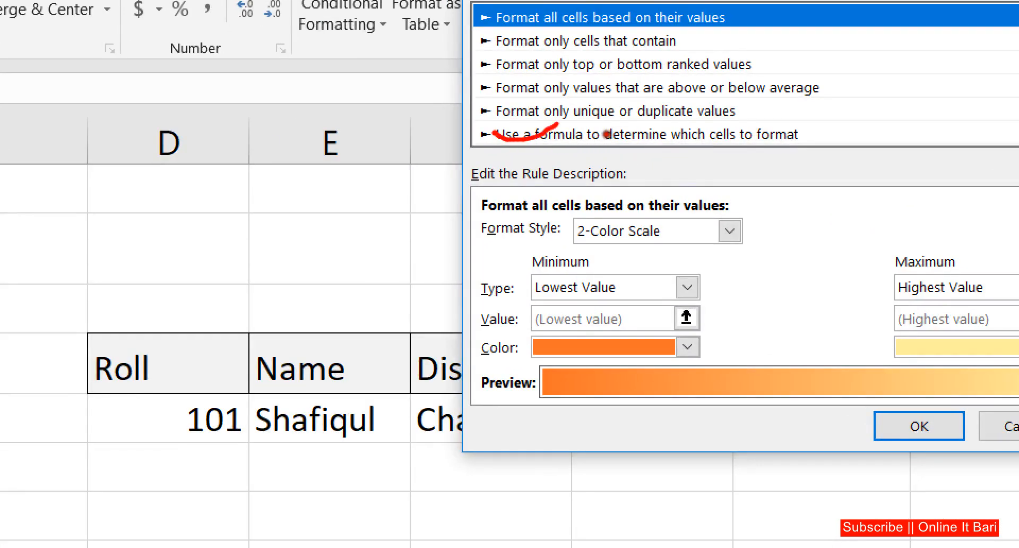
{"action": "key", "text": "Escape"}
{"action": "left_click", "coordinate": [605, 135]}
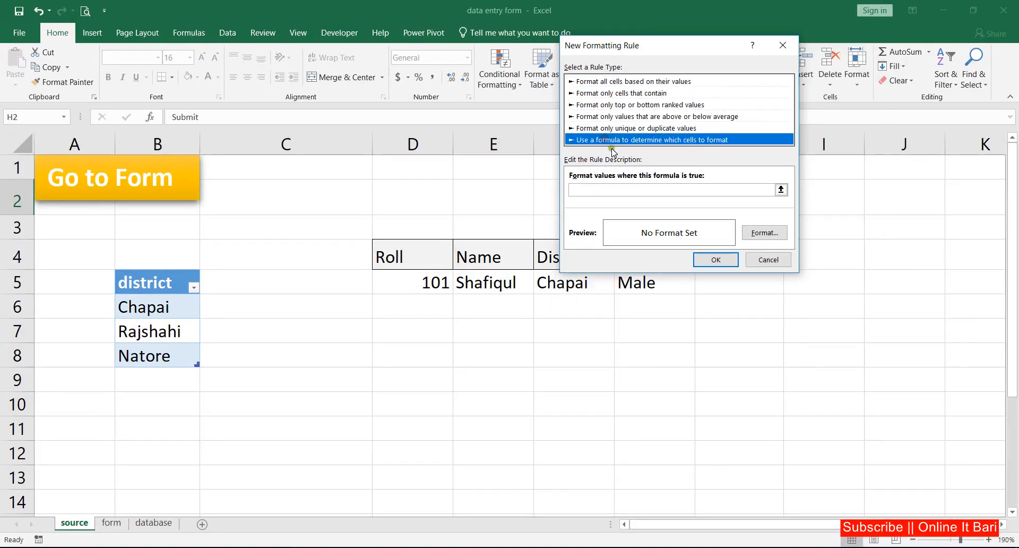
{"action": "left_click", "coordinate": [608, 188]}
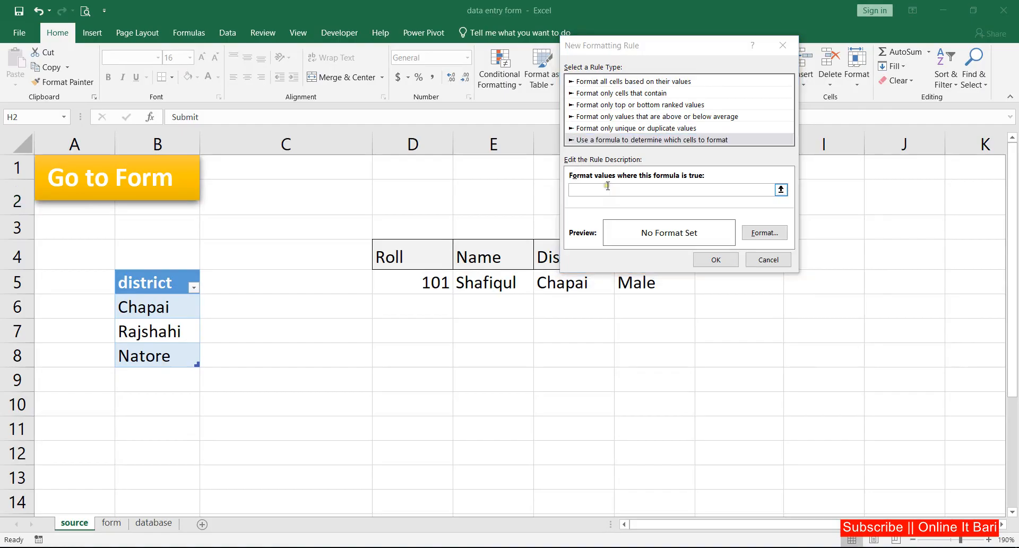
{"action": "key", "text": "ctrl+1"}
{"action": "left_click", "coordinate": [607, 186]}
{"action": "mouse_move", "coordinate": [576, 178]}
{"action": "left_mouse_down"}
{"action": "mouse_move", "coordinate": [574, 196]}
{"action": "mouse_move", "coordinate": [583, 175]}
{"action": "left_mouse_up"}
{"action": "key", "text": "Escape"}
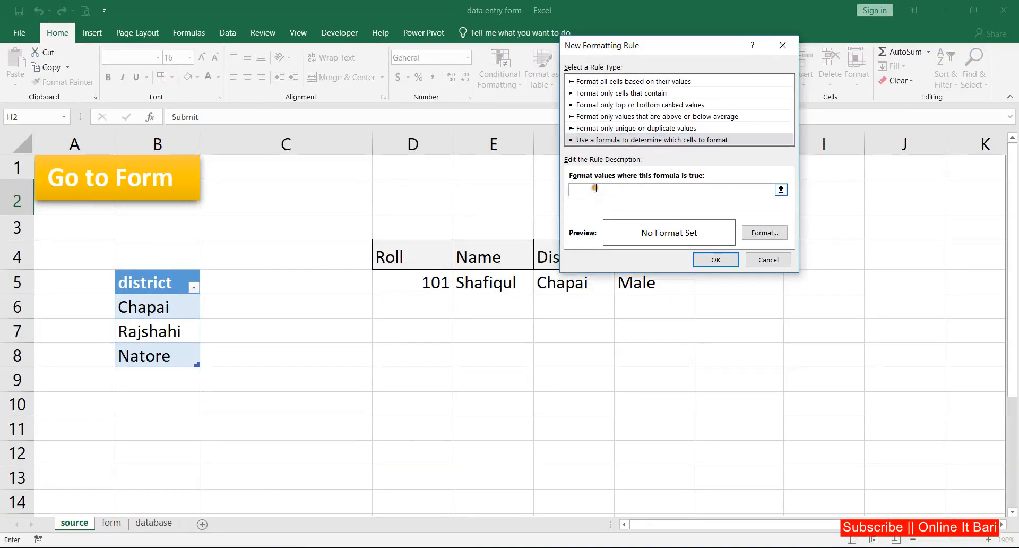
{"action": "left_click", "coordinate": [118, 524]}
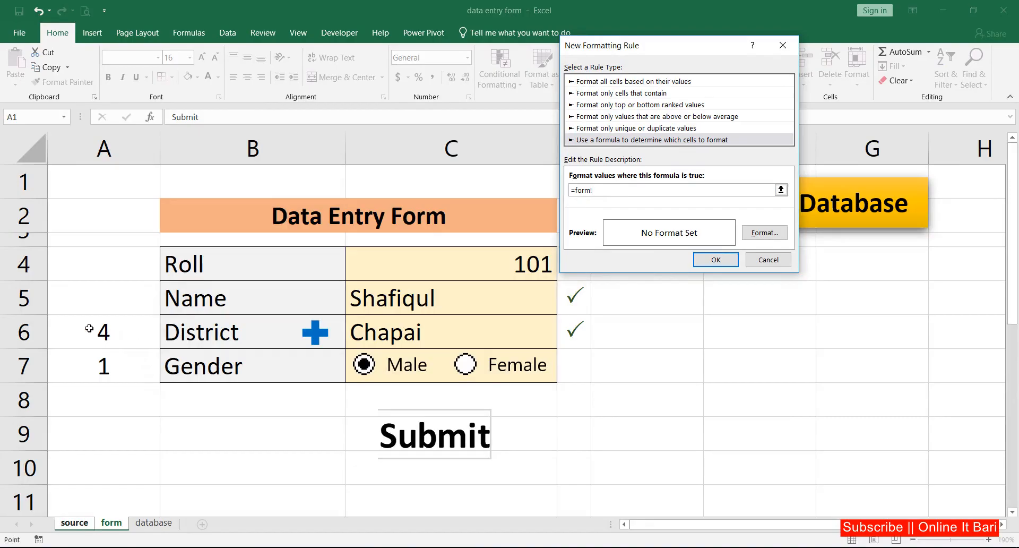
{"action": "left_click", "coordinate": [99, 332]}
{"action": "type", "text": "=4"}
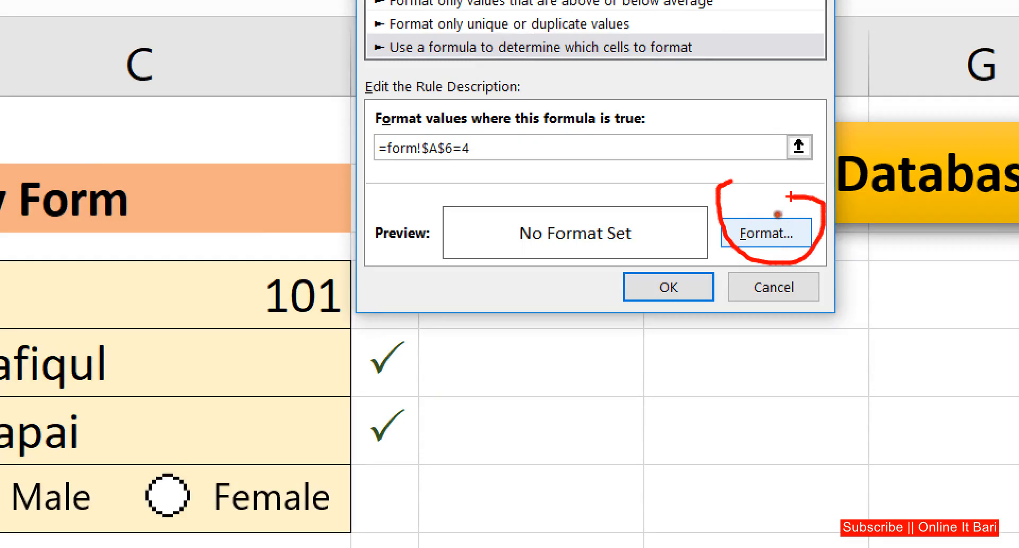
Step: Format the rule with a red fill and bold white font, and apply it to the Submit cell H2
{"action": "left_click", "coordinate": [764, 232]}
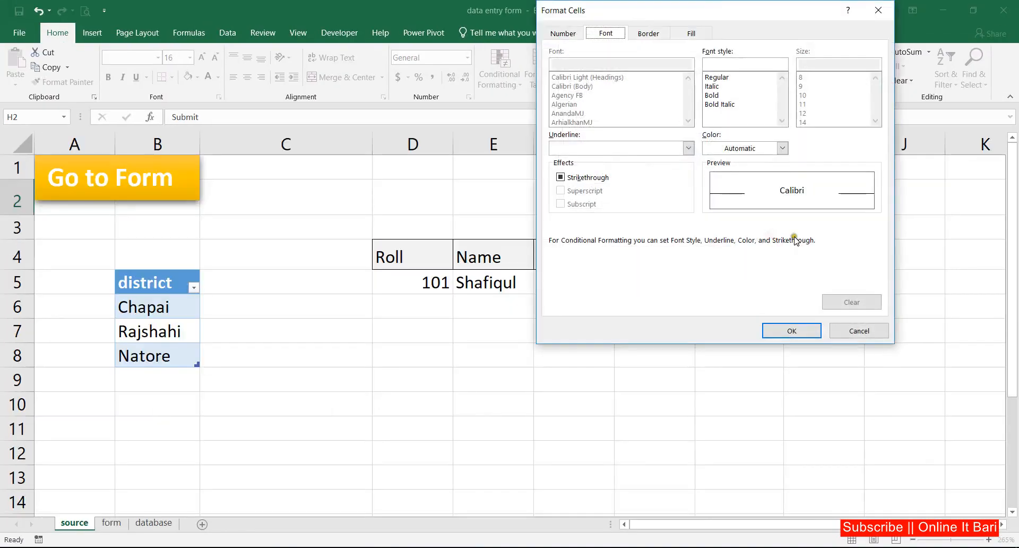
{"action": "left_click", "coordinate": [689, 29]}
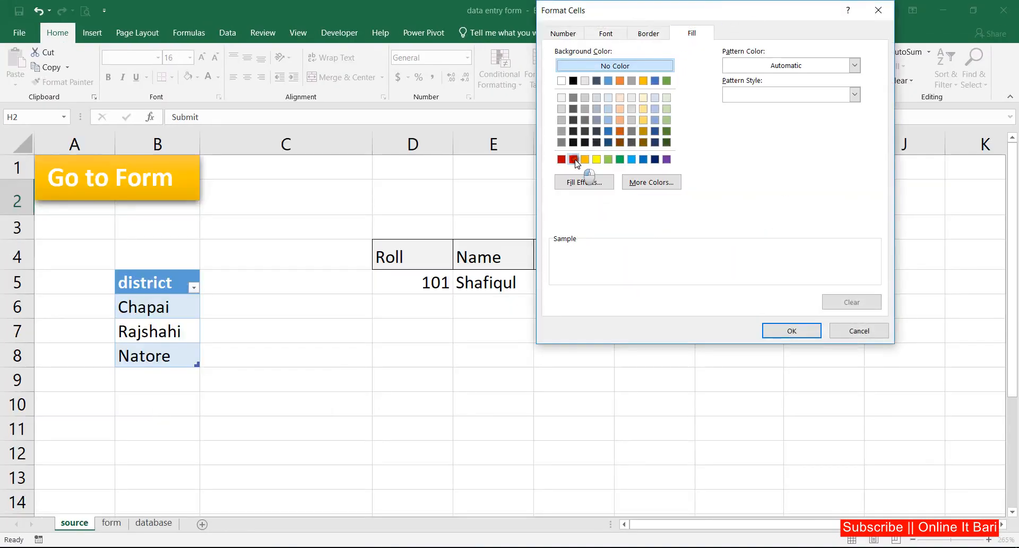
{"action": "left_click", "coordinate": [573, 160]}
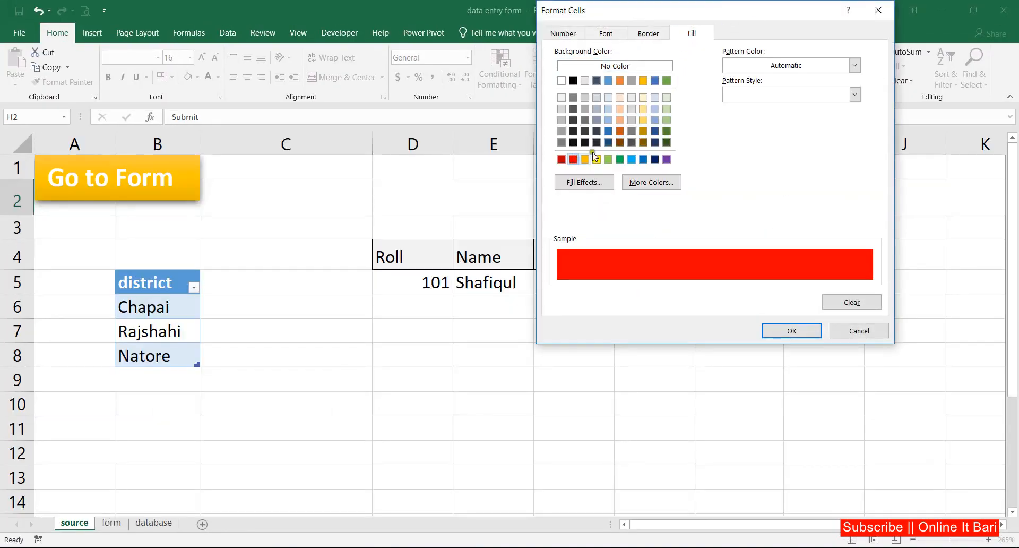
{"action": "left_click", "coordinate": [610, 35]}
{"action": "left_click", "coordinate": [782, 148]}
{"action": "left_click", "coordinate": [712, 192]}
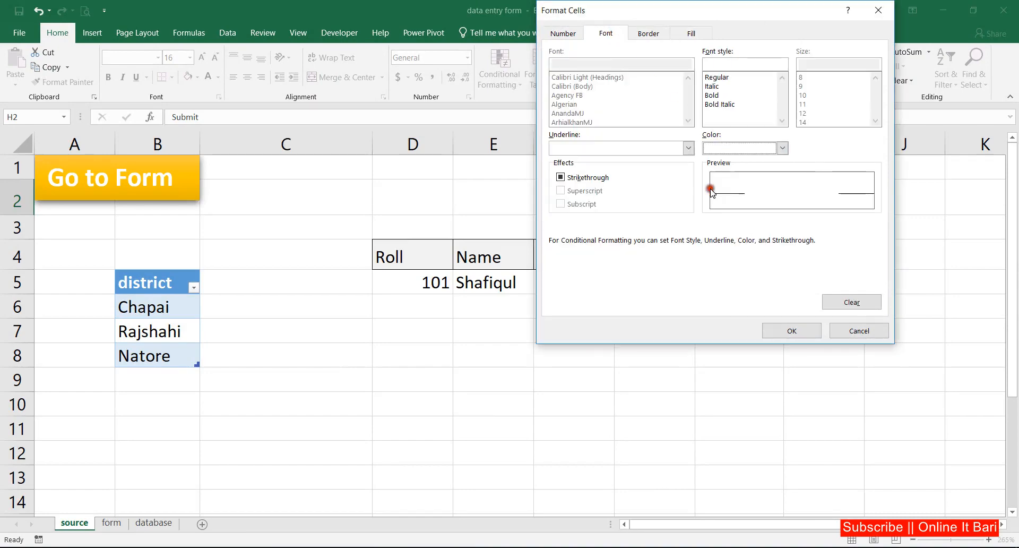
{"action": "left_click", "coordinate": [717, 96]}
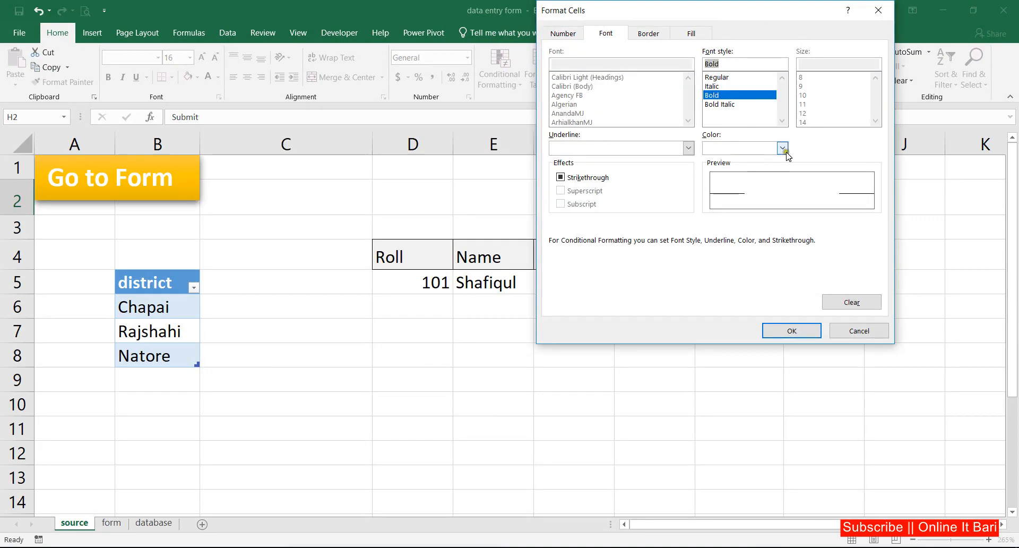
{"action": "left_click", "coordinate": [790, 330]}
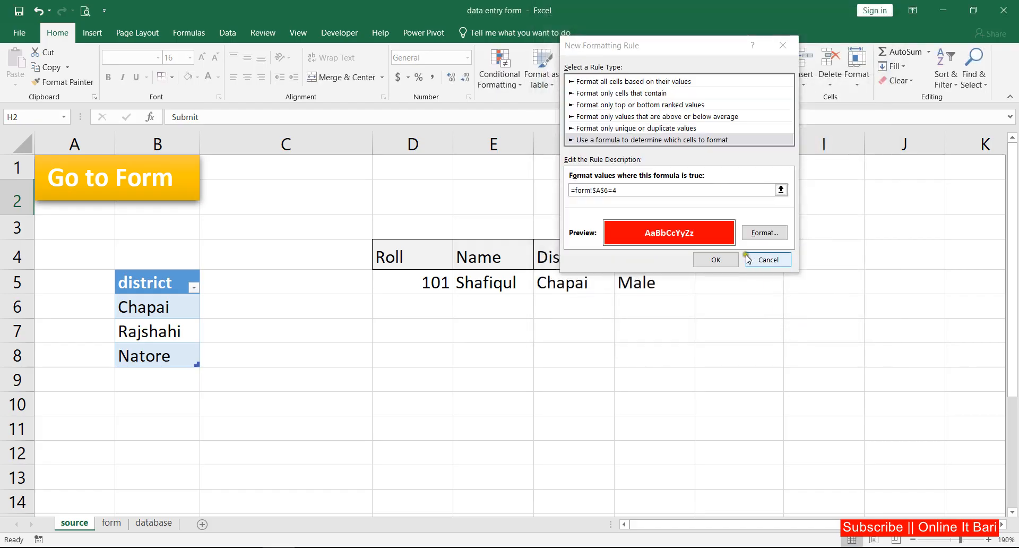
{"action": "left_click", "coordinate": [720, 258]}
Step: Compare the Submit picture on the form sheet with the formatted Submit cell on the source sheet
{"action": "left_click", "coordinate": [111, 523]}
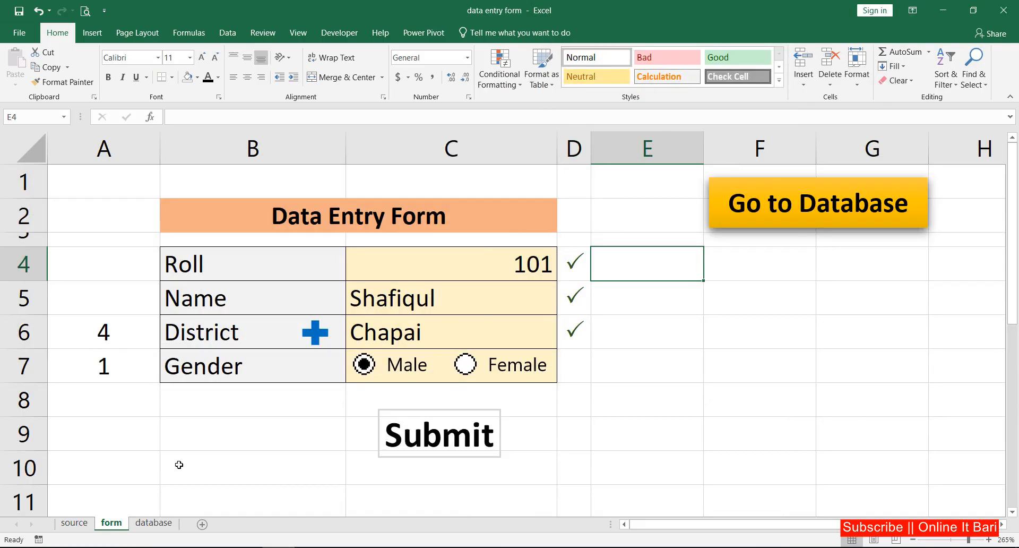
{"action": "left_click", "coordinate": [77, 523]}
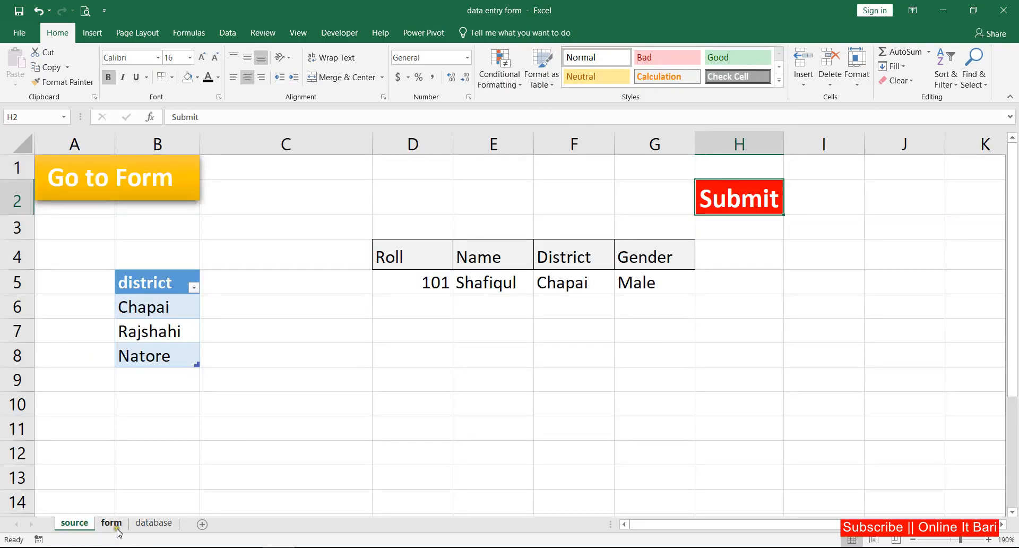
{"action": "left_click", "coordinate": [112, 523]}
{"action": "left_click", "coordinate": [297, 426]}
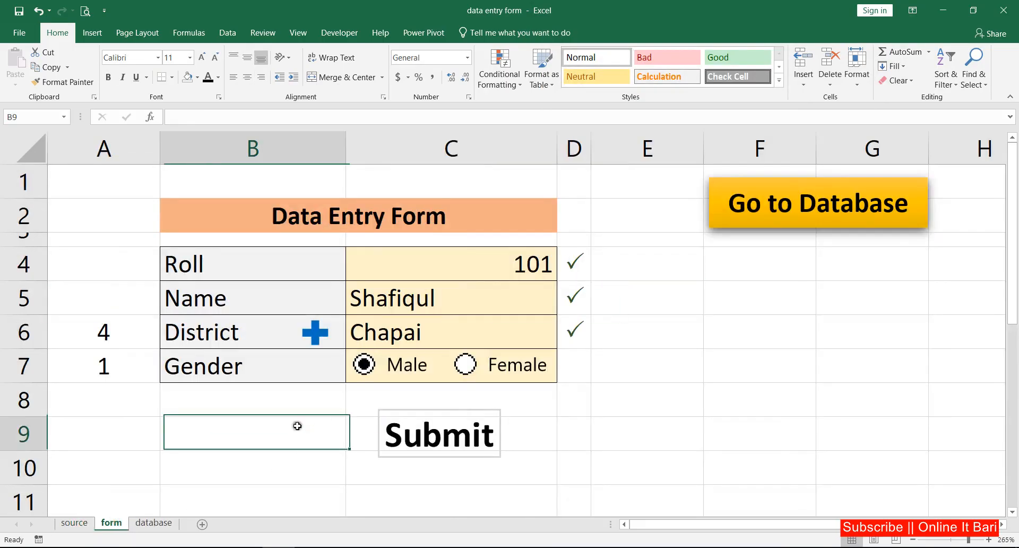
Step: Test the Submit formatting by clearing the roll in C4, checking H2 on the source sheet, and re-entering 101
{"action": "left_click", "coordinate": [471, 258]}
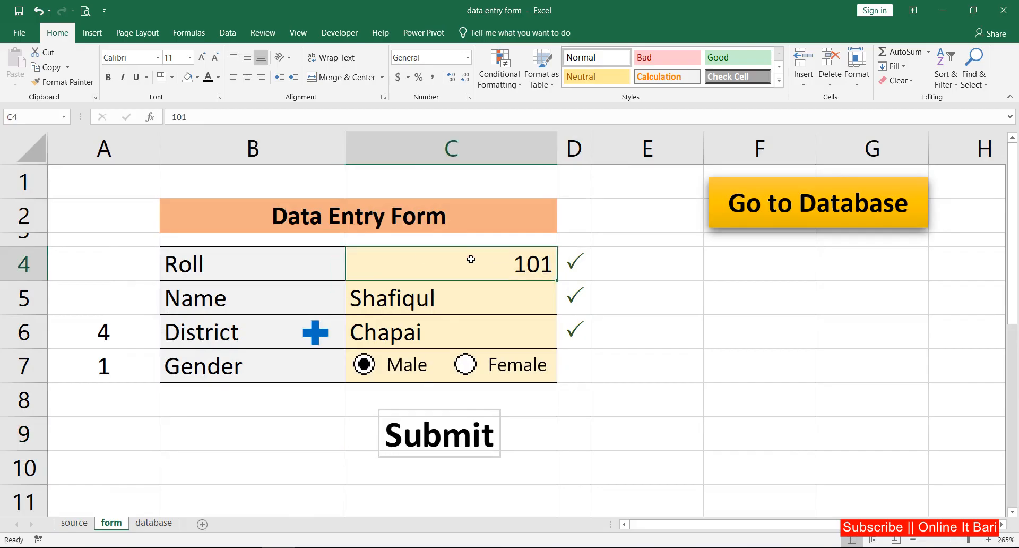
{"action": "key", "text": "Delete"}
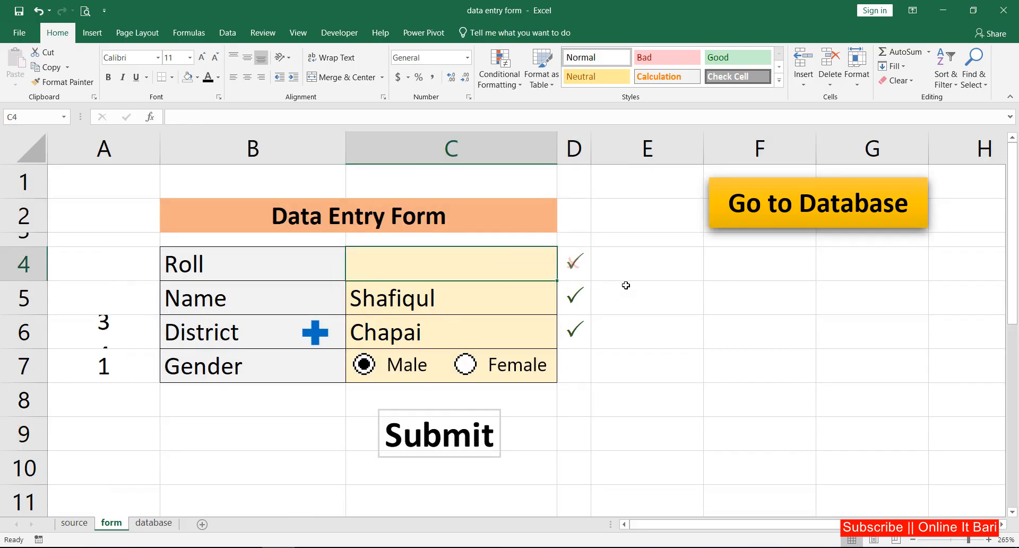
{"action": "left_click", "coordinate": [637, 291]}
{"action": "left_click", "coordinate": [508, 252]}
{"action": "left_click", "coordinate": [74, 522]}
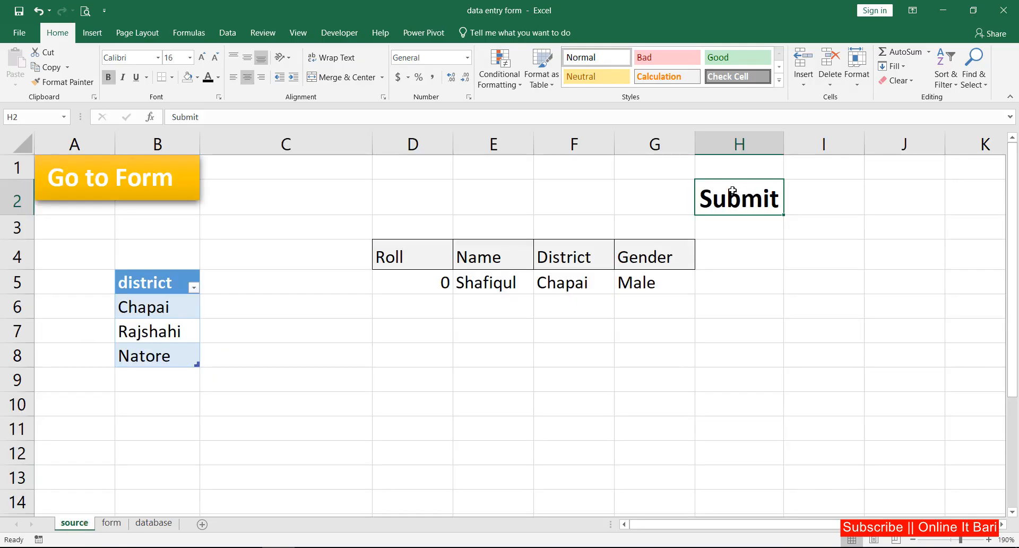
{"action": "left_click", "coordinate": [112, 523]}
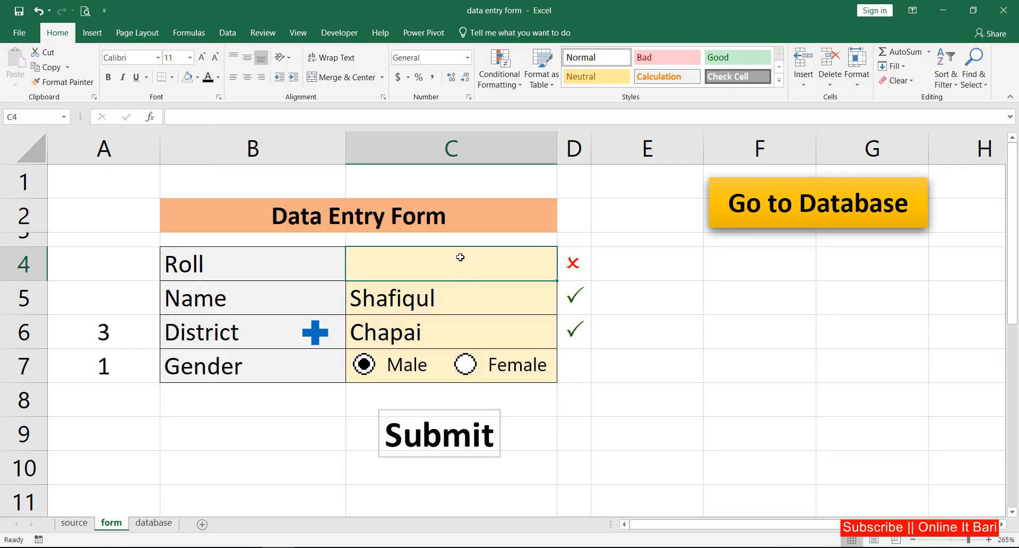
{"action": "type", "text": "101"}
{"action": "left_click", "coordinate": [669, 283]}
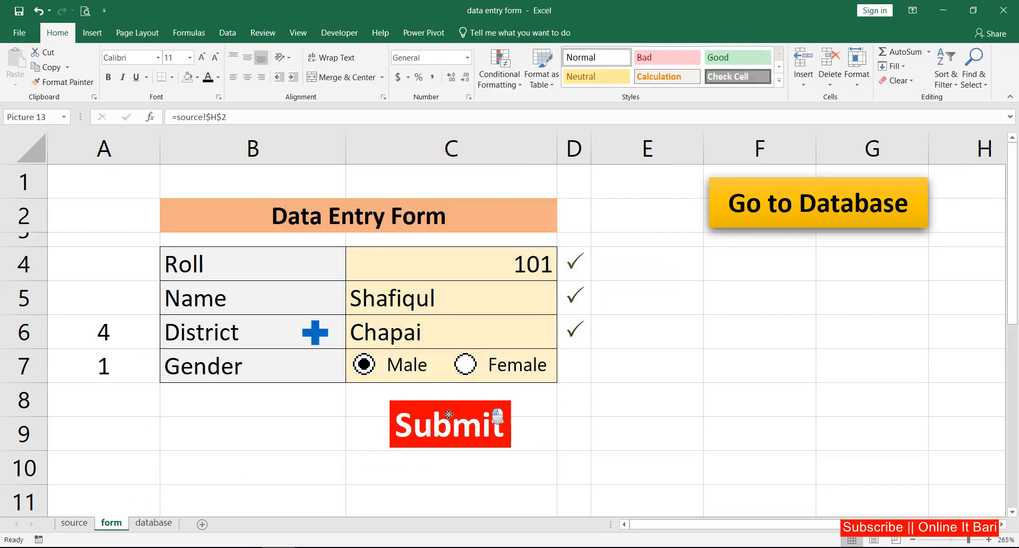
Step: Reposition the linked Submit picture below the Gender row and clear the roll in C4
{"action": "left_click", "coordinate": [473, 419], "text": "ctrl"}
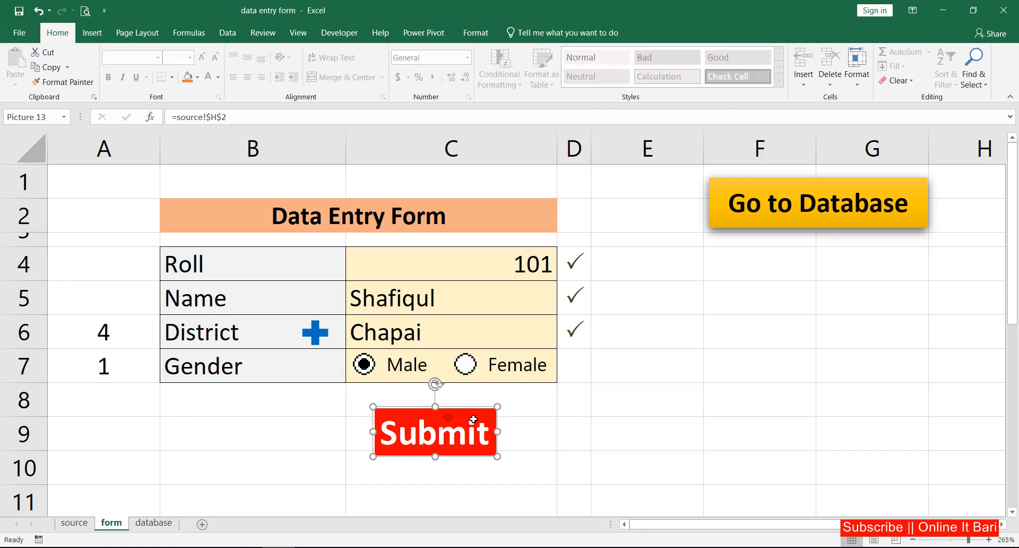
{"action": "left_click", "coordinate": [573, 432]}
{"action": "left_click", "coordinate": [464, 269]}
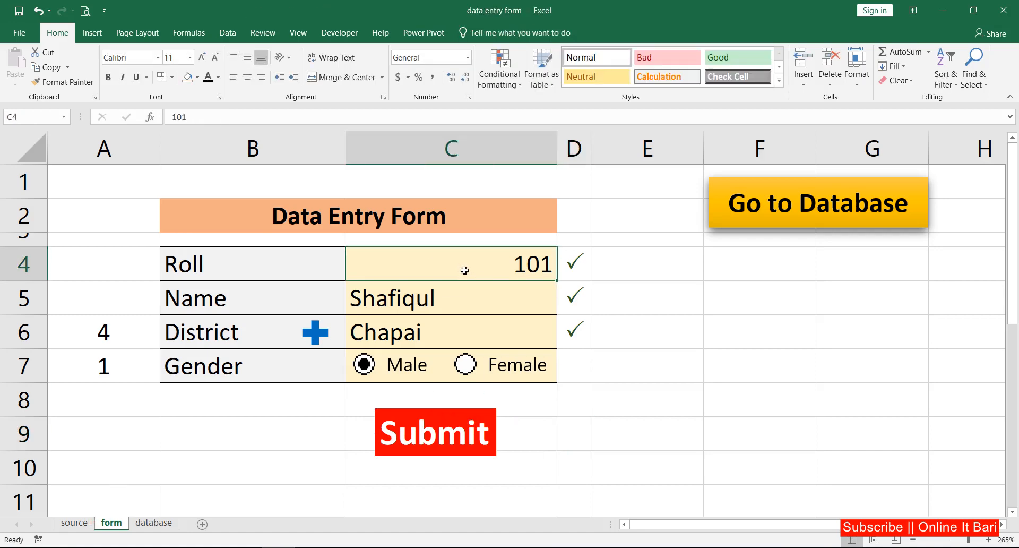
{"action": "key", "text": "Delete"}
{"action": "left_click", "coordinate": [643, 287]}
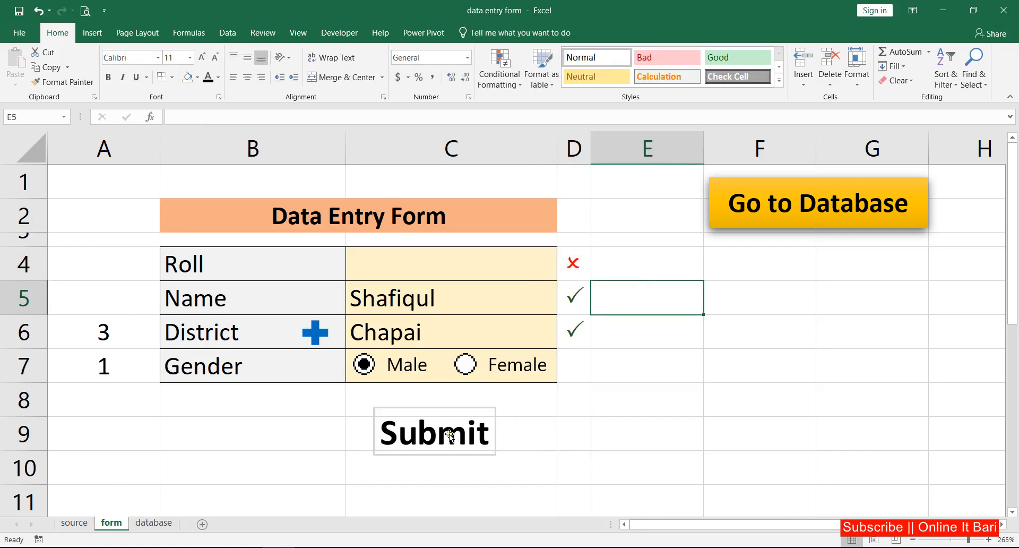
Step: Set the font color of the Submit cell H2 on the source sheet to white and return to the form sheet
{"action": "left_click", "coordinate": [74, 523]}
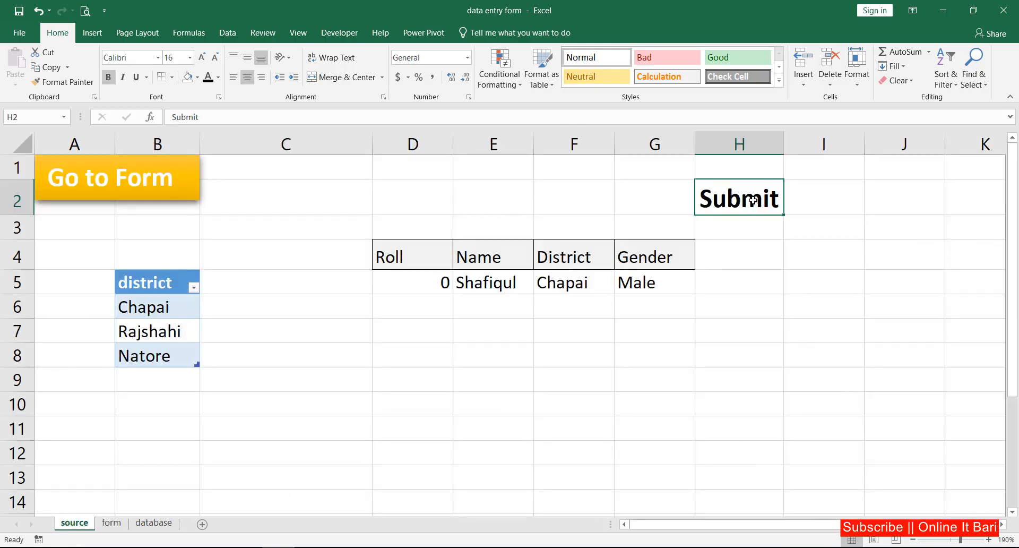
{"action": "left_click", "coordinate": [217, 78]}
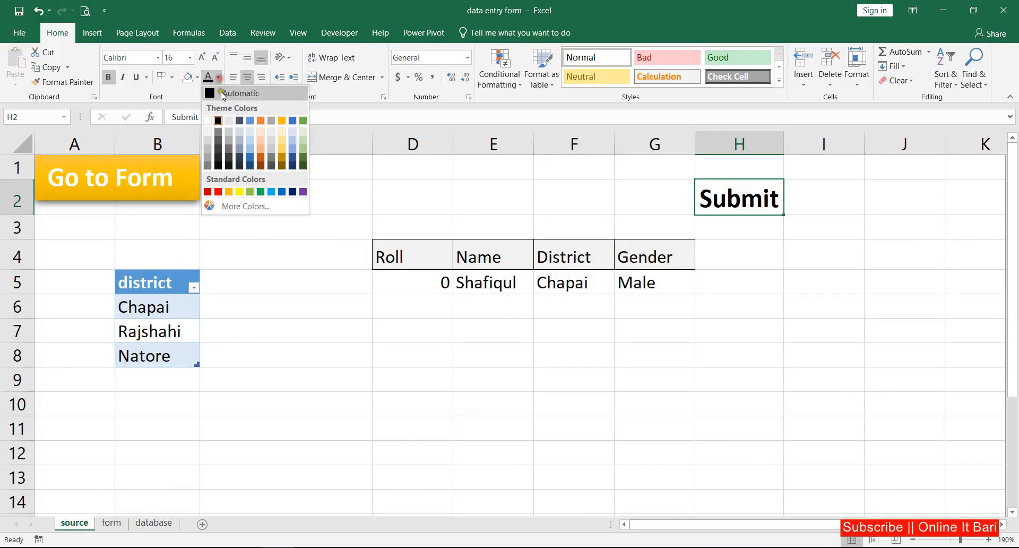
{"action": "left_click", "coordinate": [207, 120]}
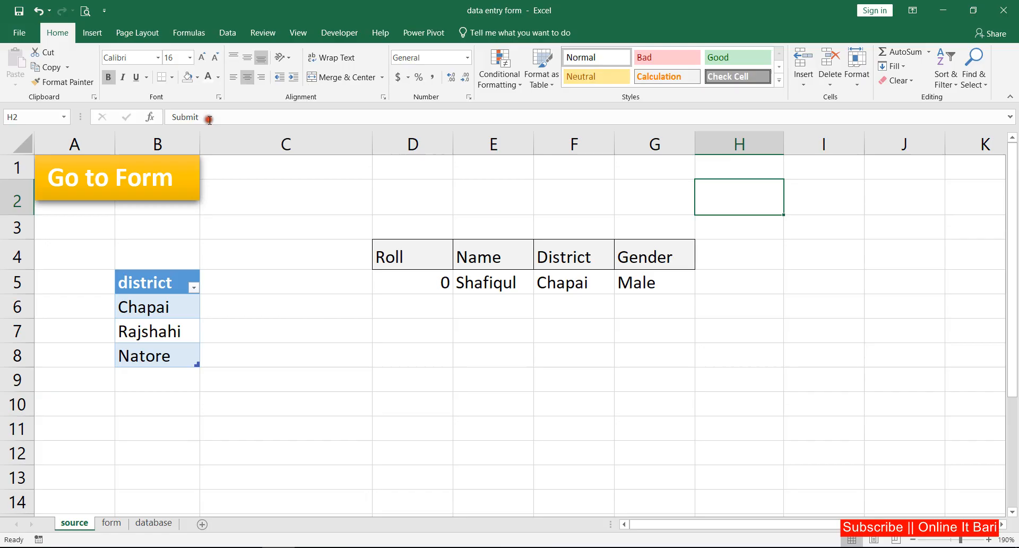
{"action": "left_click", "coordinate": [426, 176]}
{"action": "left_click", "coordinate": [111, 522]}
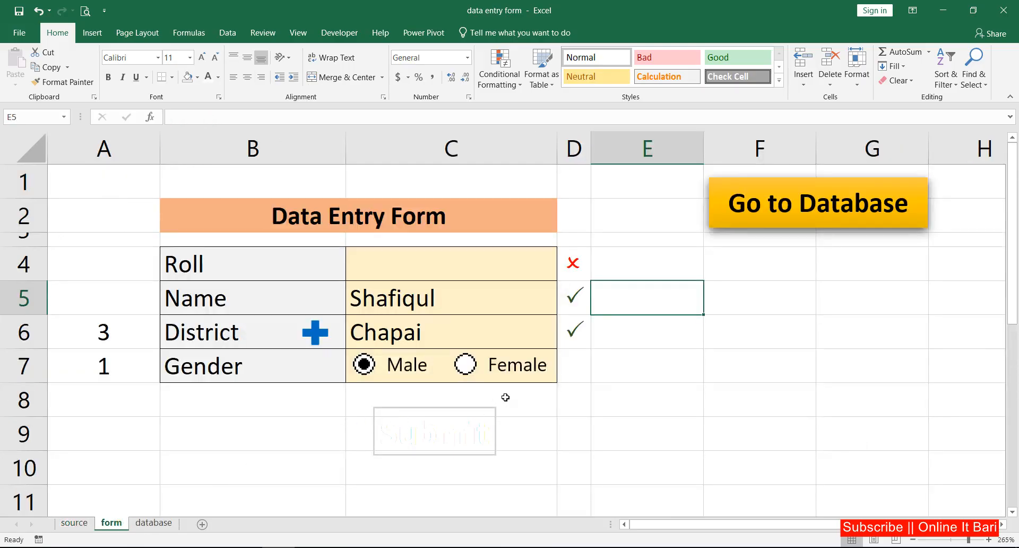
Step: Enter 101 as the roll in C4 to test the Submit picture with all form entries completed
{"action": "left_click", "coordinate": [568, 410]}
{"action": "left_click", "coordinate": [432, 262]}
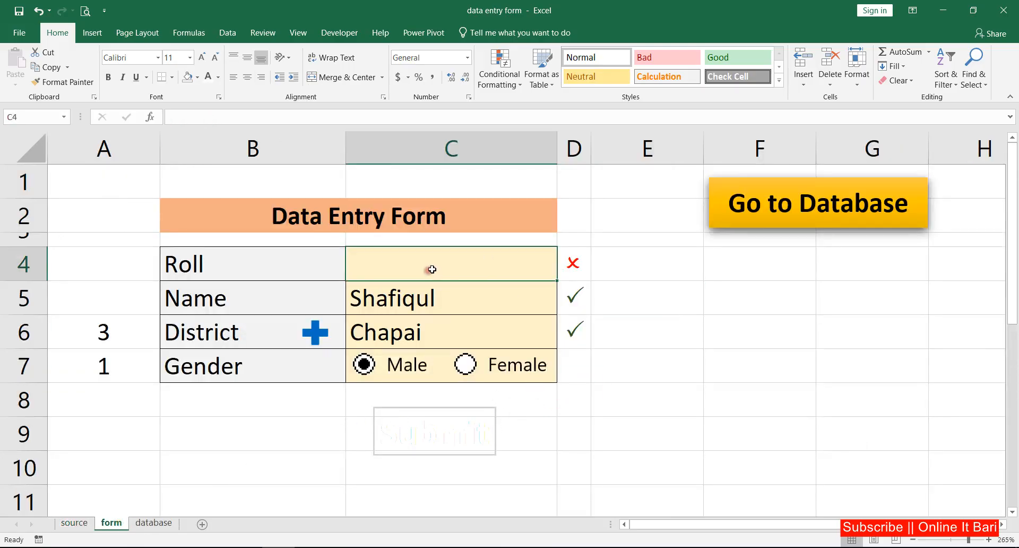
{"action": "type", "text": "101"}
{"action": "key", "text": "Return"}
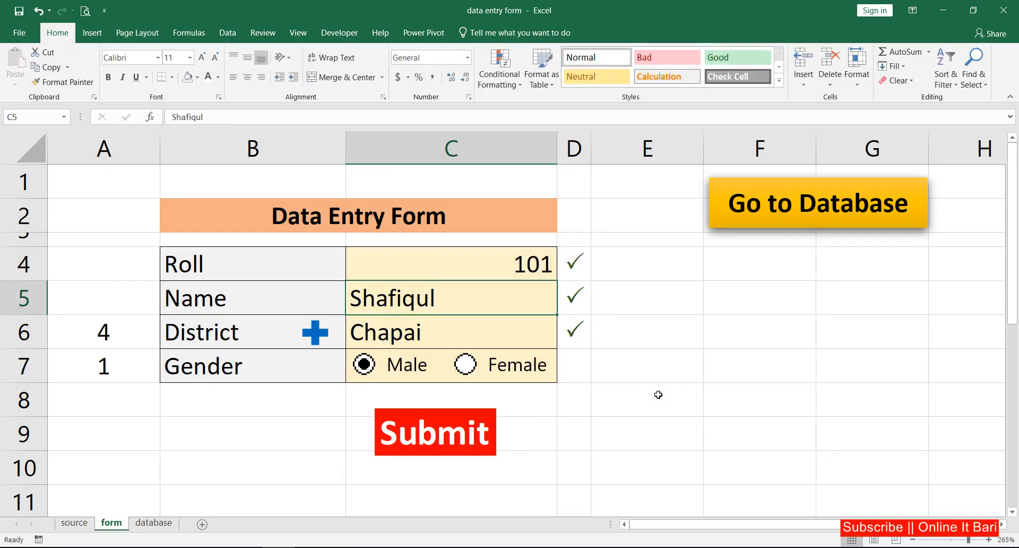
{"action": "left_click", "coordinate": [633, 336]}
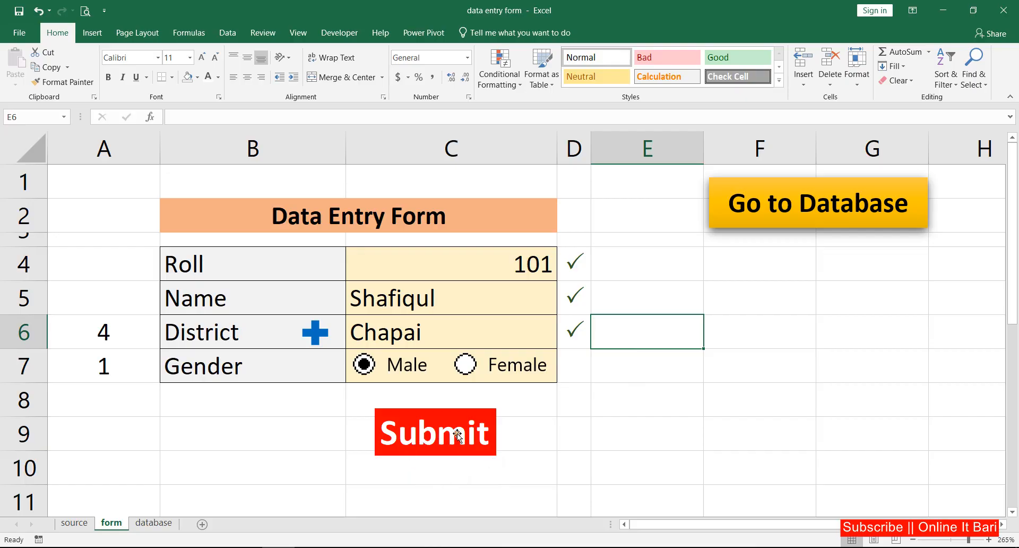
{"action": "left_click_drag", "start_coordinate": [445, 255], "coordinate": [445, 331]}
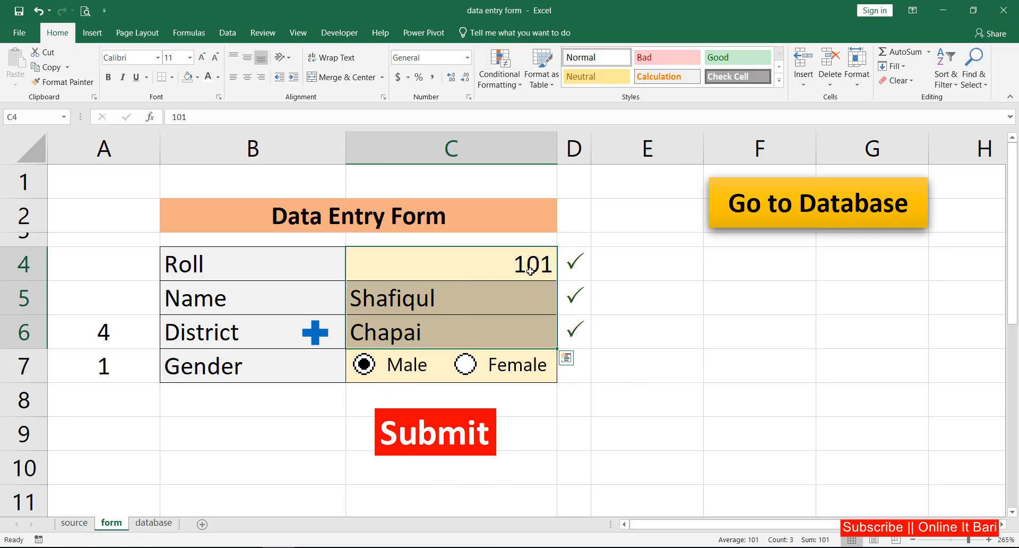
{"action": "left_click_drag", "start_coordinate": [423, 272], "coordinate": [426, 331]}
{"action": "left_click", "coordinate": [663, 283]}
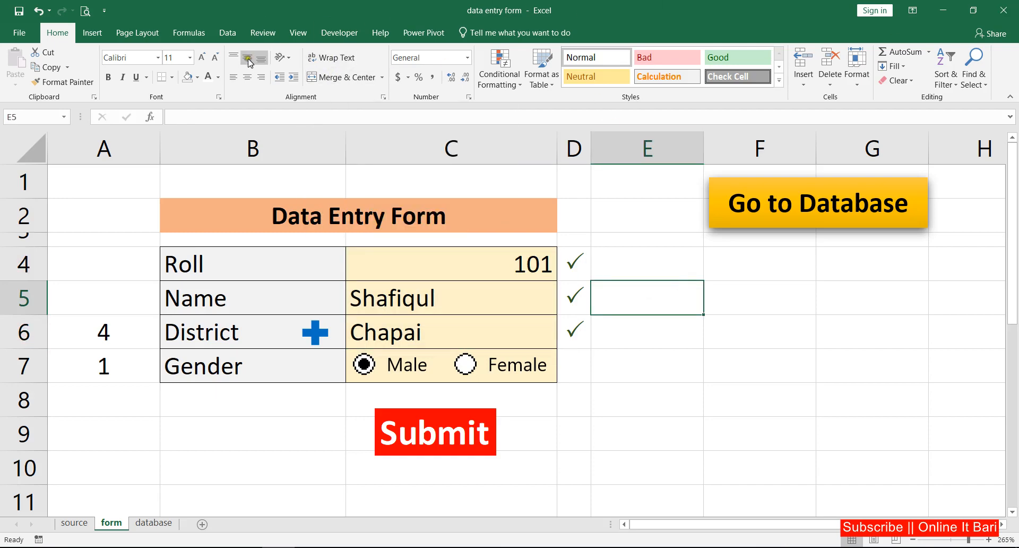
Step: Start recording a macro named demo, stored in This Workbook
{"action": "left_click", "coordinate": [297, 37]}
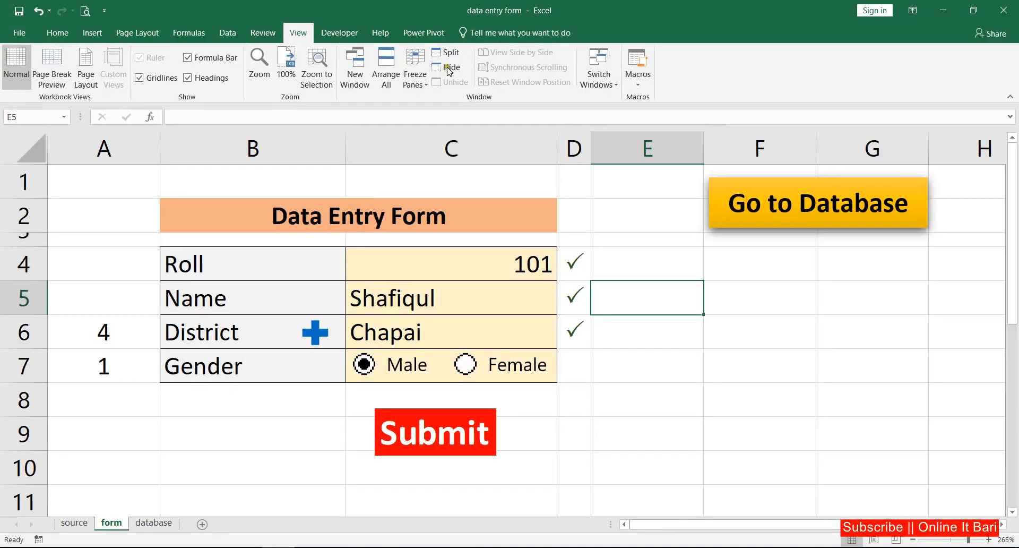
{"action": "left_click", "coordinate": [637, 74]}
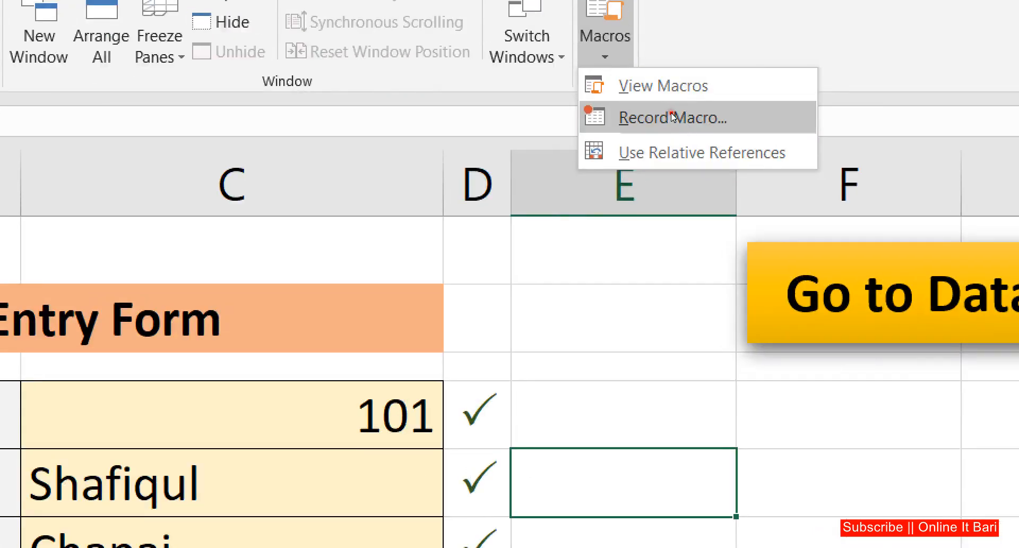
{"action": "left_click", "coordinate": [671, 116]}
{"action": "left_click", "coordinate": [639, 80]}
{"action": "left_click", "coordinate": [668, 113]}
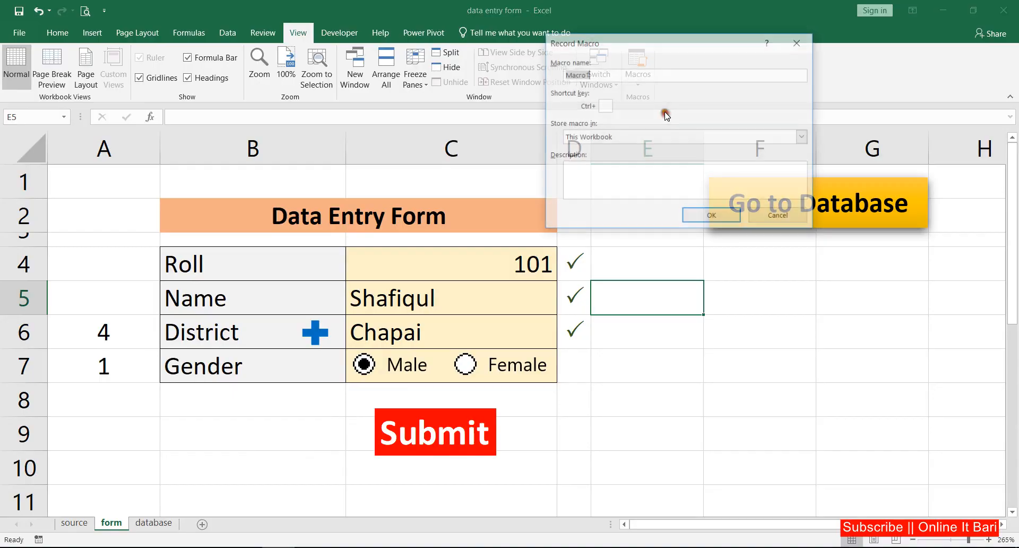
{"action": "left_click", "coordinate": [601, 78]}
{"action": "type", "text": "demo"}
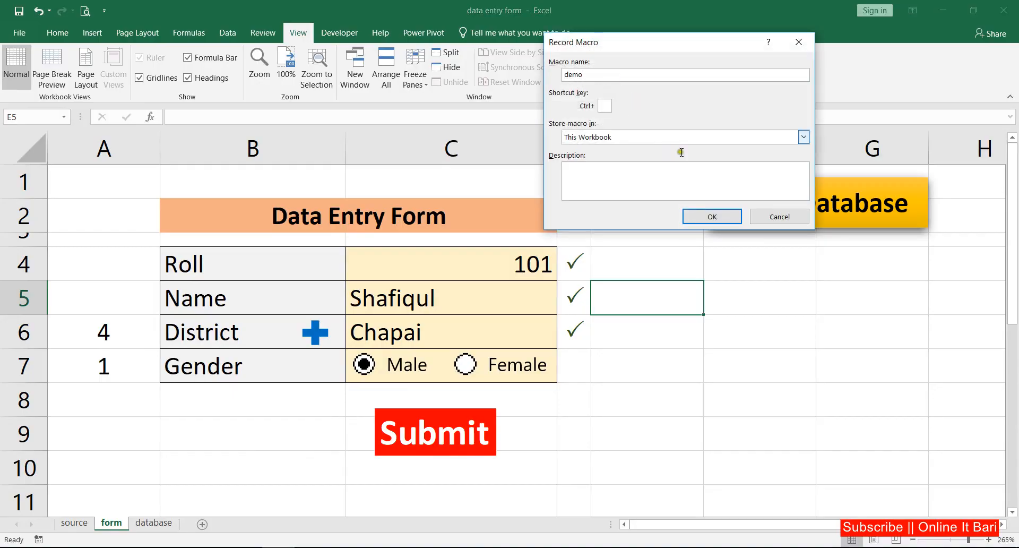
{"action": "left_click", "coordinate": [722, 219]}
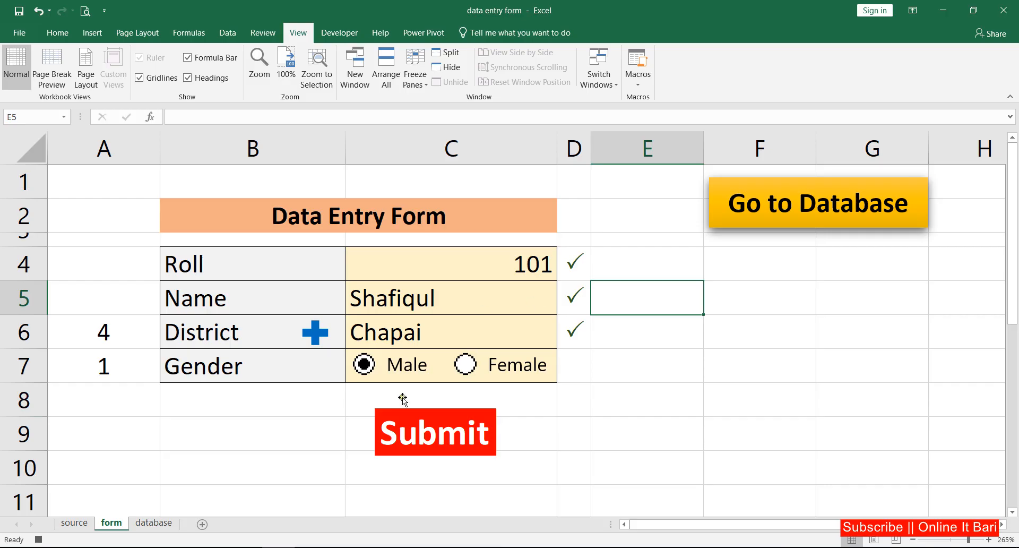
Step: Copy the roll, name, district and gender entries in D5:G5 on the source sheet
{"action": "left_click", "coordinate": [74, 523]}
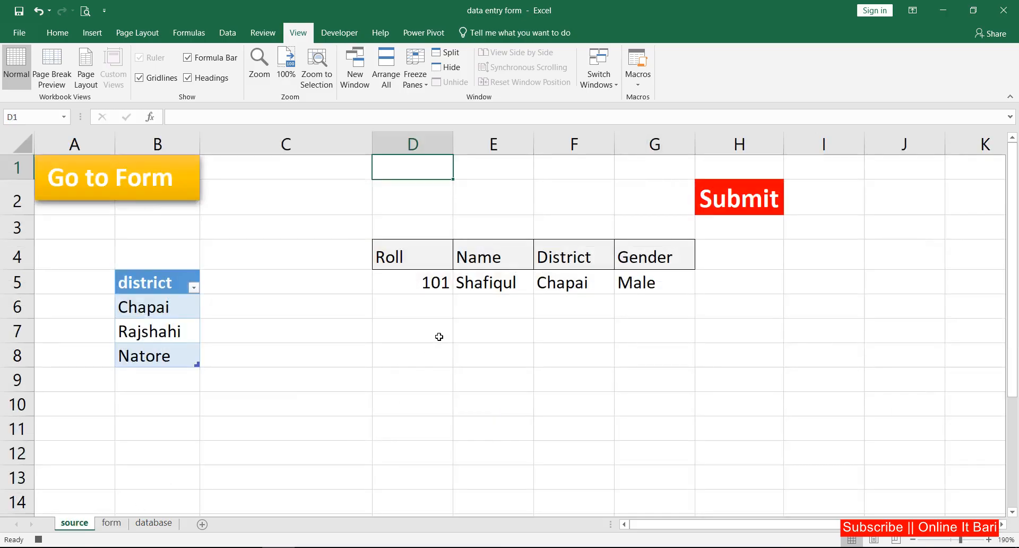
{"action": "left_click", "coordinate": [417, 286]}
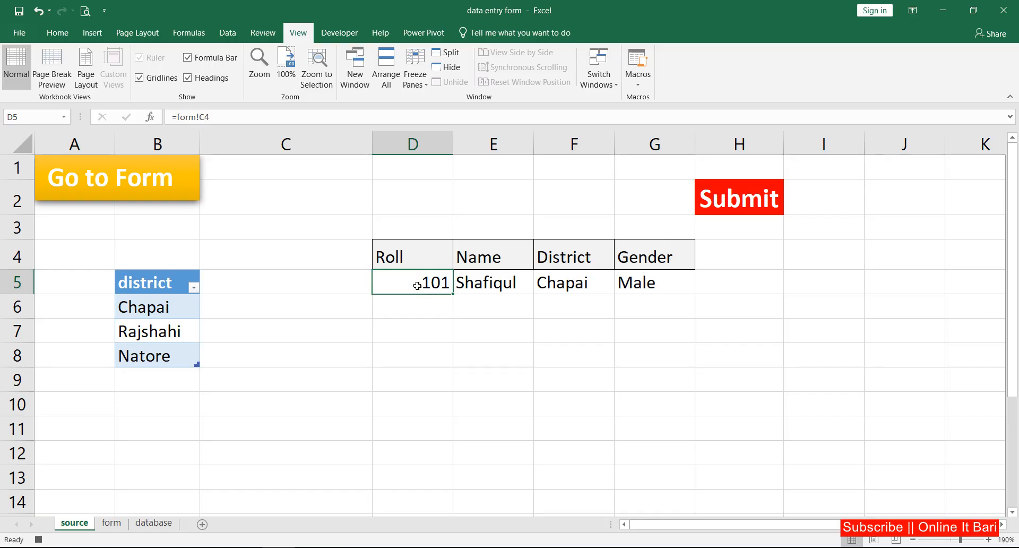
{"action": "key", "text": "shift+Right"}
{"action": "key", "text": "shift+Right"}
{"action": "key", "text": "shift+Right"}
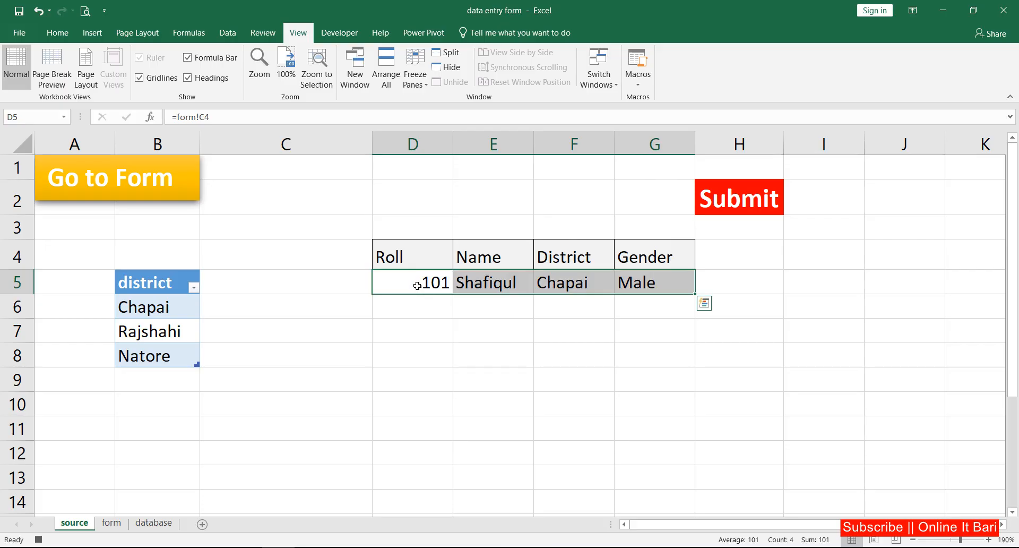
{"action": "key", "text": "ctrl+c"}
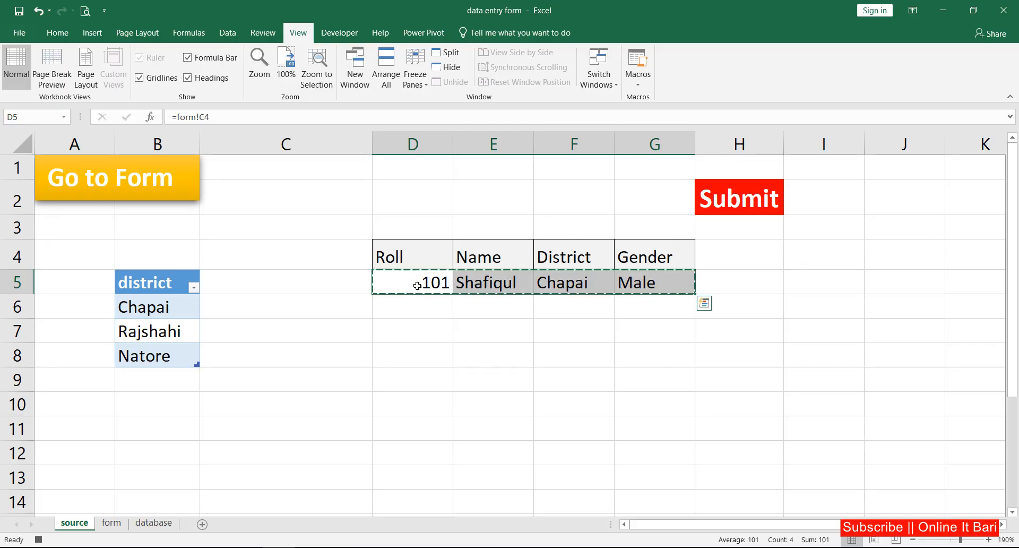
Step: Insert the copied cells at D4 in the database sheet's table, above the existing rows
{"action": "left_click", "coordinate": [114, 523]}
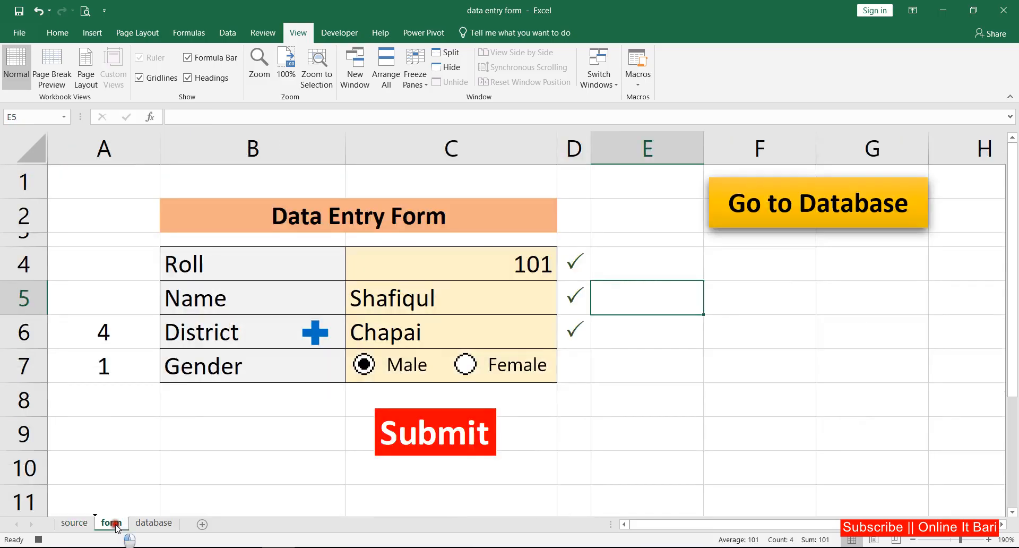
{"action": "left_click", "coordinate": [159, 522]}
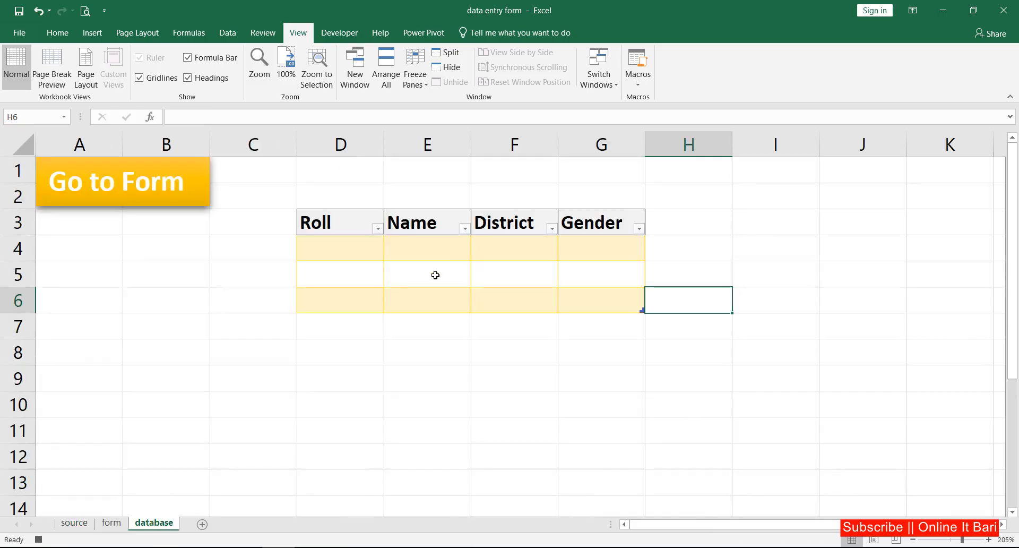
{"action": "left_click", "coordinate": [321, 251]}
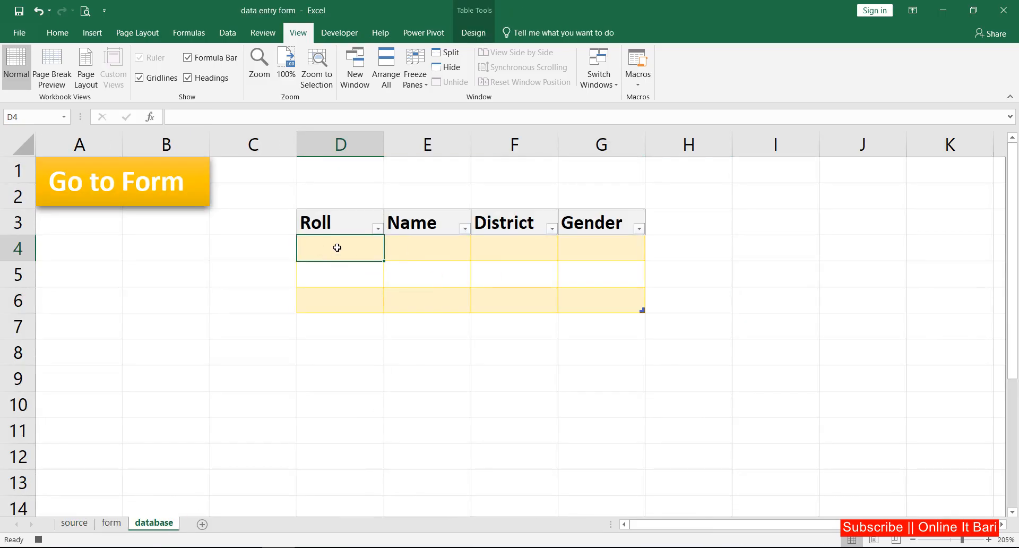
{"action": "left_click", "coordinate": [57, 32]}
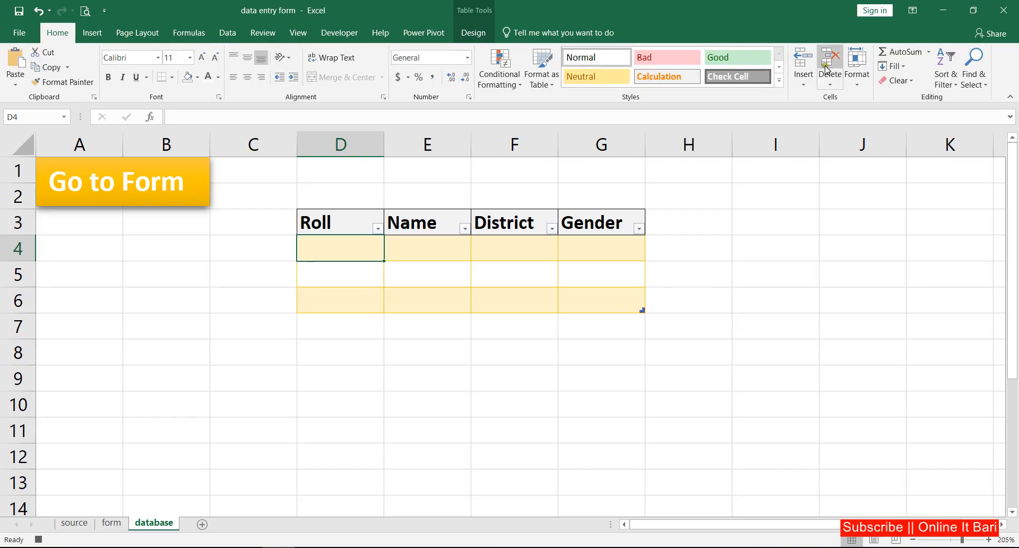
{"action": "left_click", "coordinate": [806, 85]}
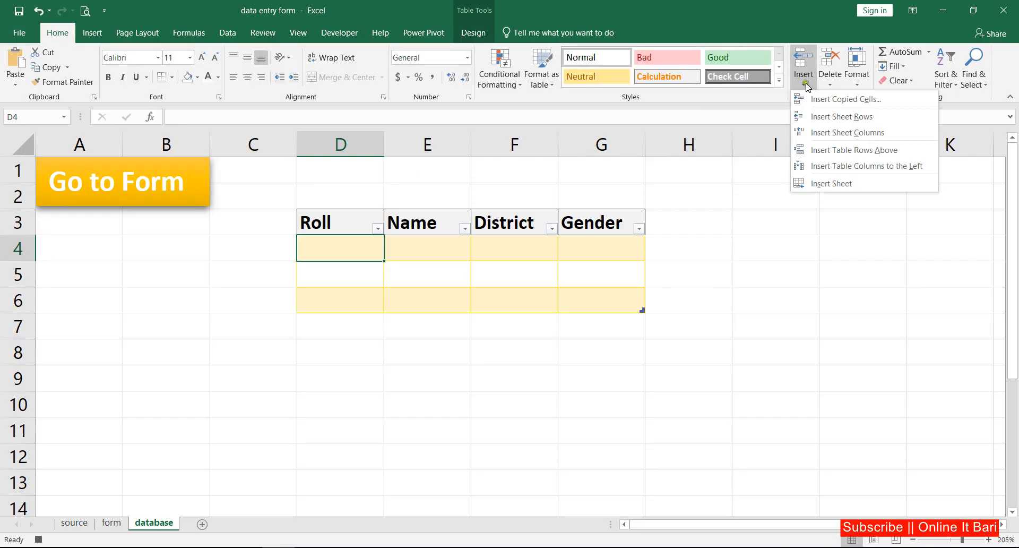
{"action": "left_click", "coordinate": [858, 103]}
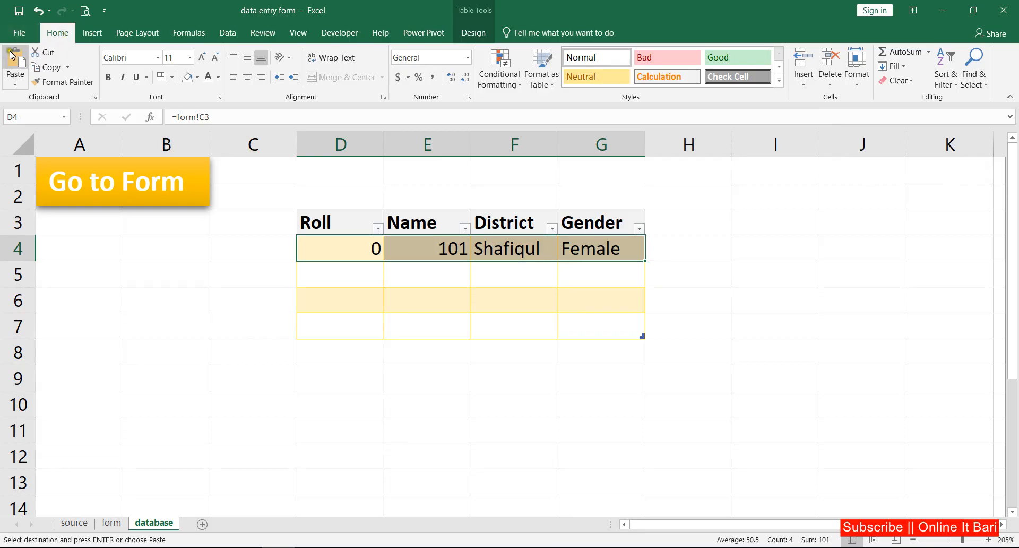
Step: Paste the copied record over D4:G4 as values only and select cell D4
{"action": "left_click", "coordinate": [16, 85]}
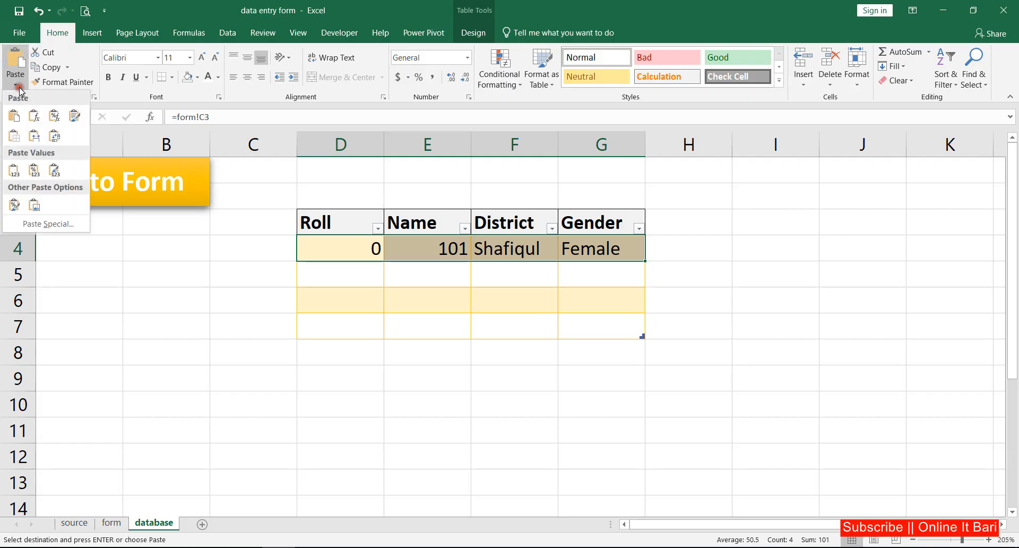
{"action": "left_click", "coordinate": [15, 170]}
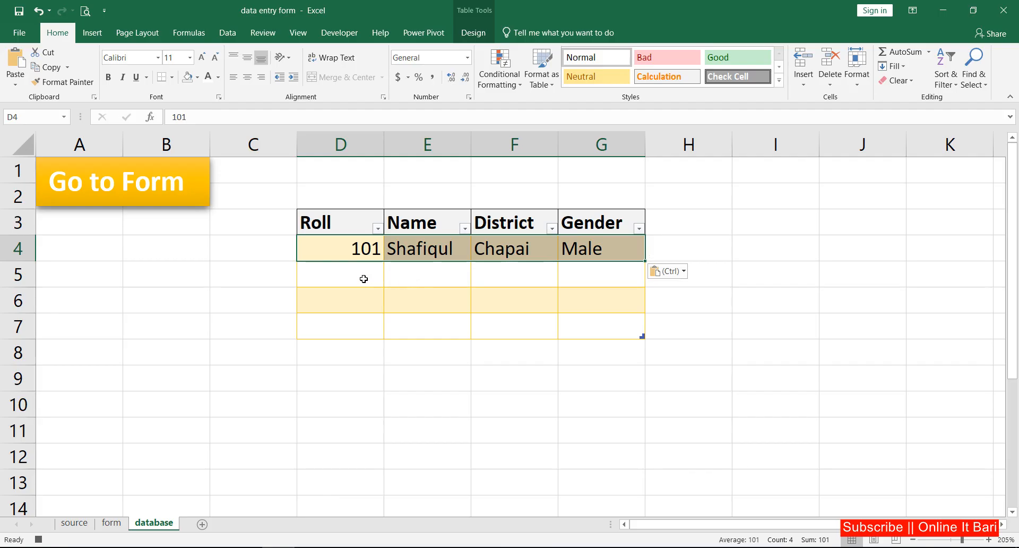
{"action": "left_click", "coordinate": [335, 243]}
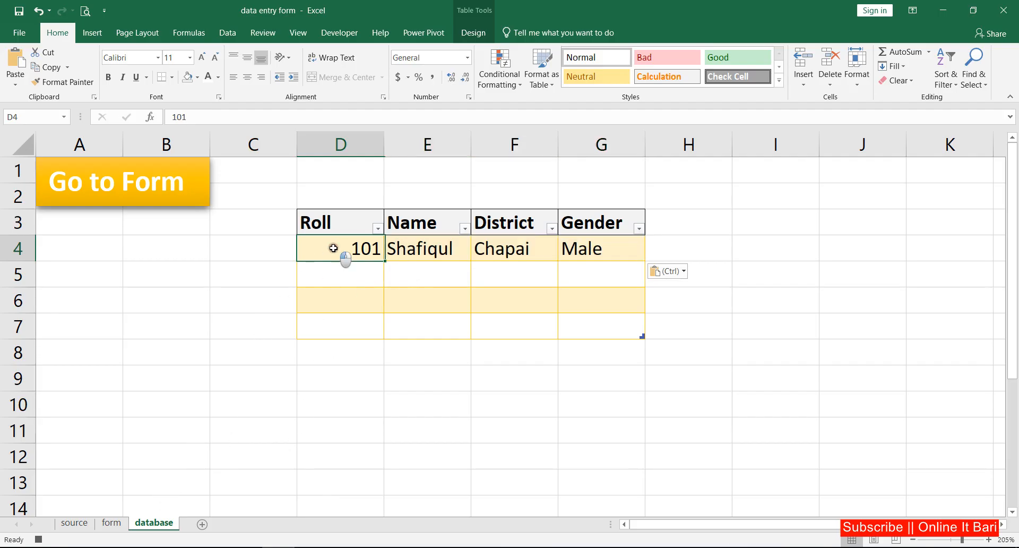
Step: Clear the roll, name and district entries in C4:C6 on the form sheet and select C4
{"action": "left_click", "coordinate": [112, 523]}
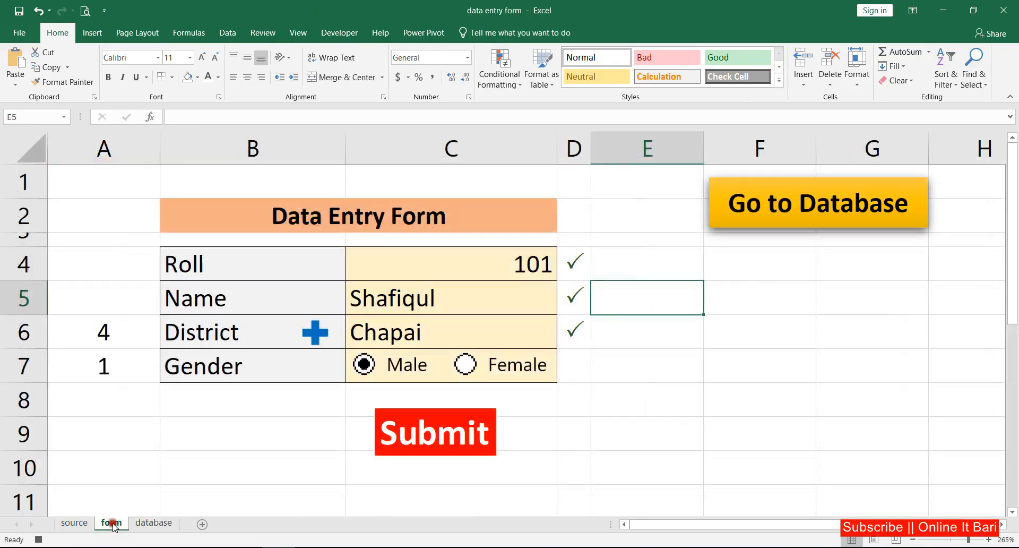
{"action": "left_click", "coordinate": [457, 259]}
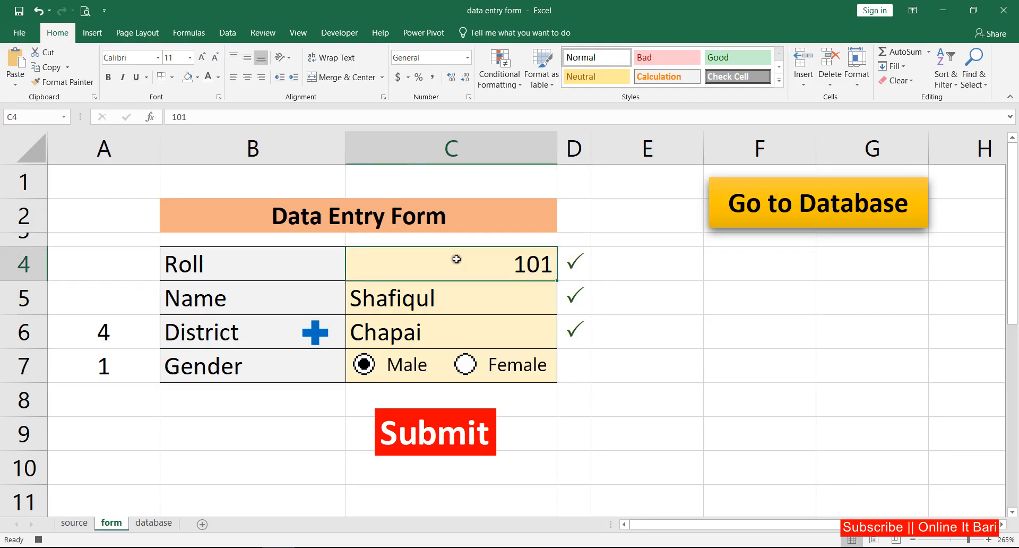
{"action": "left_click", "coordinate": [448, 298], "text": "ctrl"}
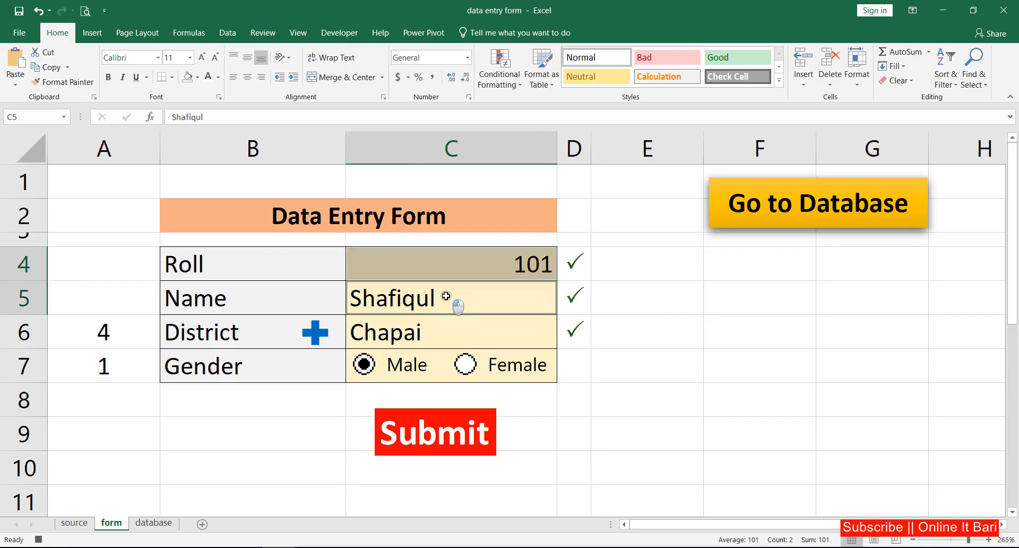
{"action": "left_click", "coordinate": [434, 333], "text": "ctrl"}
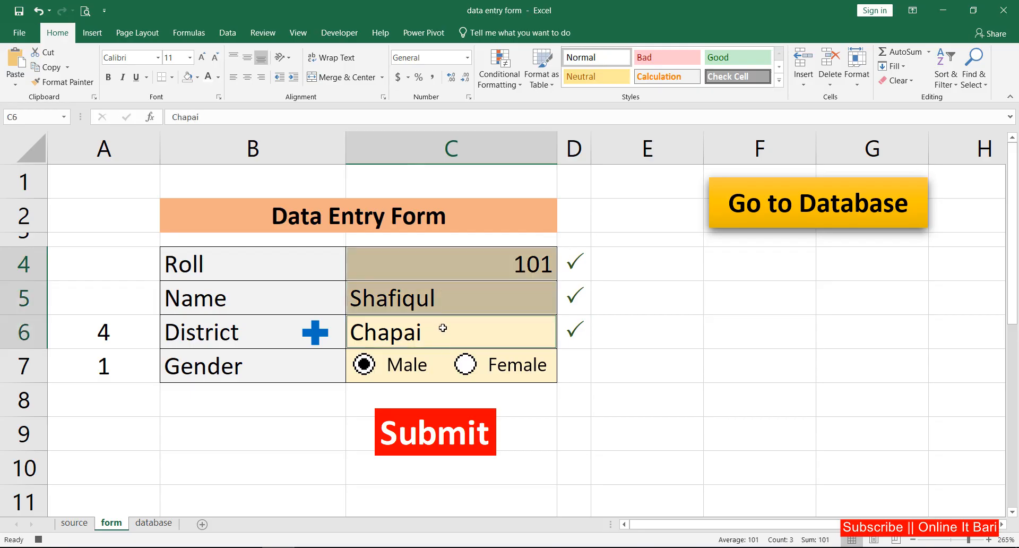
{"action": "key", "text": "Delete"}
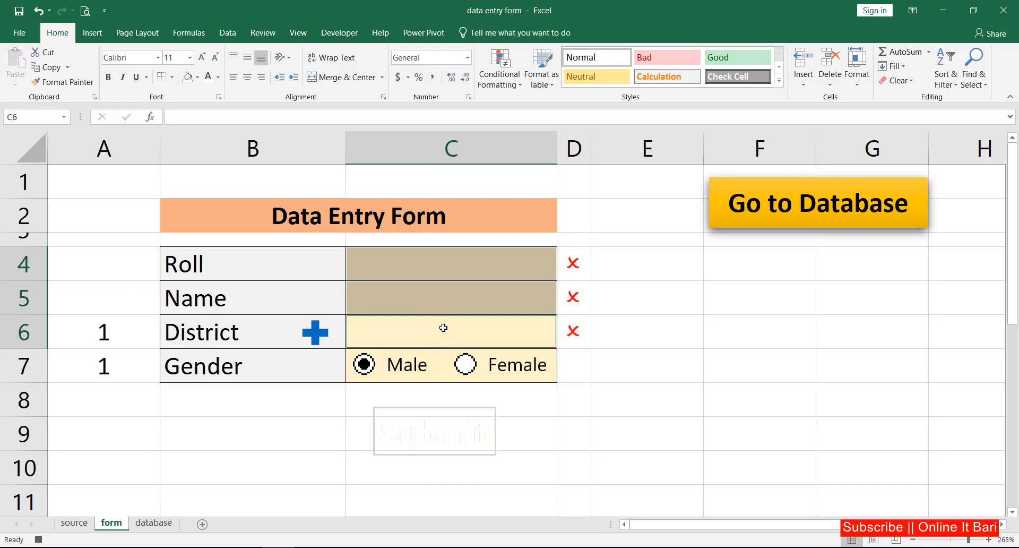
{"action": "left_click", "coordinate": [421, 259]}
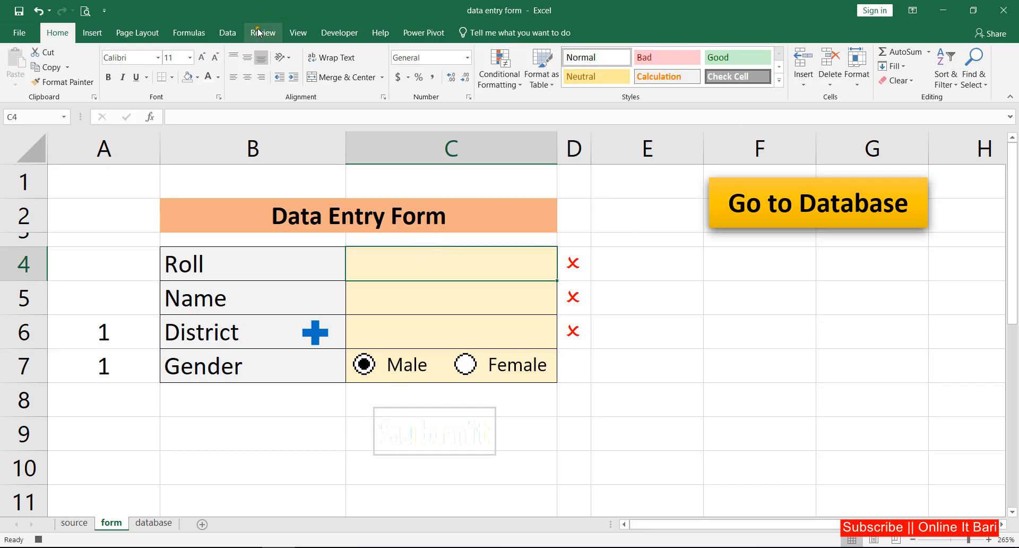
Step: Stop the macro recording and select cell E5 on the form sheet
{"action": "left_click", "coordinate": [298, 33]}
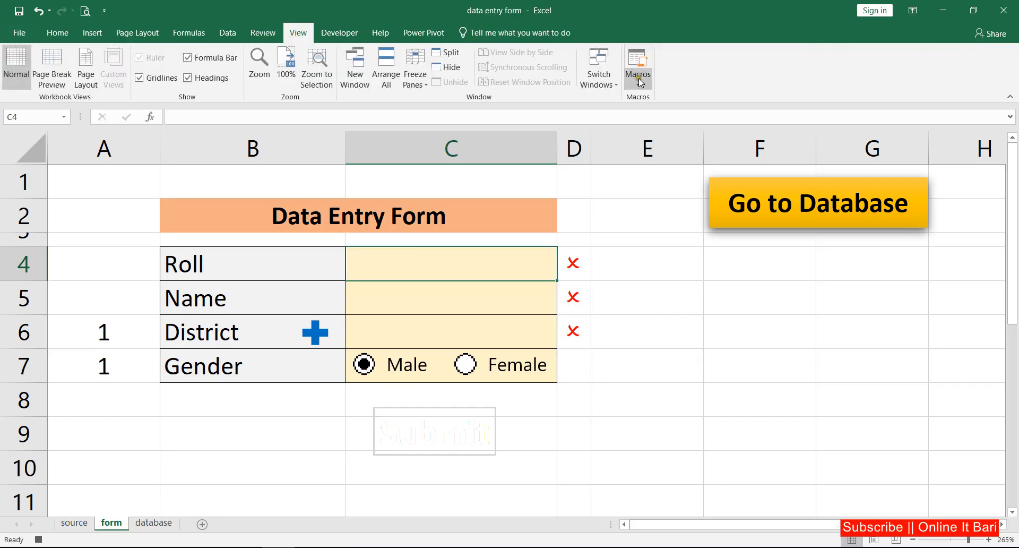
{"action": "left_click", "coordinate": [638, 78]}
{"action": "left_click", "coordinate": [674, 118]}
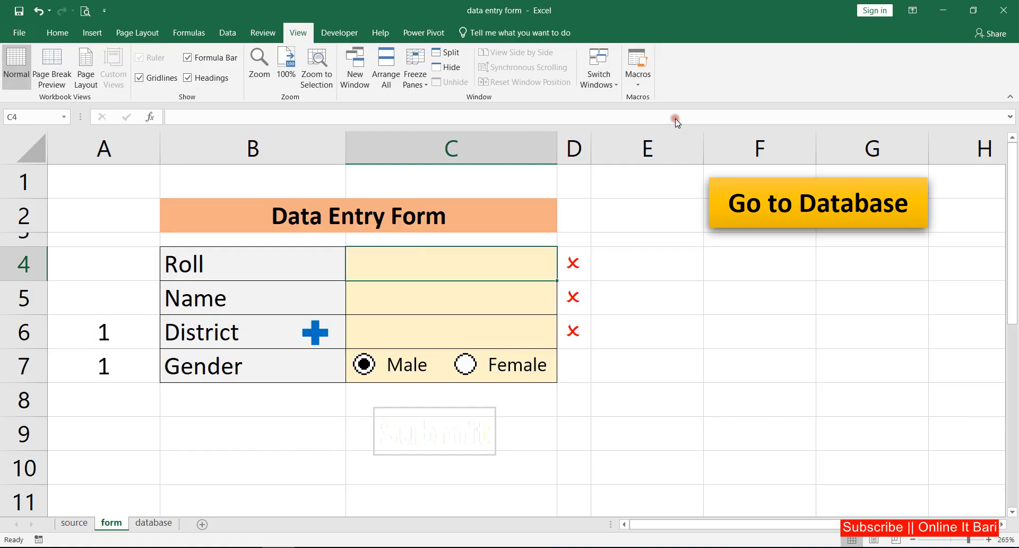
{"action": "left_click", "coordinate": [693, 297]}
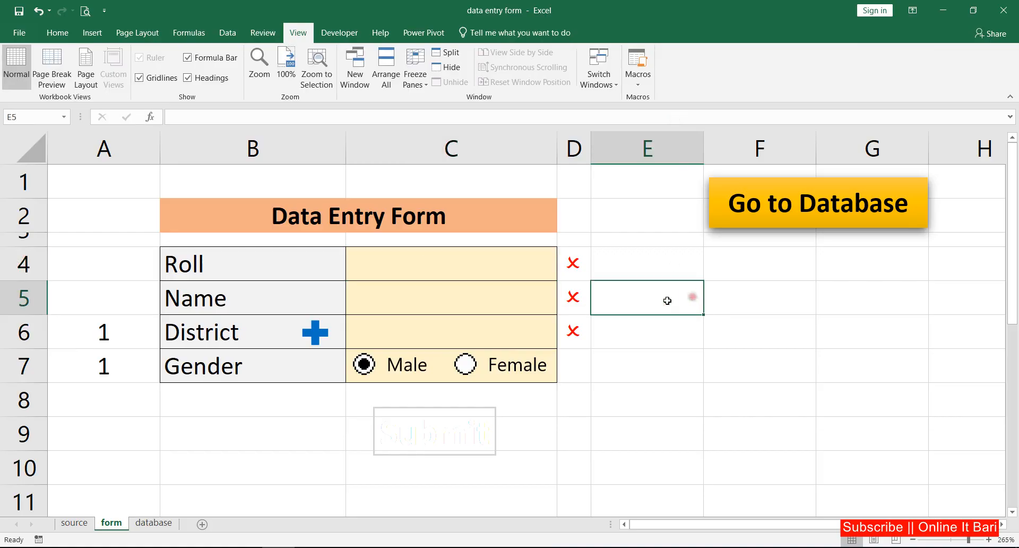
Step: Assign the demo macro to the linked Submit picture below the Gender row and deselect the picture
{"action": "right_click", "coordinate": [450, 417]}
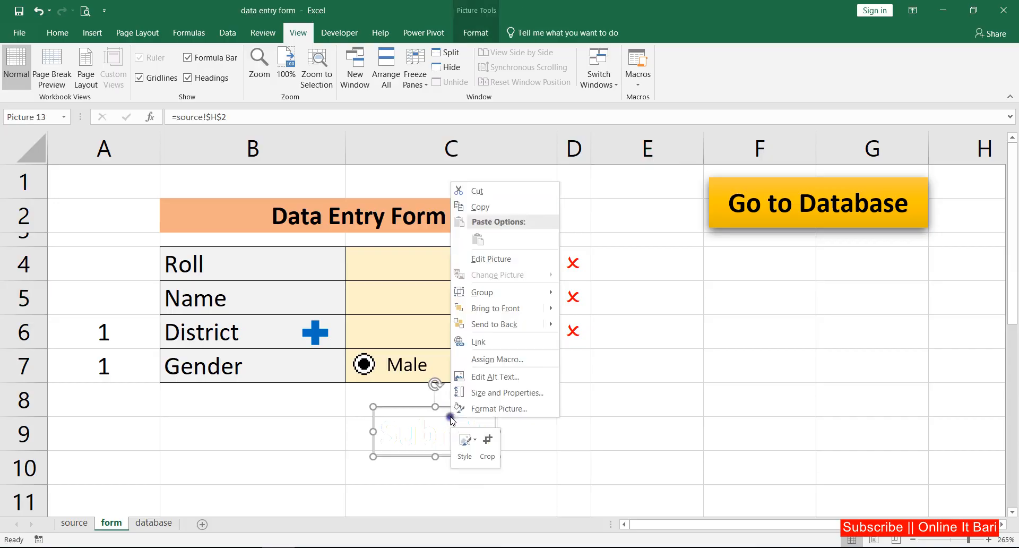
{"action": "right_click", "coordinate": [411, 409]}
{"action": "left_click", "coordinate": [400, 409]}
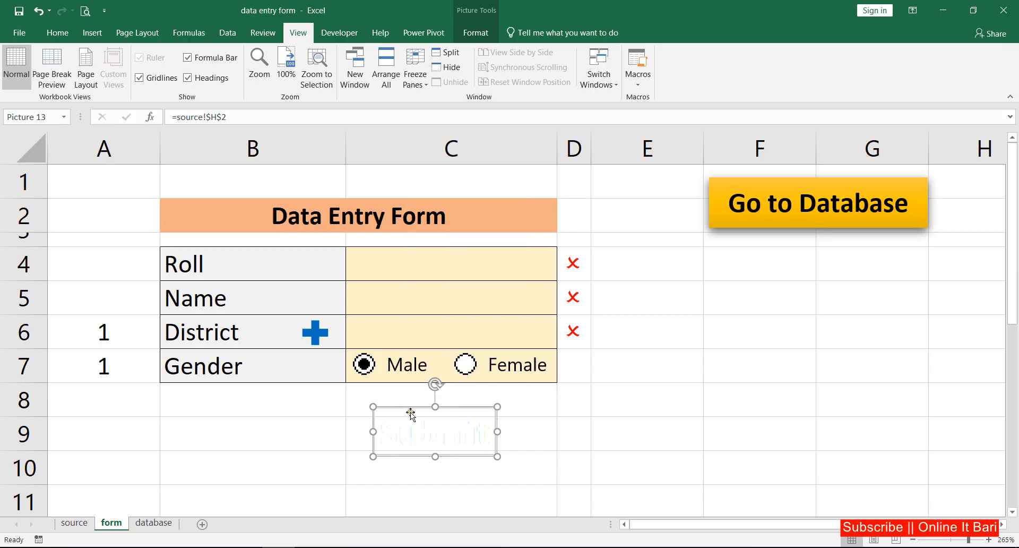
{"action": "right_click", "coordinate": [410, 413]}
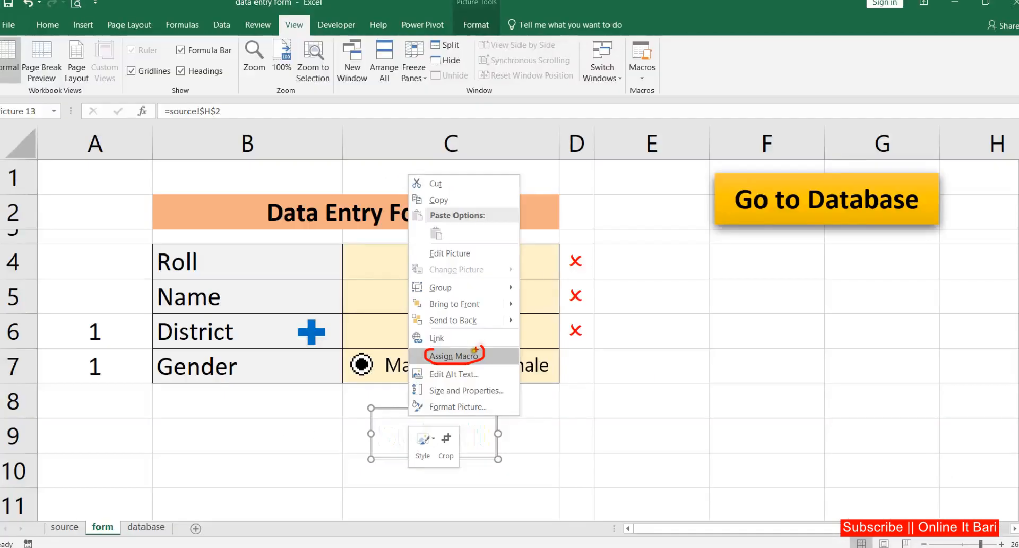
{"action": "right_click", "coordinate": [445, 420]}
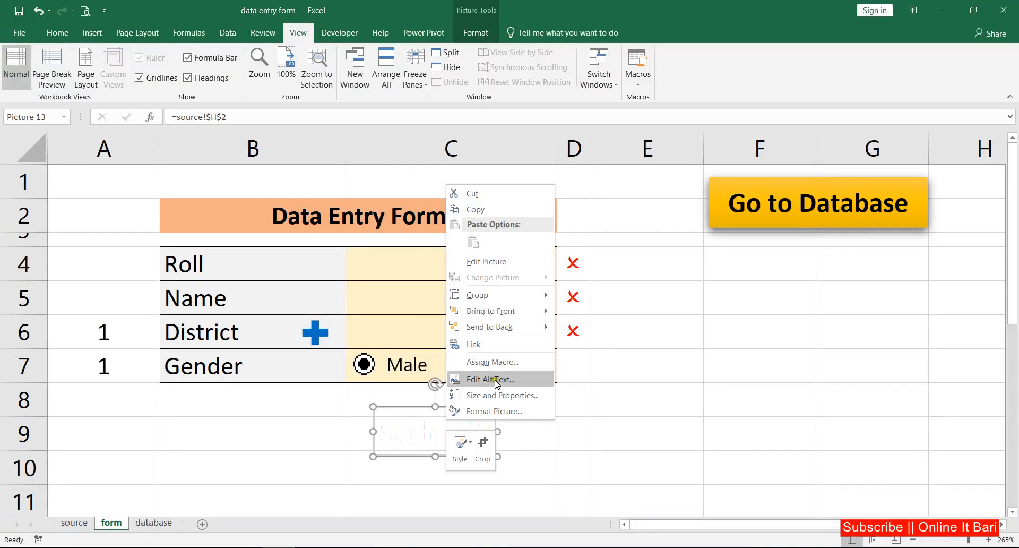
{"action": "left_click", "coordinate": [492, 361]}
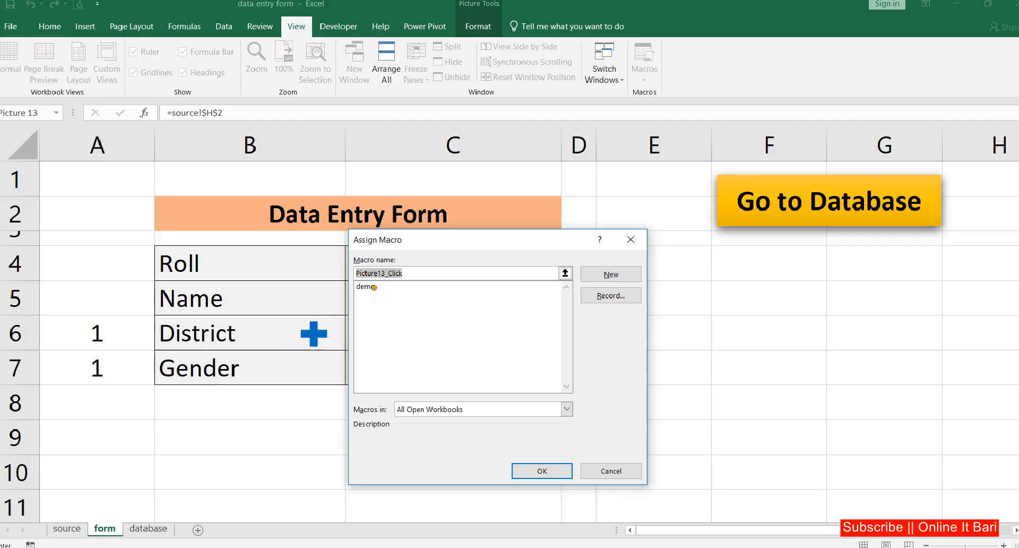
{"action": "left_click", "coordinate": [374, 285]}
{"action": "left_click", "coordinate": [547, 466]}
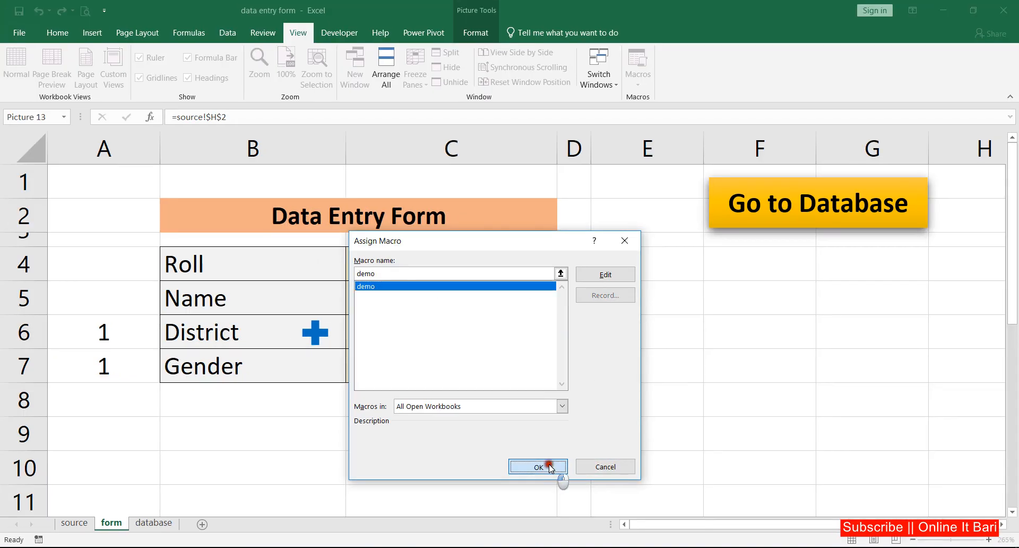
{"action": "left_click", "coordinate": [637, 401]}
Step: Fill the form with roll 101, the person's name in C5 and Chapai as the district
{"action": "left_click", "coordinate": [448, 265]}
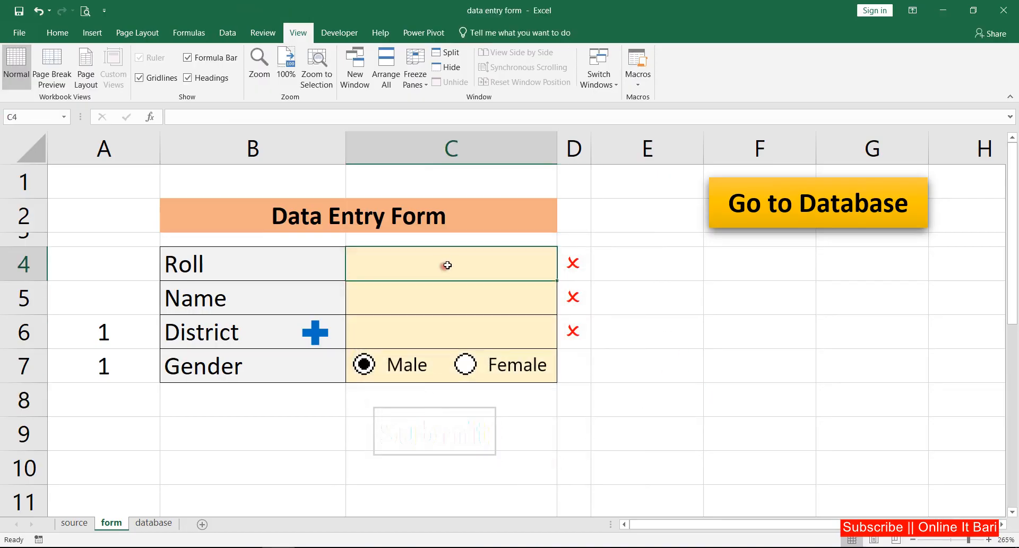
{"action": "type", "text": "101"}
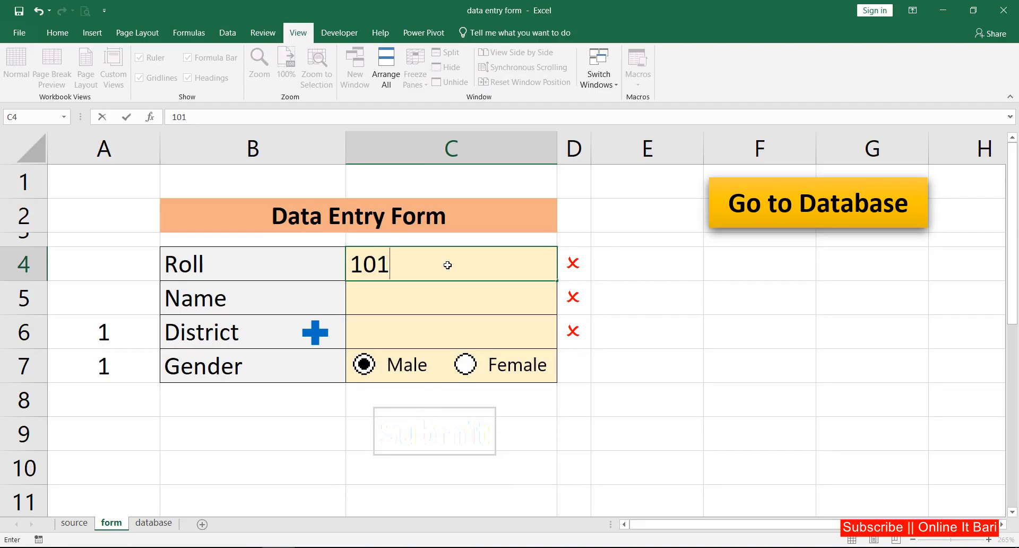
{"action": "key", "text": "Return"}
{"action": "type", "text": "shafiq"}
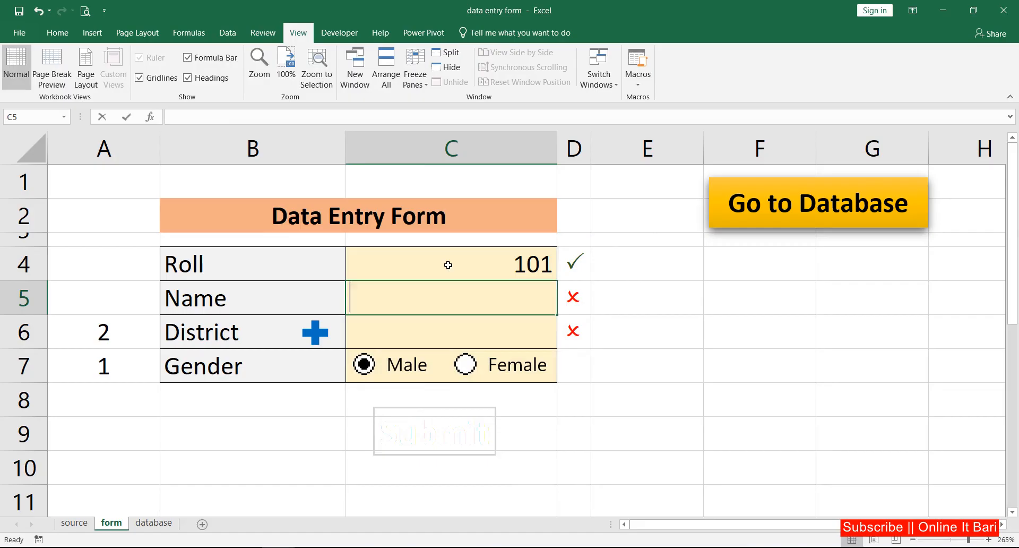
{"action": "type", "text": "u"}
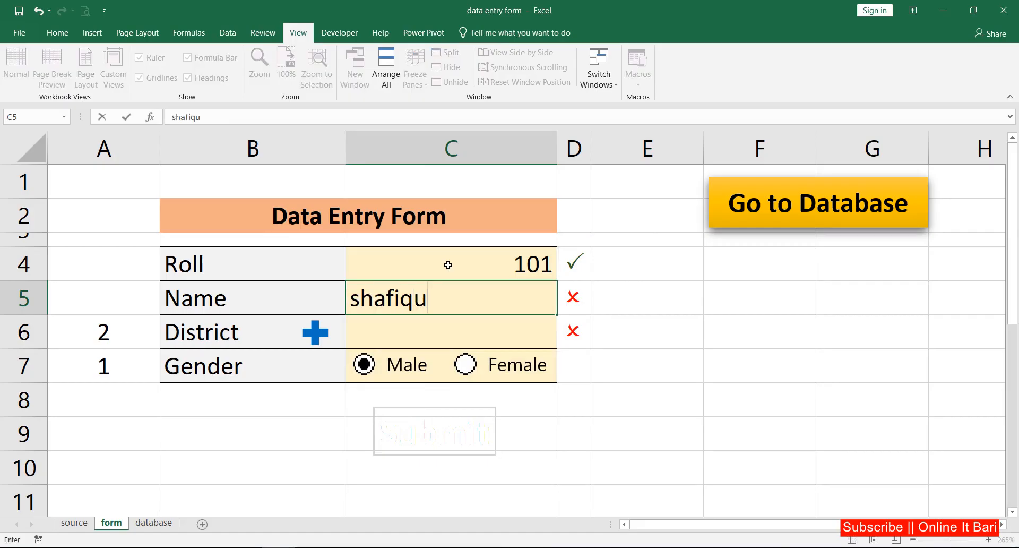
{"action": "type", "text": "l"}
{"action": "key", "text": "Return"}
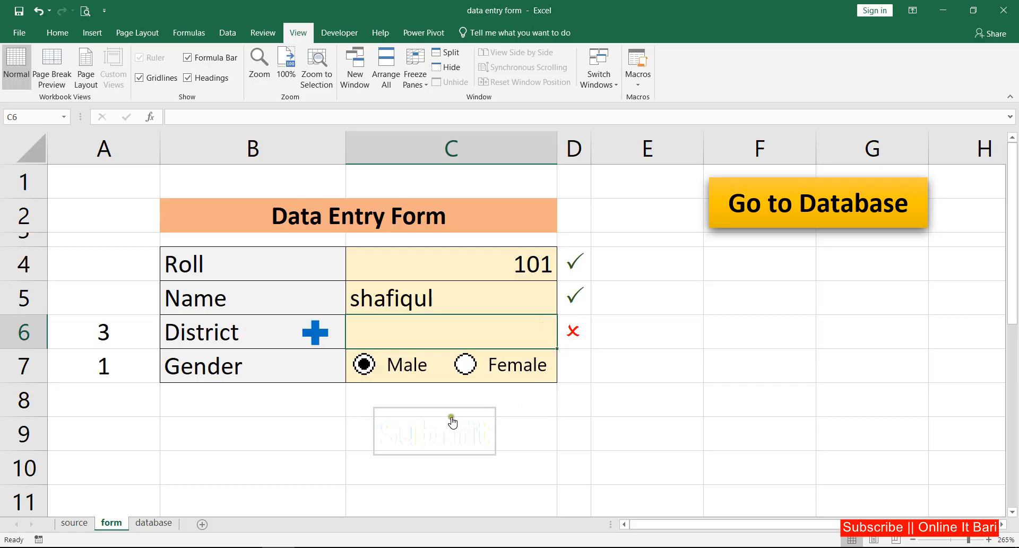
{"action": "left_click", "coordinate": [561, 342]}
{"action": "left_click", "coordinate": [410, 369]}
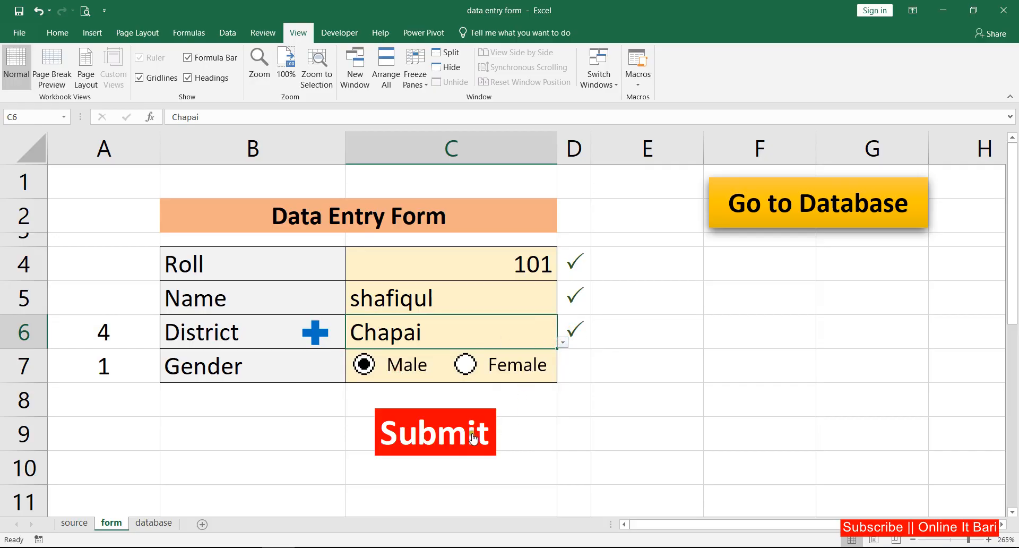
Step: Submit the roll 101 record with the Submit picture and check it on the database sheet
{"action": "left_click", "coordinate": [598, 391]}
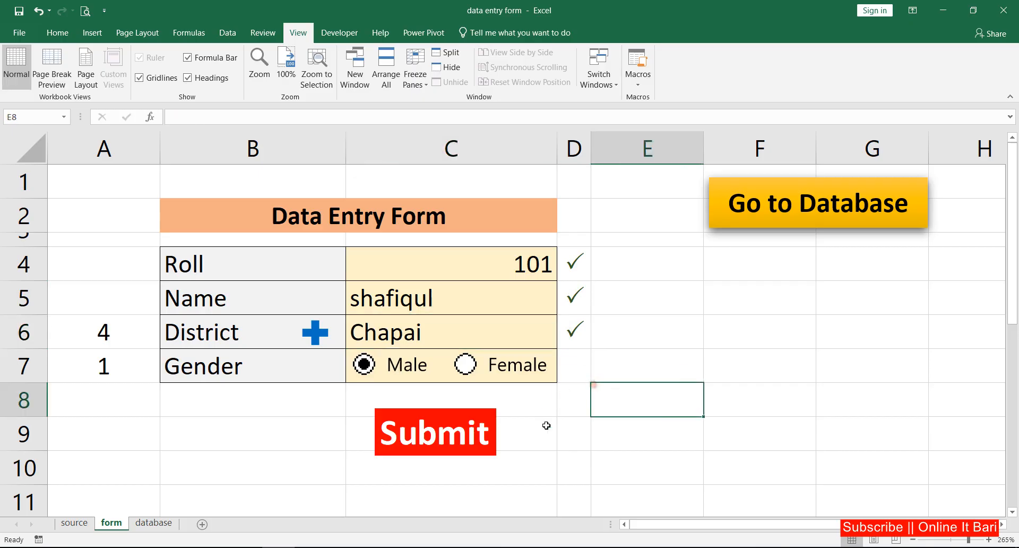
{"action": "left_click", "coordinate": [430, 432]}
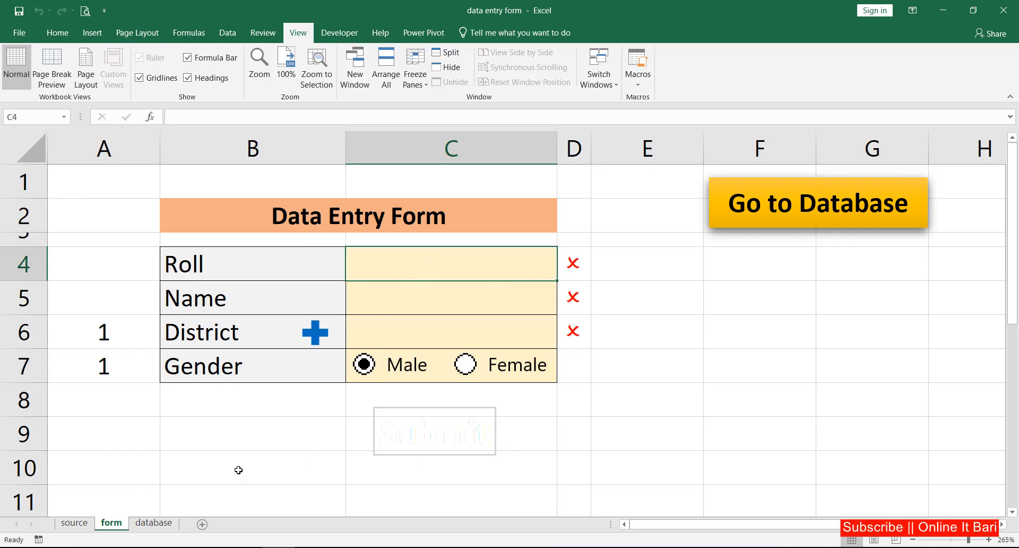
{"action": "left_click", "coordinate": [154, 522]}
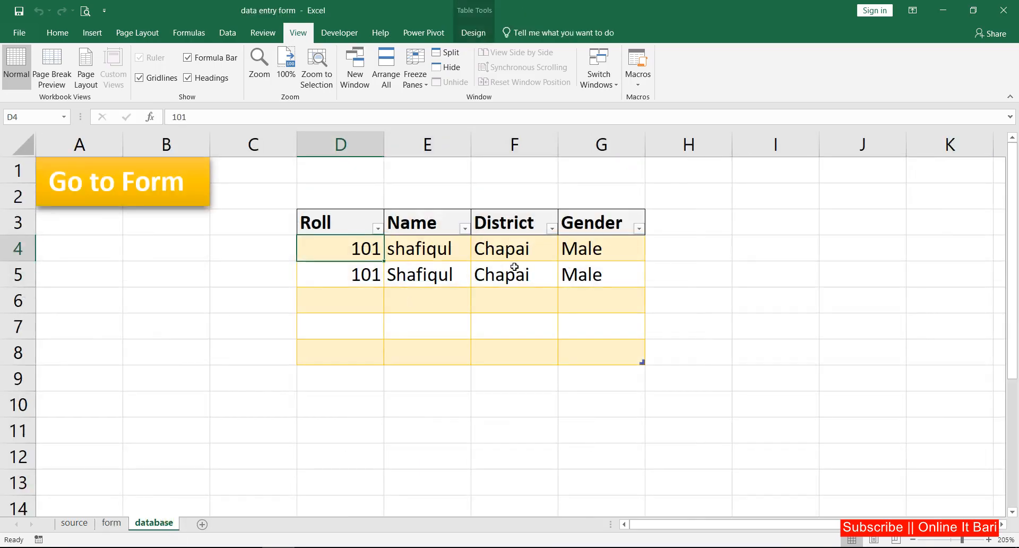
Step: Return to the form sheet and enter roll 102, the second person's name and the district Rajshahi
{"action": "left_click", "coordinate": [111, 523]}
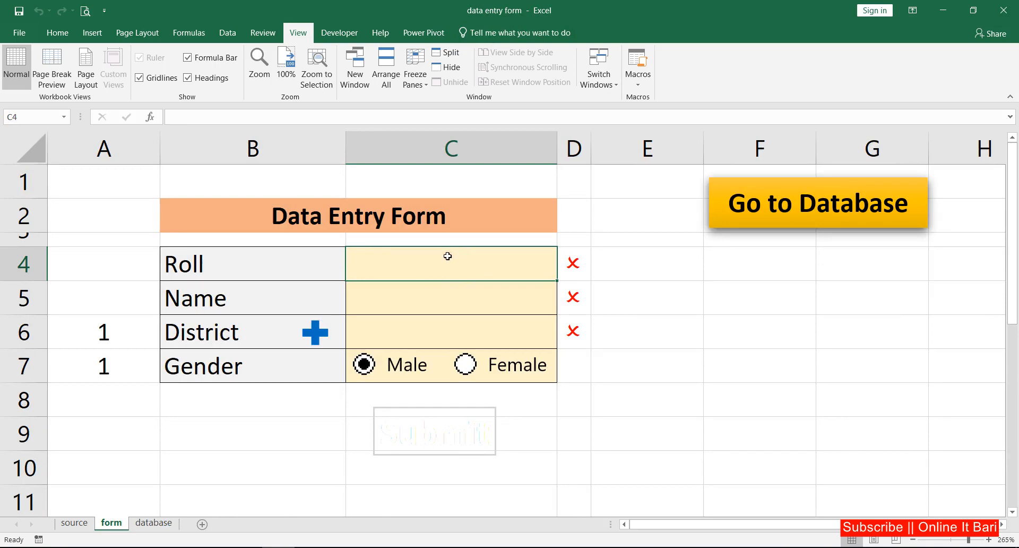
{"action": "type", "text": "102"}
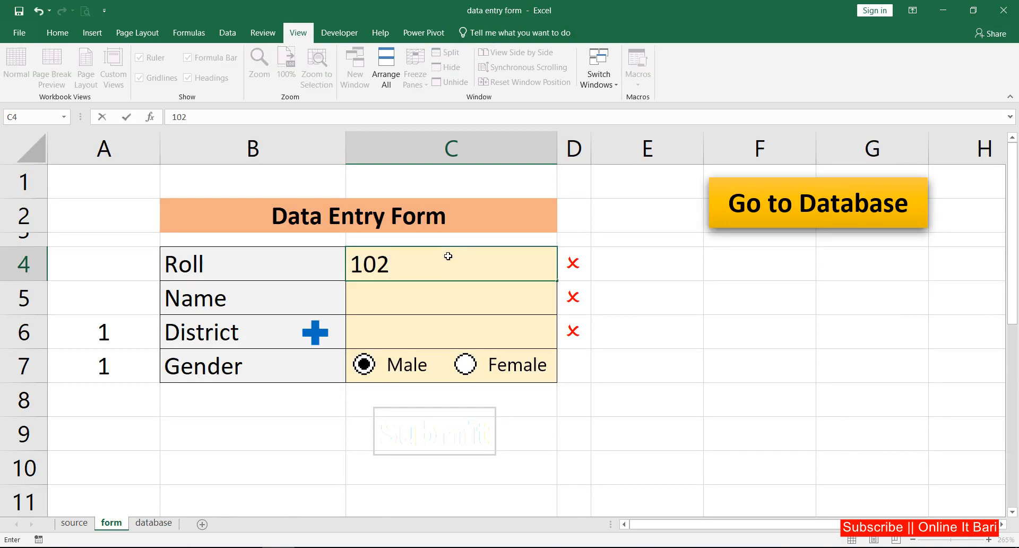
{"action": "key", "text": "Return"}
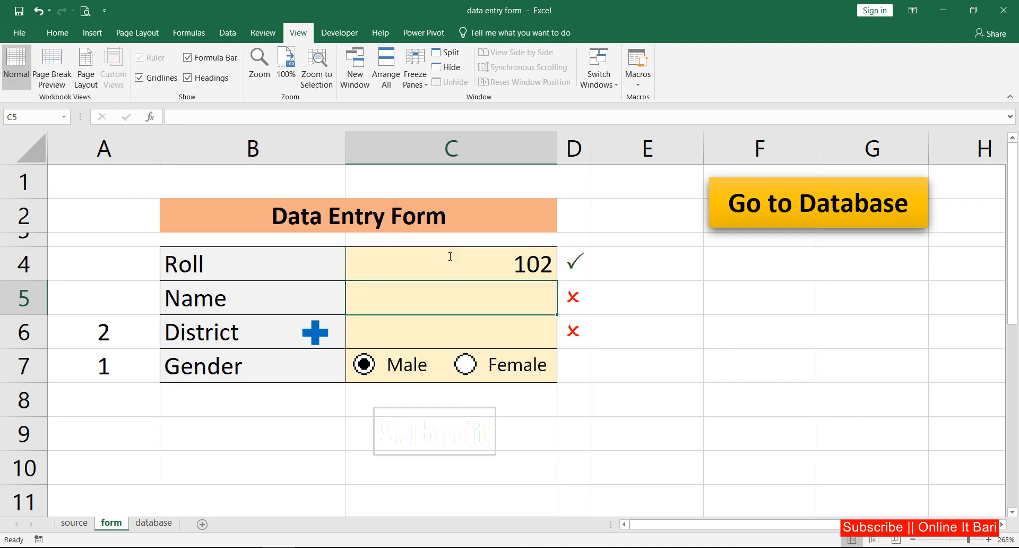
{"action": "type", "text": "alam"}
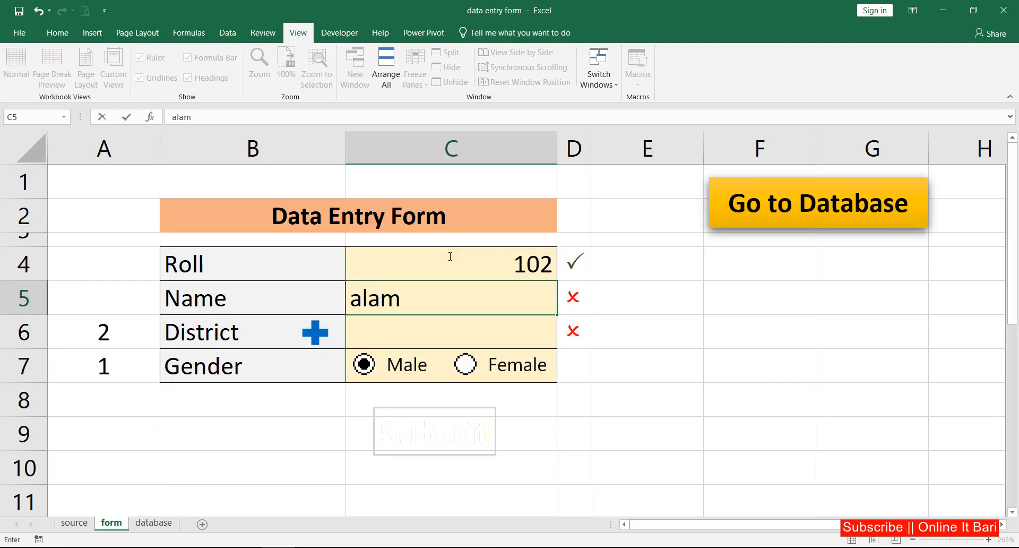
{"action": "key", "text": "Return"}
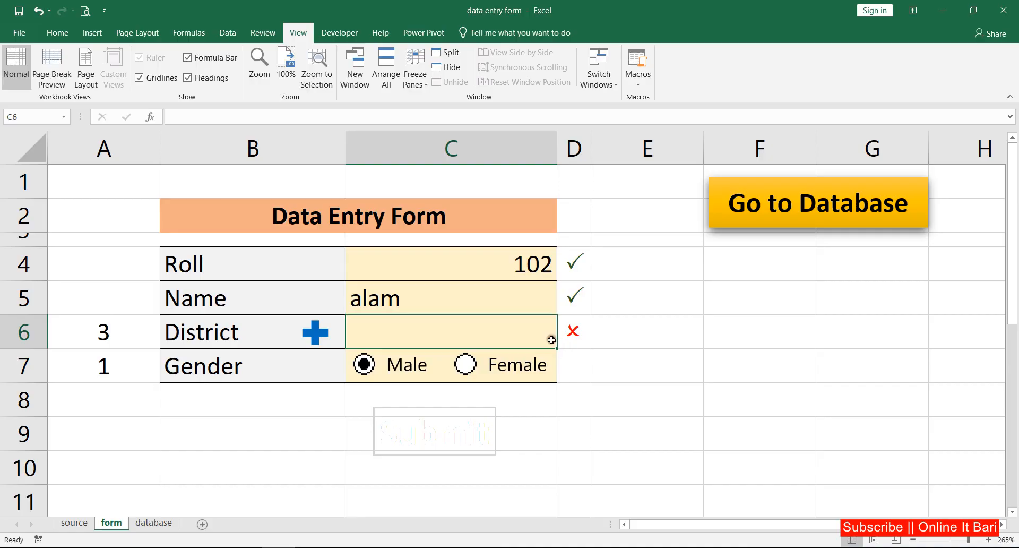
{"action": "left_click", "coordinate": [562, 342]}
{"action": "left_click", "coordinate": [419, 383]}
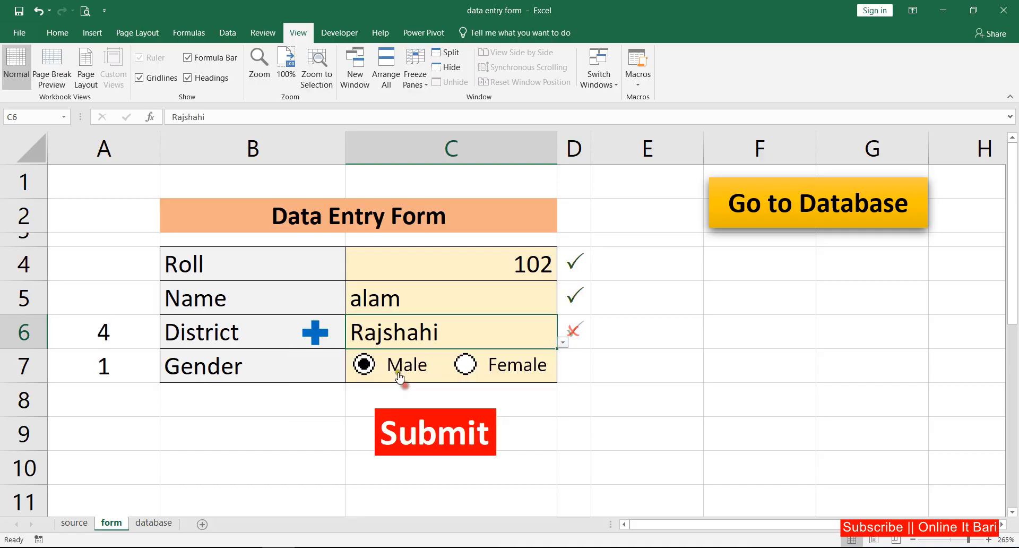
Step: Submit the roll 102 record and check the new row on the database sheet
{"action": "left_click", "coordinate": [423, 432]}
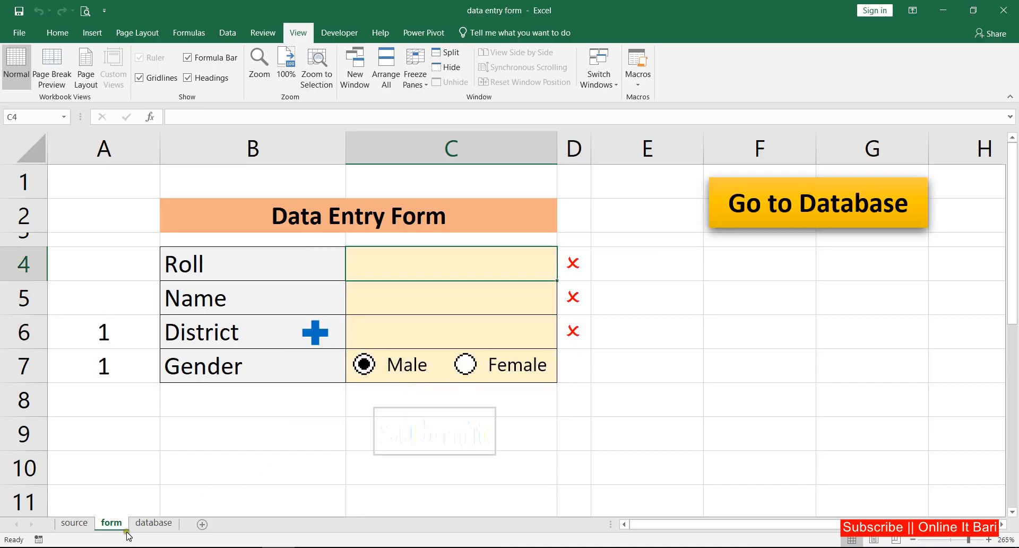
{"action": "left_click", "coordinate": [74, 523]}
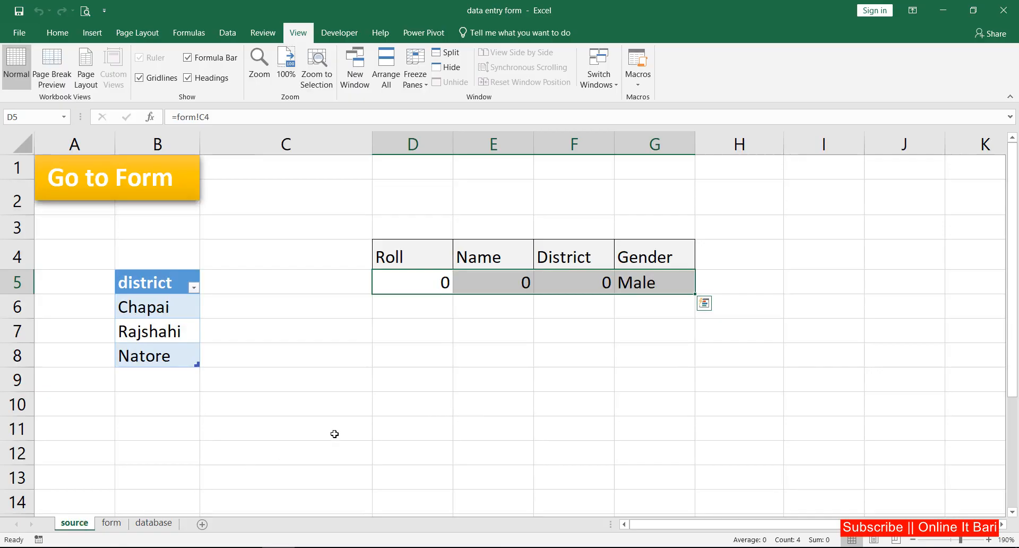
{"action": "left_click", "coordinate": [154, 523]}
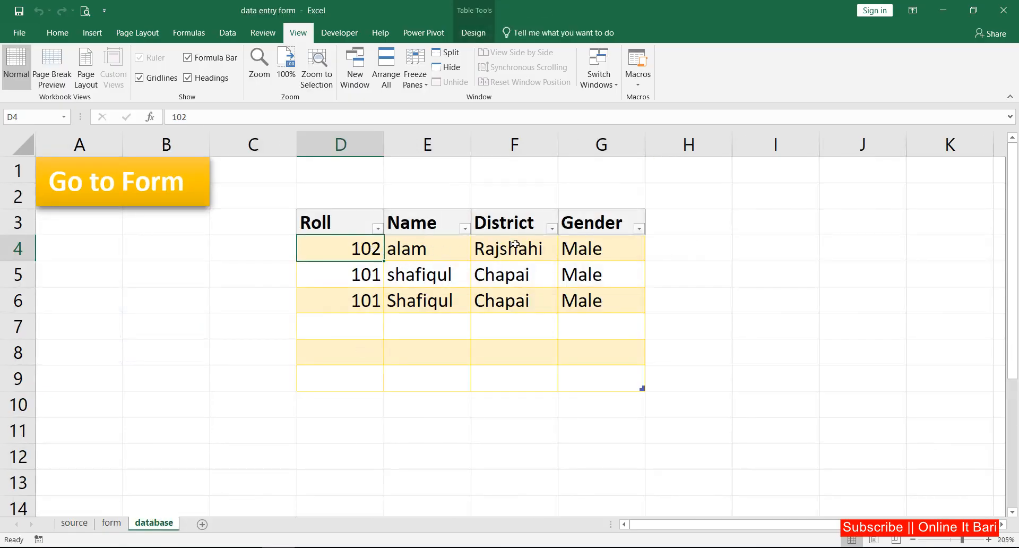
Step: Go back to the form sheet and fill in roll 103, the third person's name and the district Chapai
{"action": "left_click", "coordinate": [111, 523]}
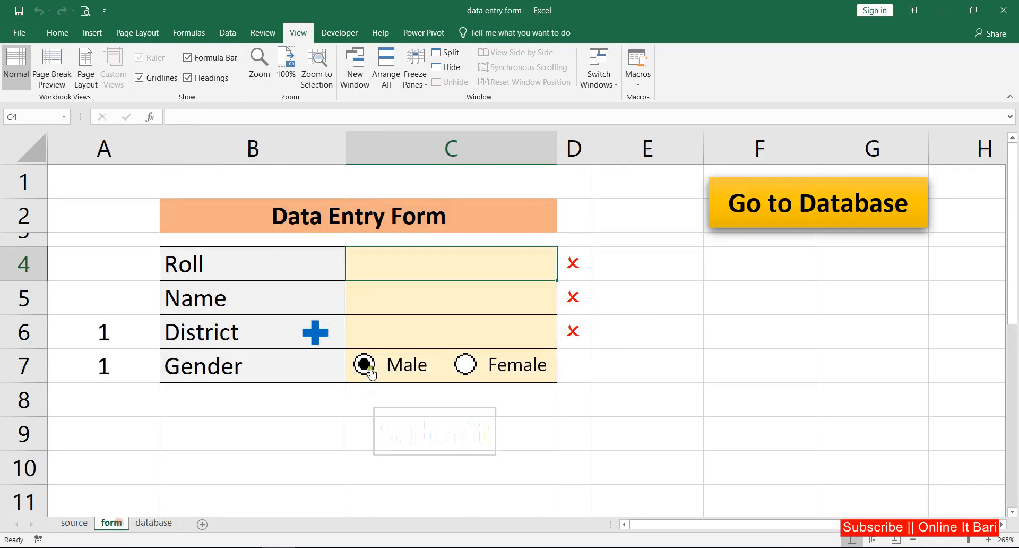
{"action": "type", "text": "103"}
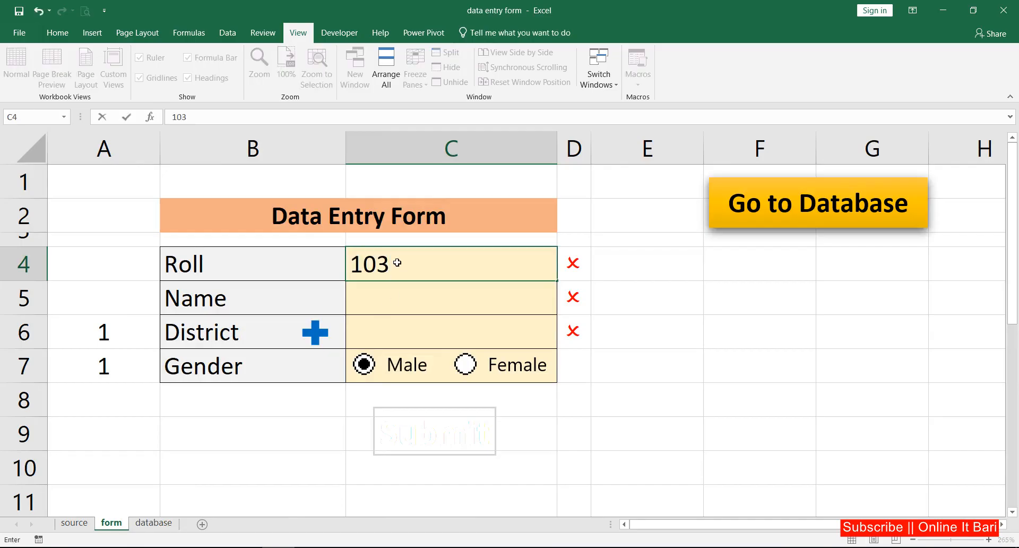
{"action": "key", "text": "Return"}
{"action": "type", "text": "Muyaj"}
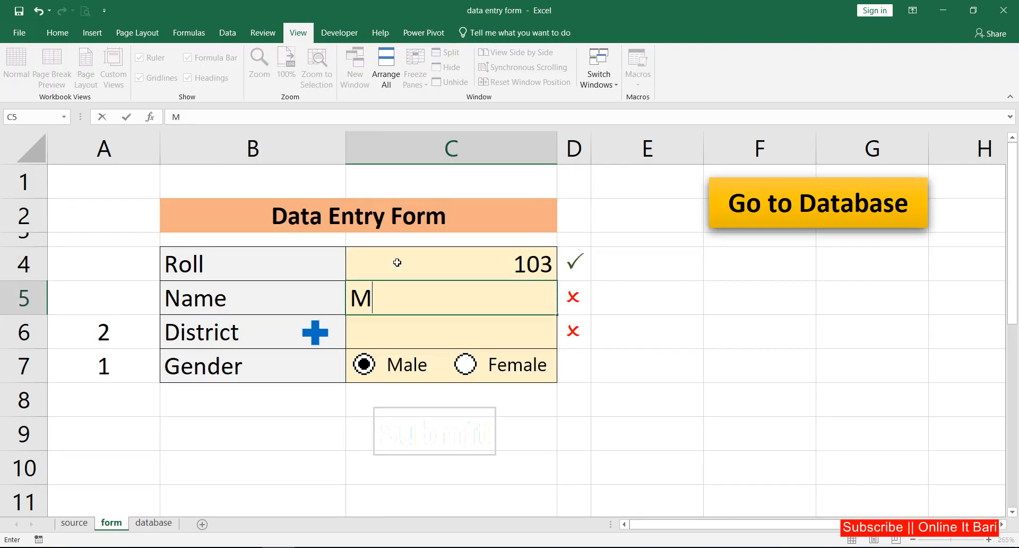
{"action": "left_click", "coordinate": [454, 342]}
{"action": "left_click", "coordinate": [561, 343]}
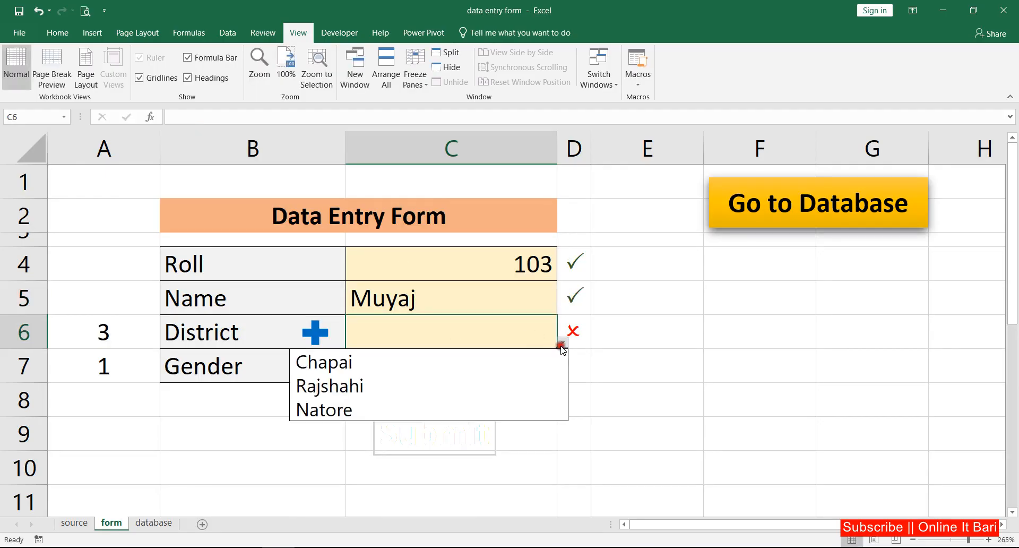
{"action": "left_click", "coordinate": [381, 361]}
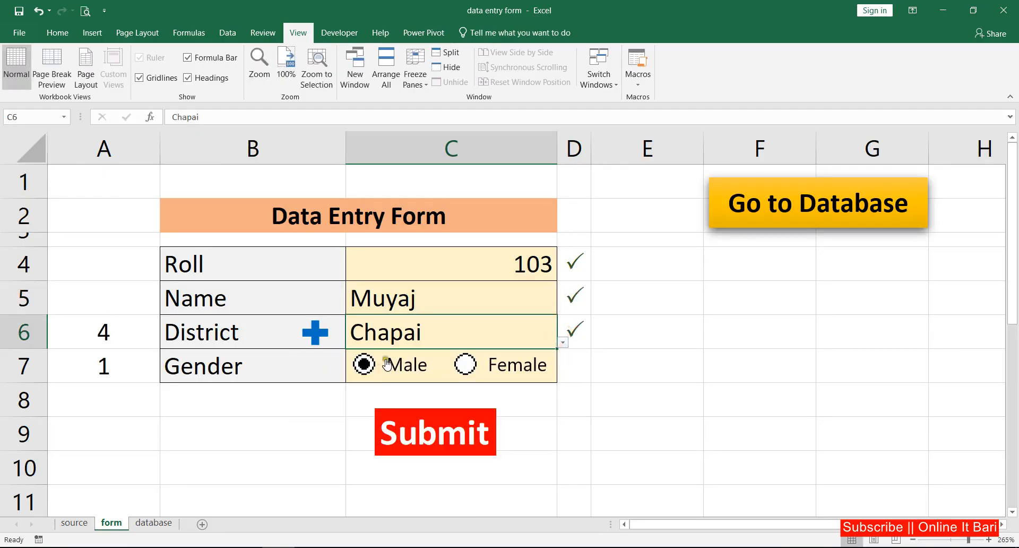
Step: Submit the roll 103 record, check it on the database sheet and return to the form sheet
{"action": "left_click", "coordinate": [423, 426]}
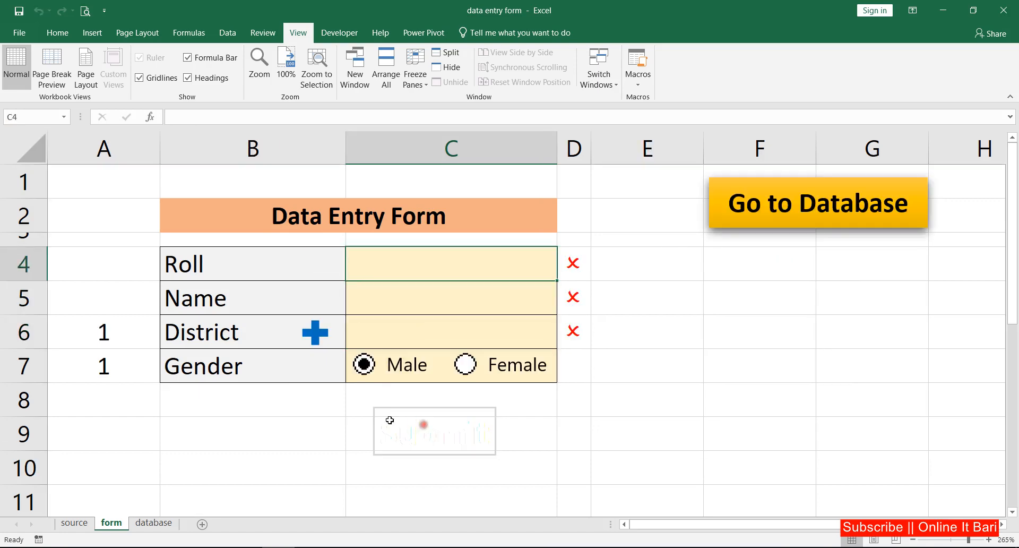
{"action": "left_click", "coordinate": [157, 522]}
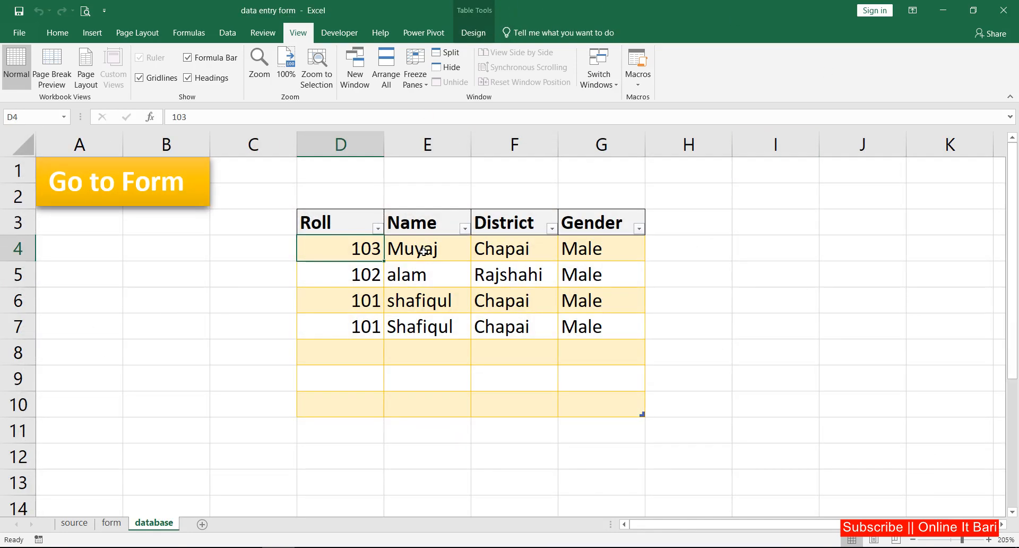
{"action": "left_click", "coordinate": [111, 523]}
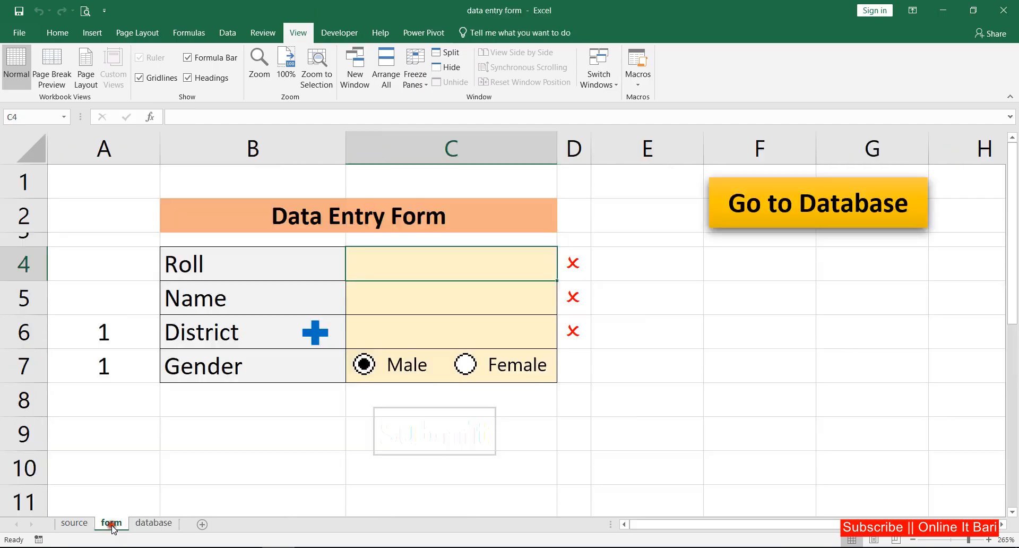
Step: Enter roll 104 in C4 and select its status mark in D4 to test the indicator
{"action": "left_click", "coordinate": [663, 263]}
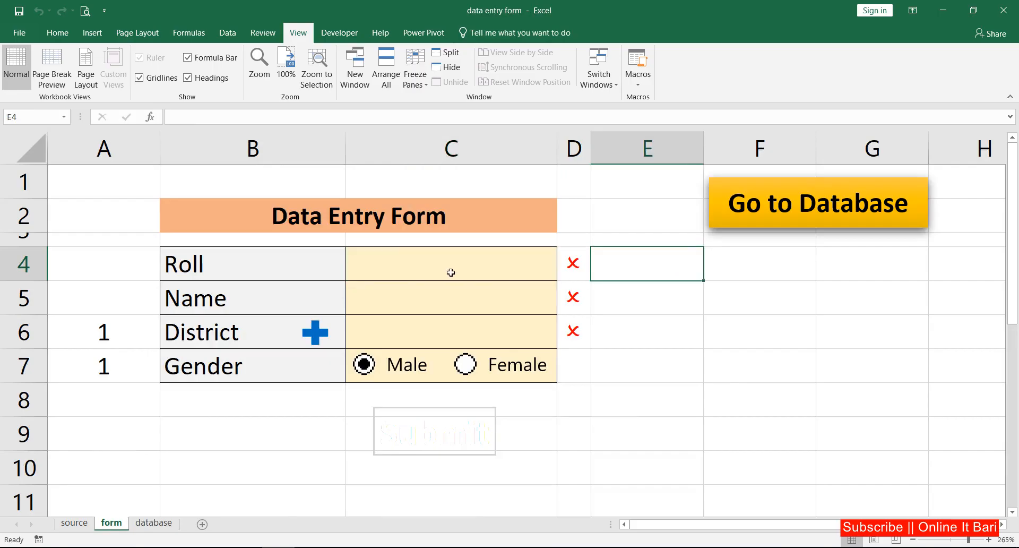
{"action": "left_click", "coordinate": [405, 260]}
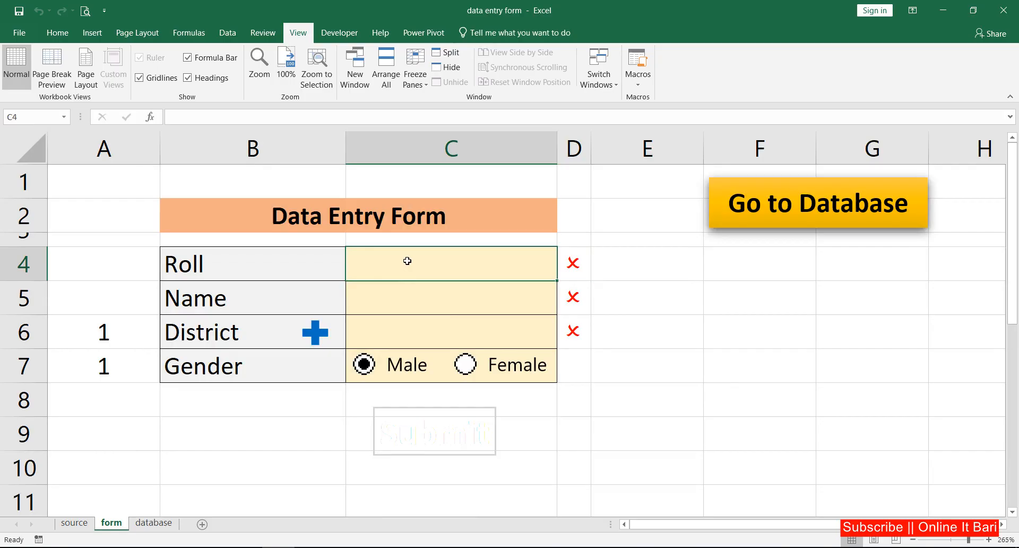
{"action": "type", "text": "101"}
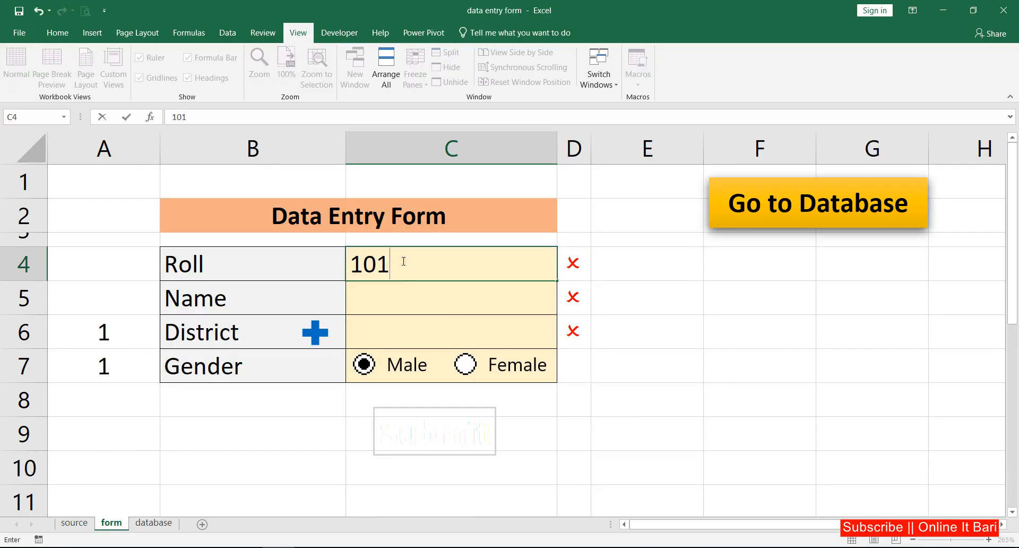
{"action": "key", "text": "BackSpace"}
{"action": "type", "text": "4"}
{"action": "key", "text": "Return"}
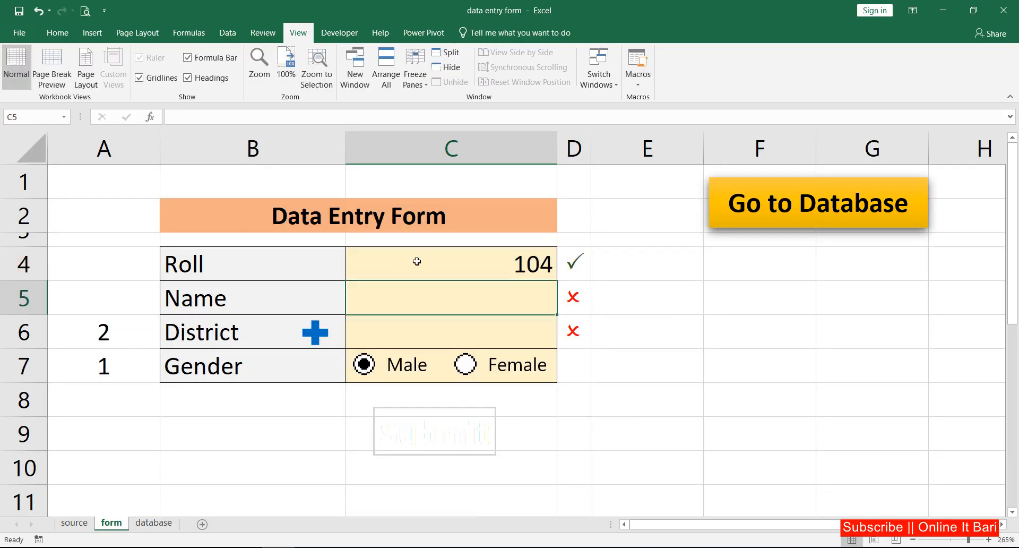
{"action": "left_click", "coordinate": [569, 261]}
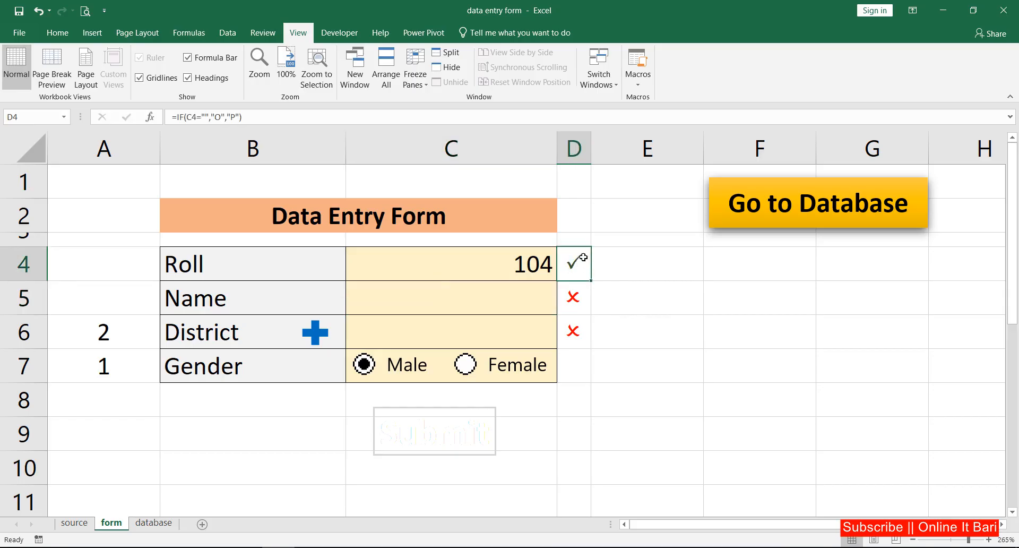
Step: Clear the roll entry from C4 on the form sheet
{"action": "left_click", "coordinate": [549, 265]}
{"action": "key", "text": "BackSpace"}
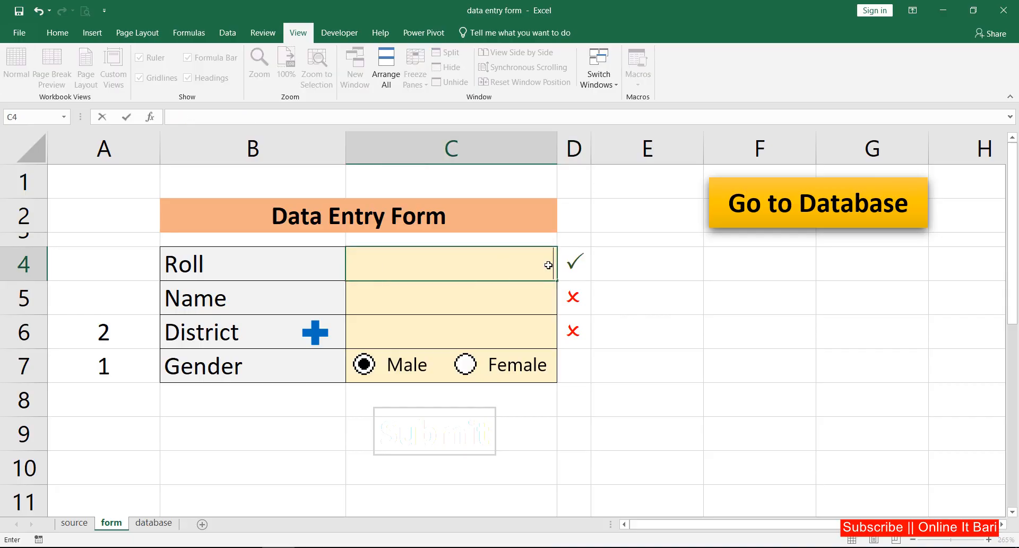
{"action": "left_click", "coordinate": [653, 308]}
{"action": "left_click", "coordinate": [542, 267]}
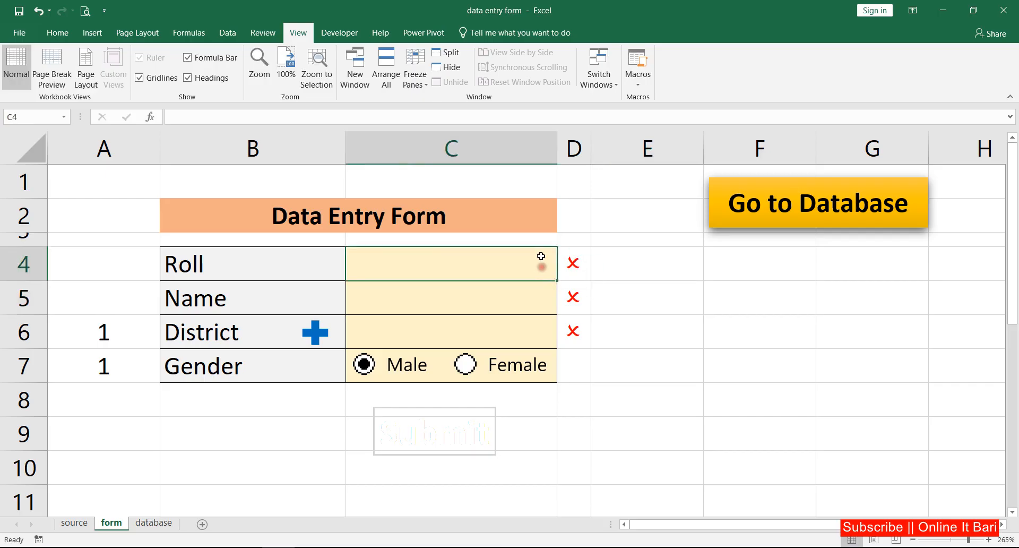
Step: Clear the status formulas from D4:D7 on the form sheet and set those cells' font to Calibri
{"action": "left_click", "coordinate": [565, 264]}
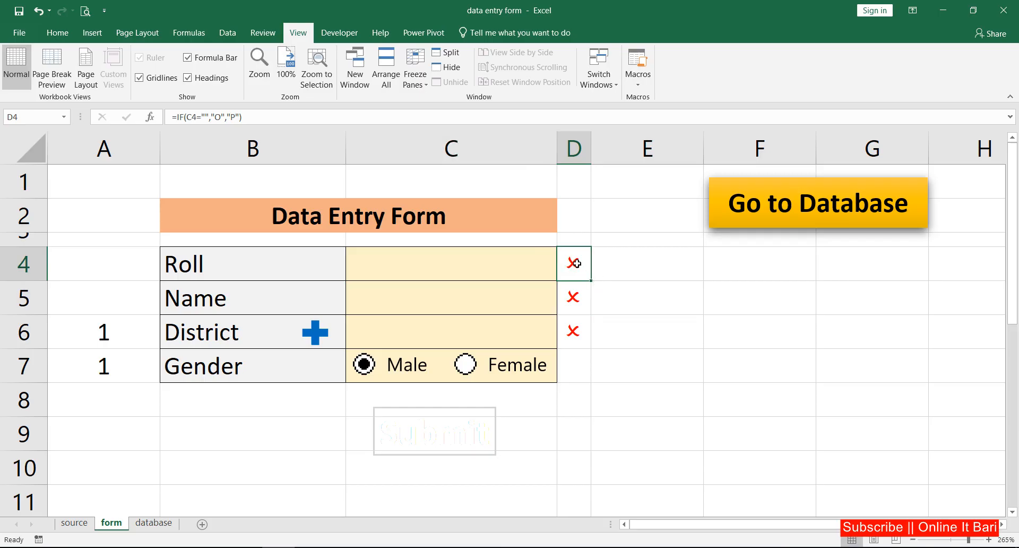
{"action": "left_click_drag", "start_coordinate": [576, 263], "coordinate": [569, 355]}
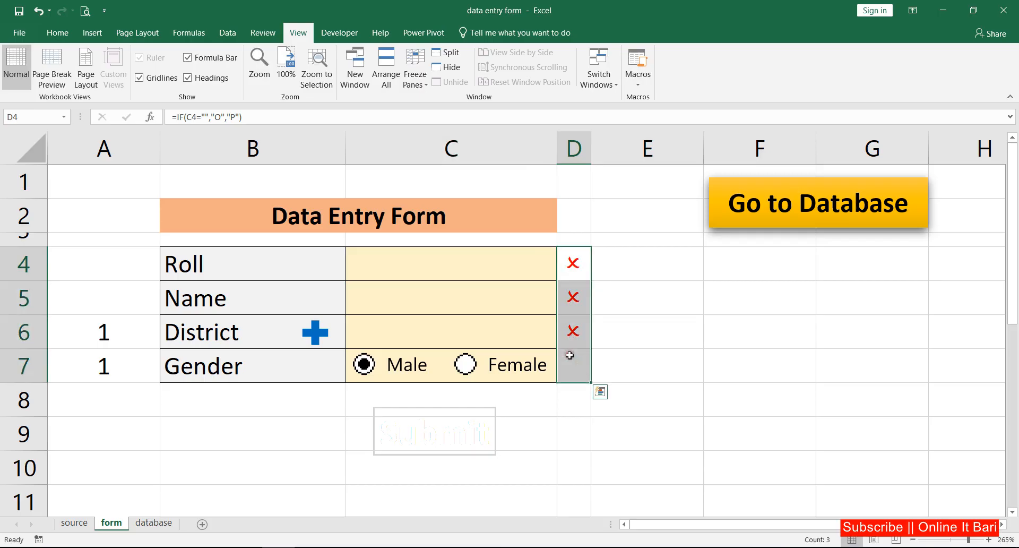
{"action": "key", "text": "Delete"}
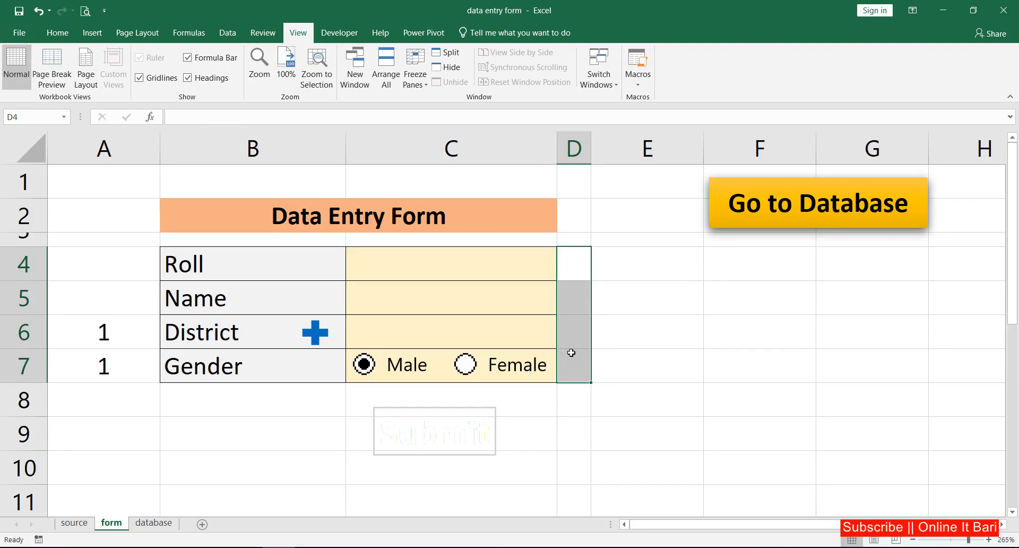
{"action": "left_click", "coordinate": [57, 33]}
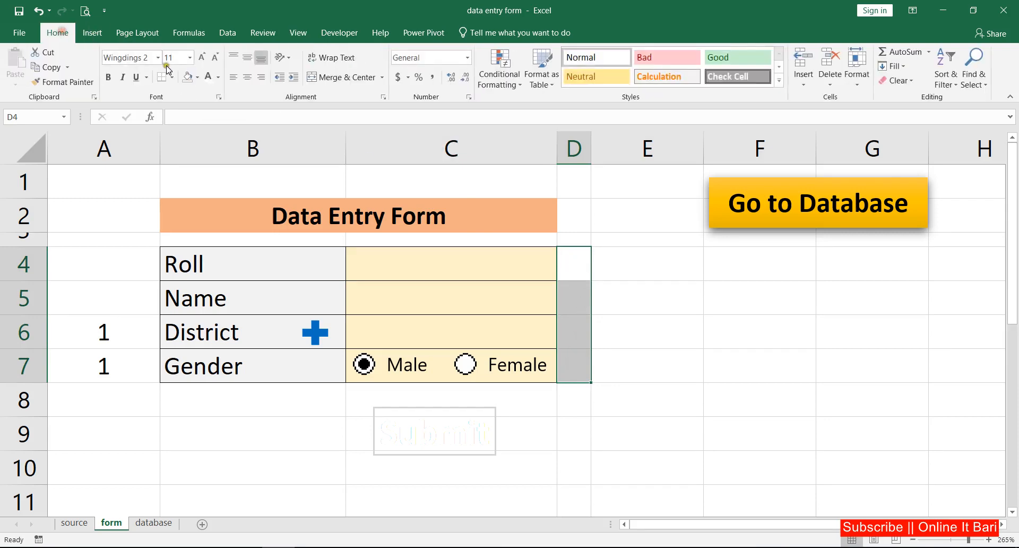
{"action": "left_click", "coordinate": [157, 58]}
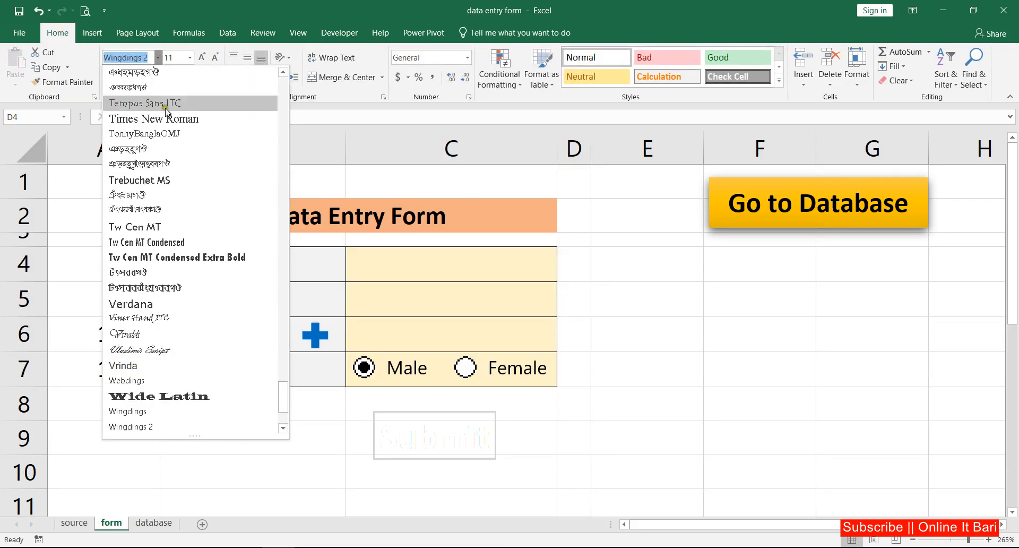
{"action": "left_click_drag", "start_coordinate": [283, 381], "coordinate": [269, 80]}
{"action": "left_click", "coordinate": [182, 104]}
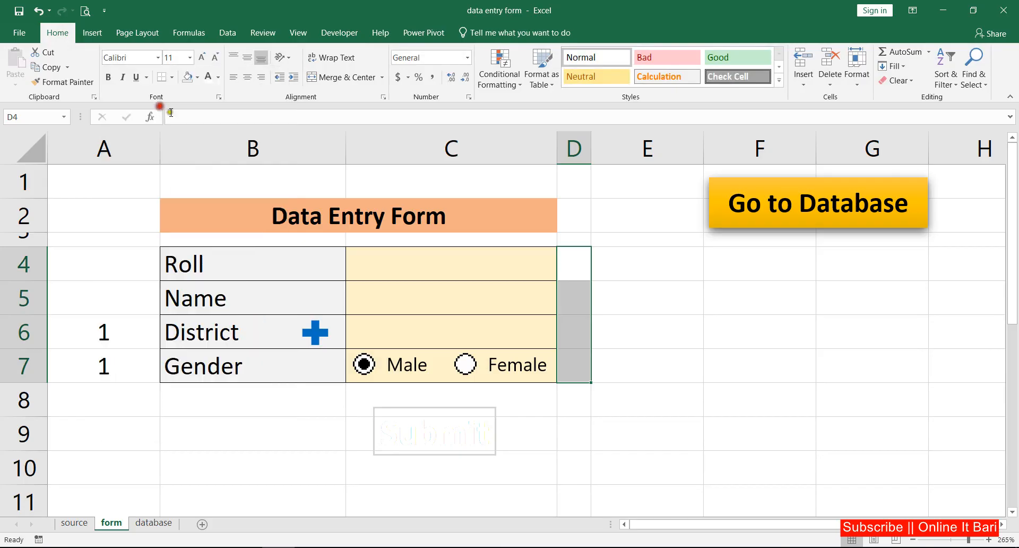
Step: Enter the formula =IF(C4="","O","P") in D4 as the roll field's status indicator
{"action": "left_click", "coordinate": [582, 260]}
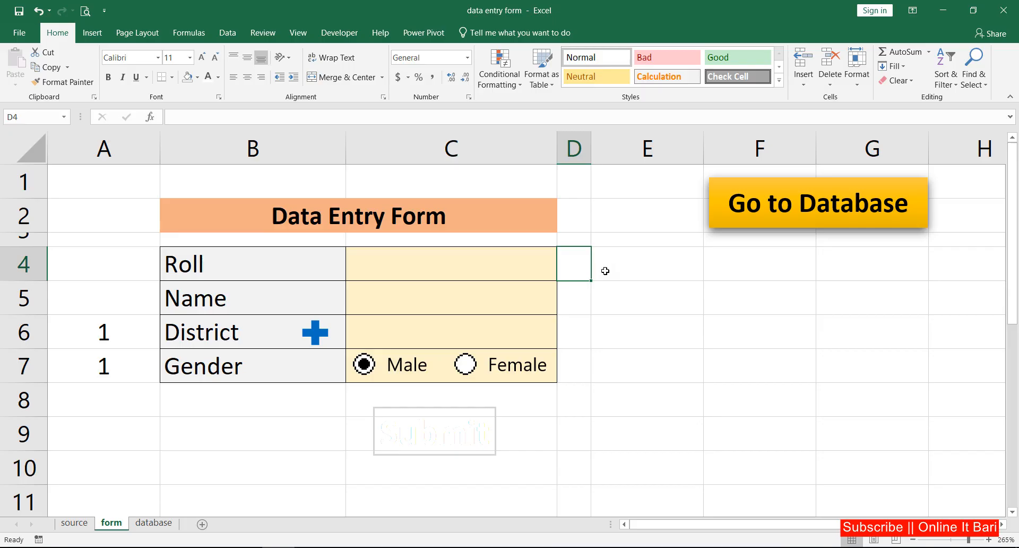
{"action": "type", "text": "=if"}
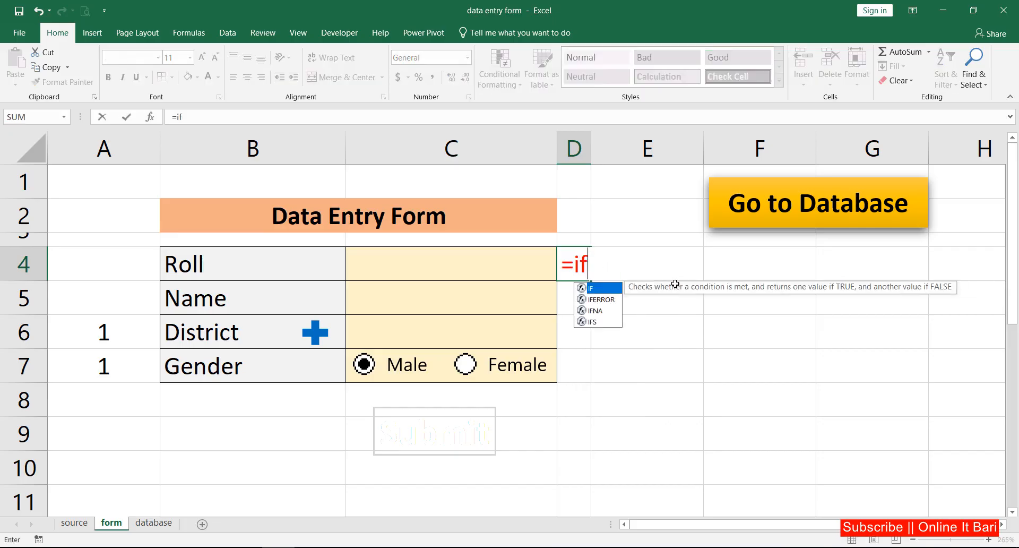
{"action": "key", "text": "Tab"}
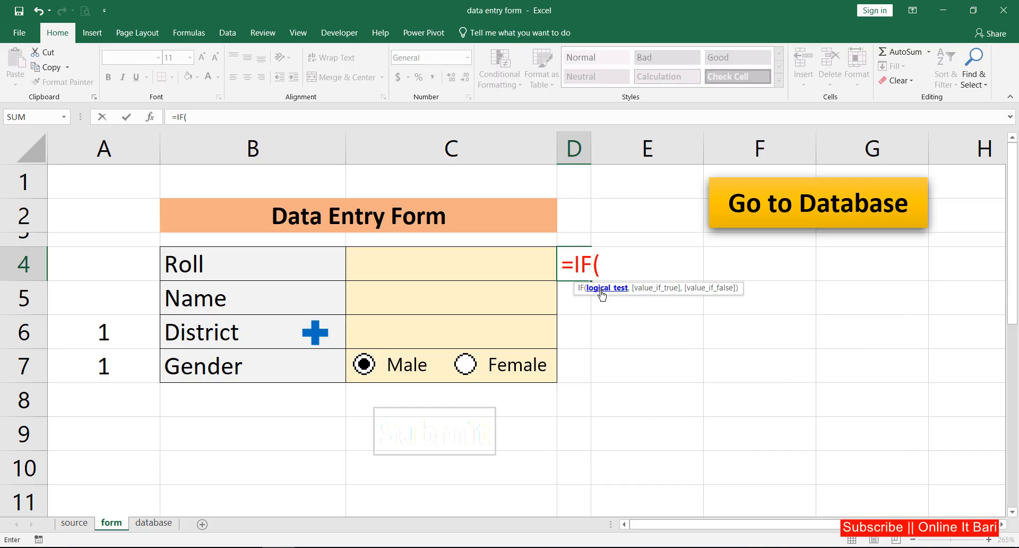
{"action": "left_click", "coordinate": [446, 263]}
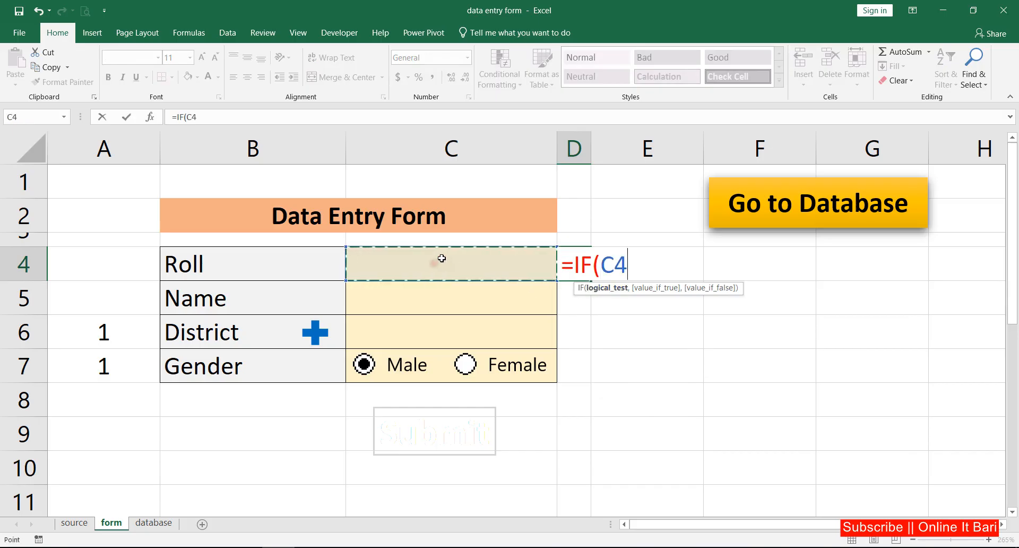
{"action": "type", "text": "="}
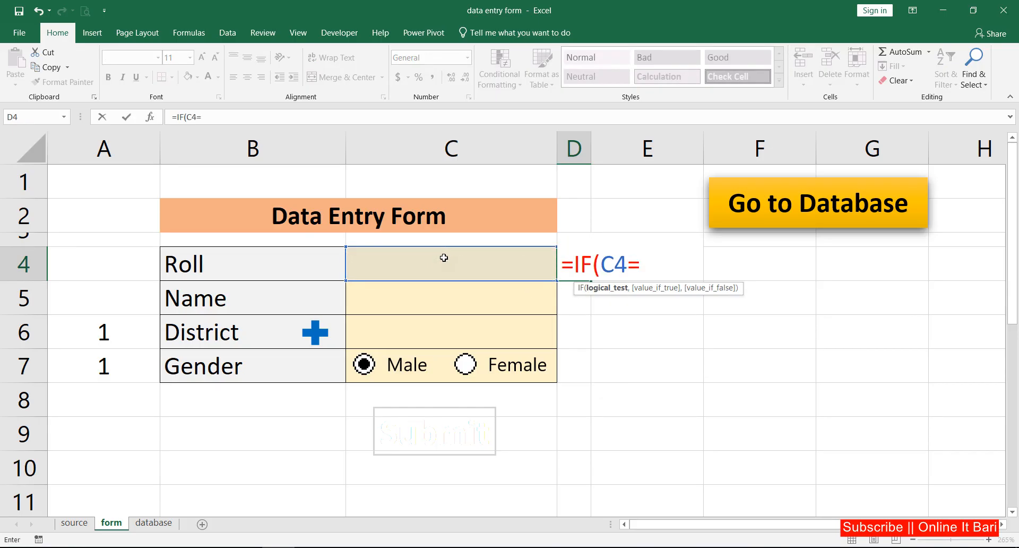
{"action": "type", "text": "\"\","}
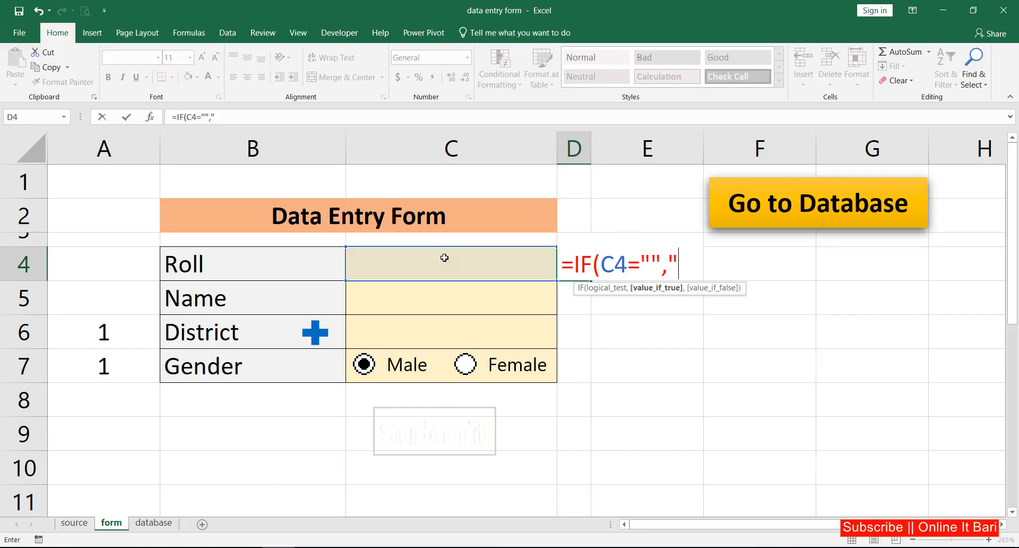
{"action": "type", "text": "\"O\","}
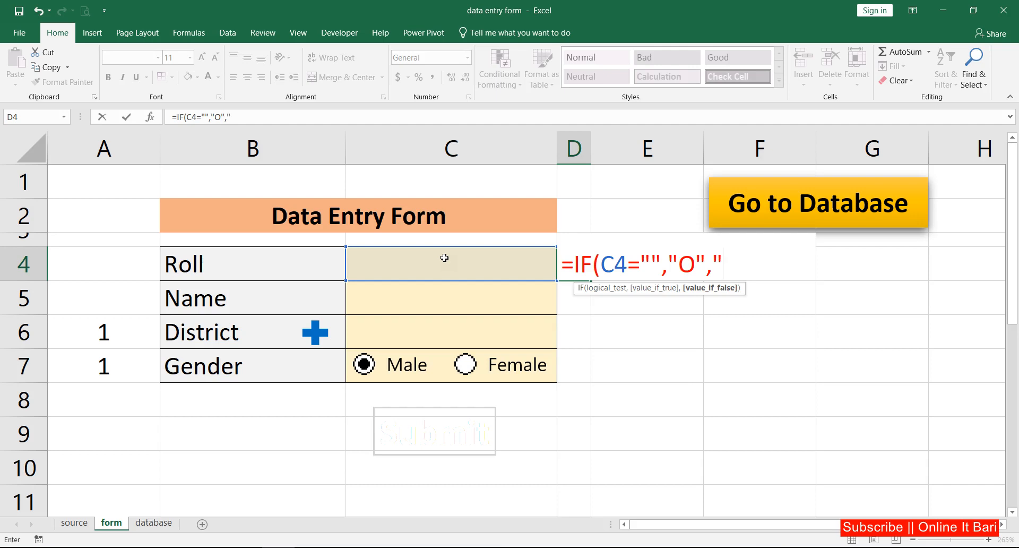
{"action": "type", "text": "\"P\")"}
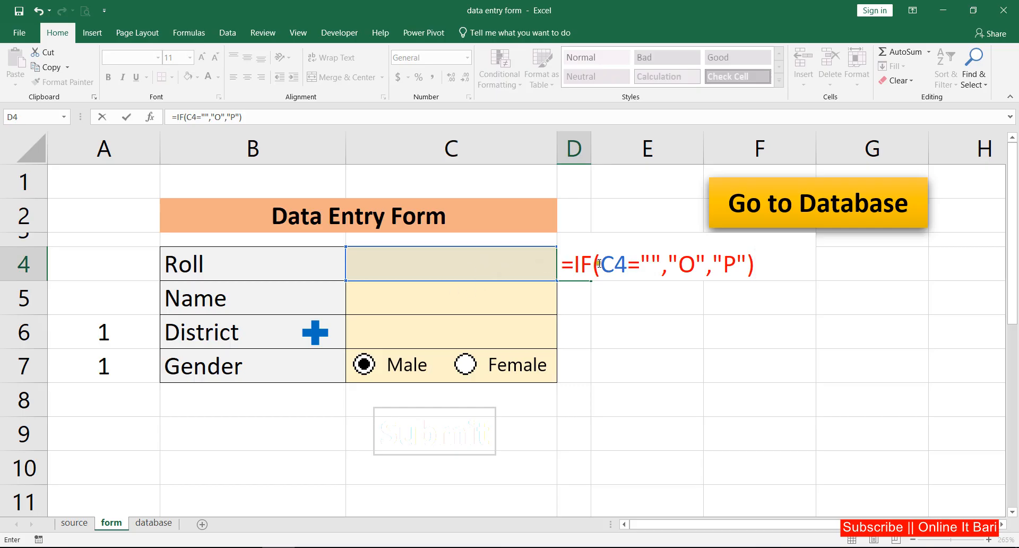
{"action": "left_click_drag", "start_coordinate": [601, 264], "coordinate": [688, 267]}
{"action": "double_click", "coordinate": [730, 264]}
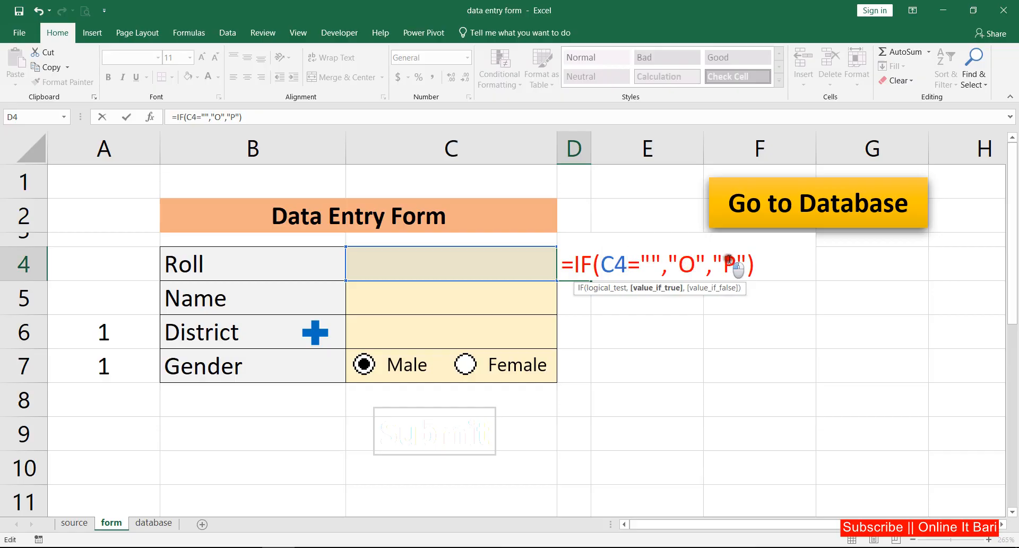
{"action": "key", "text": "Return"}
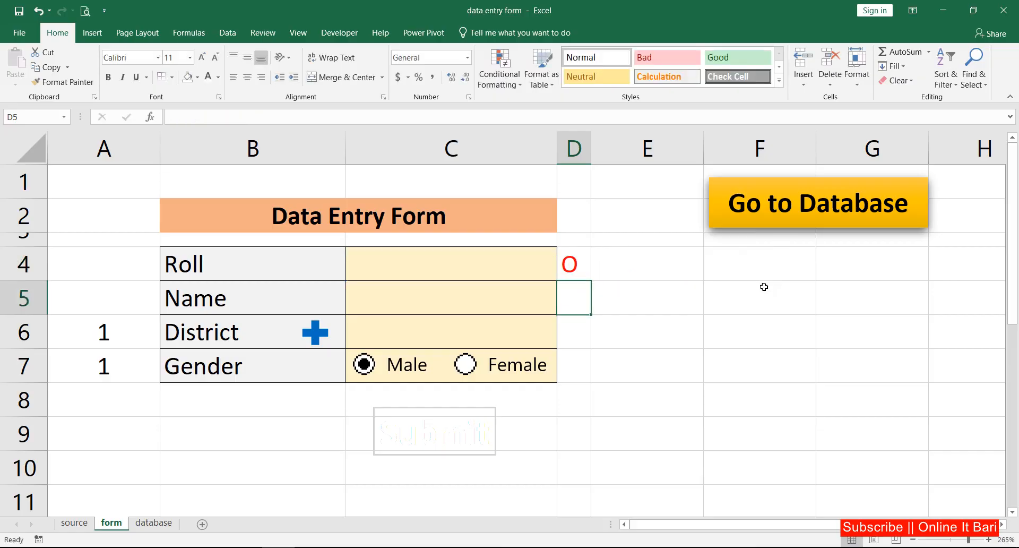
Step: Copy the D4 status formula down to D5 and D6, checking the cell reference in each copy
{"action": "left_click", "coordinate": [579, 265]}
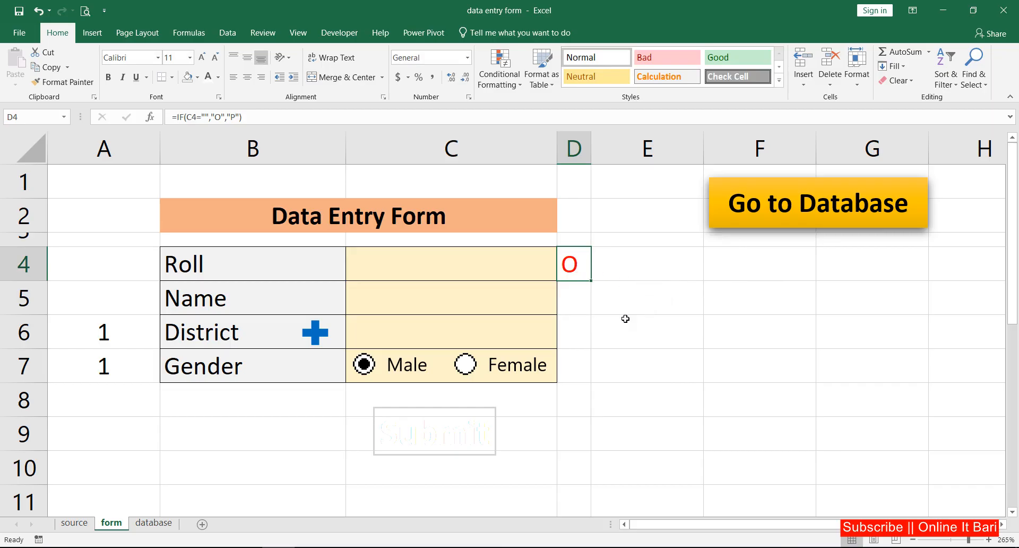
{"action": "left_click_drag", "start_coordinate": [591, 283], "coordinate": [590, 310]}
{"action": "left_click", "coordinate": [578, 301]}
{"action": "double_click", "coordinate": [578, 301]}
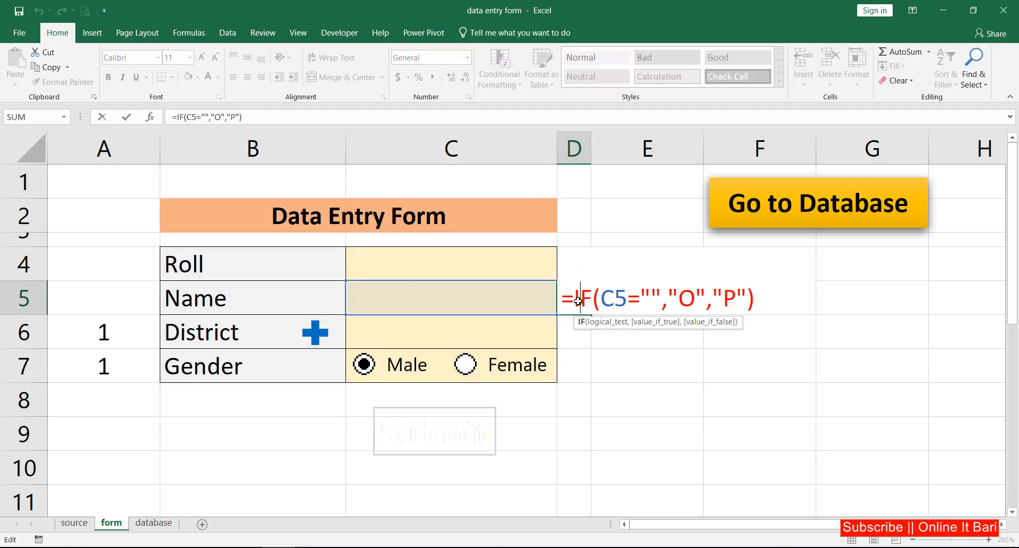
{"action": "left_click", "coordinate": [587, 317]}
{"action": "left_click", "coordinate": [580, 298]}
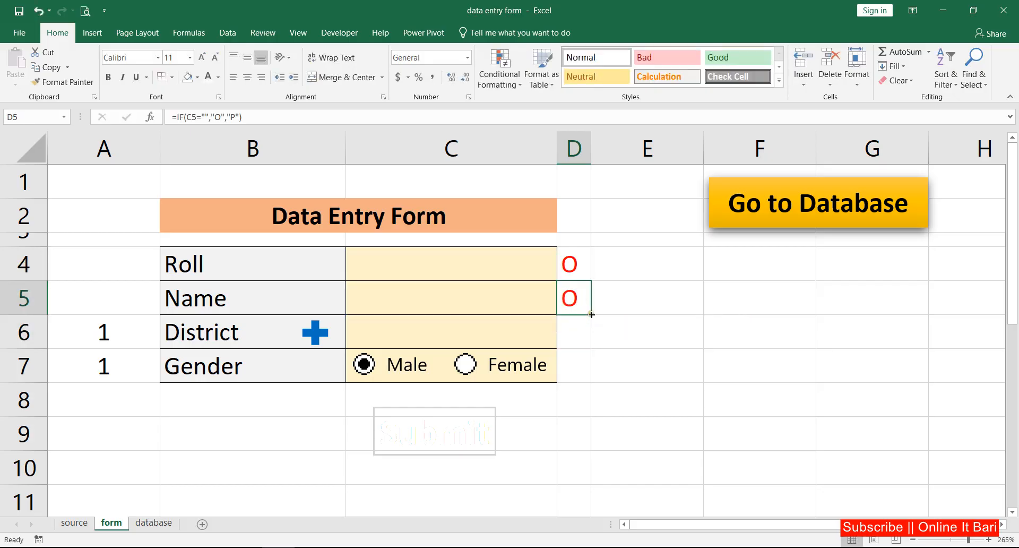
{"action": "left_click_drag", "start_coordinate": [590, 314], "coordinate": [587, 339]}
{"action": "double_click", "coordinate": [579, 330]}
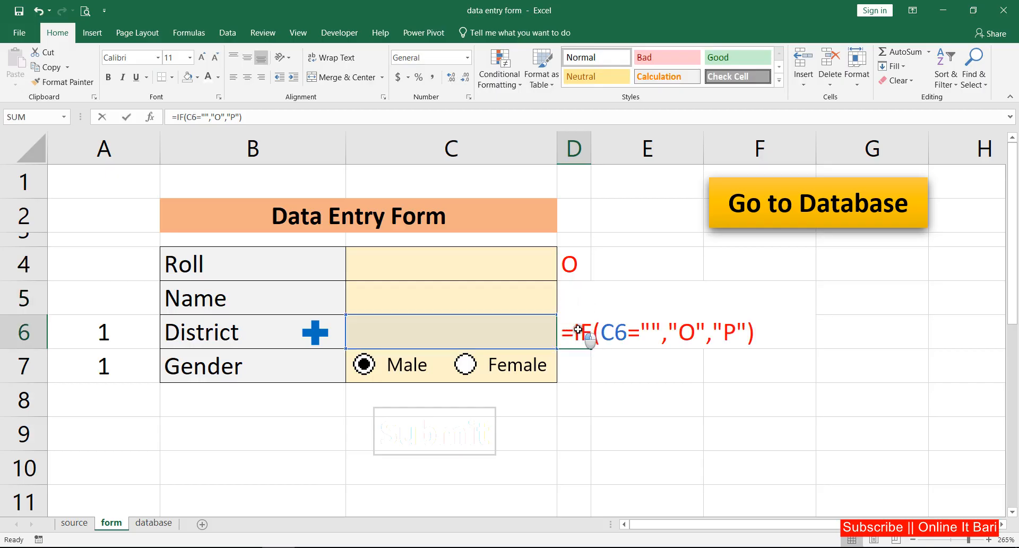
{"action": "key", "text": "Return"}
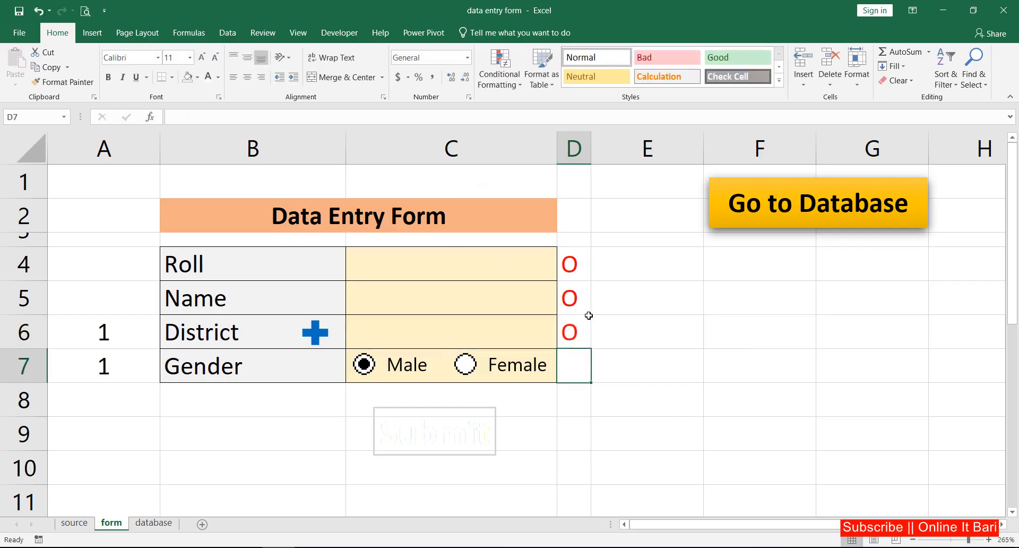
Step: Test the D4 status formula by entering roll 102 in C4, and clear the entry again
{"action": "left_click", "coordinate": [575, 260]}
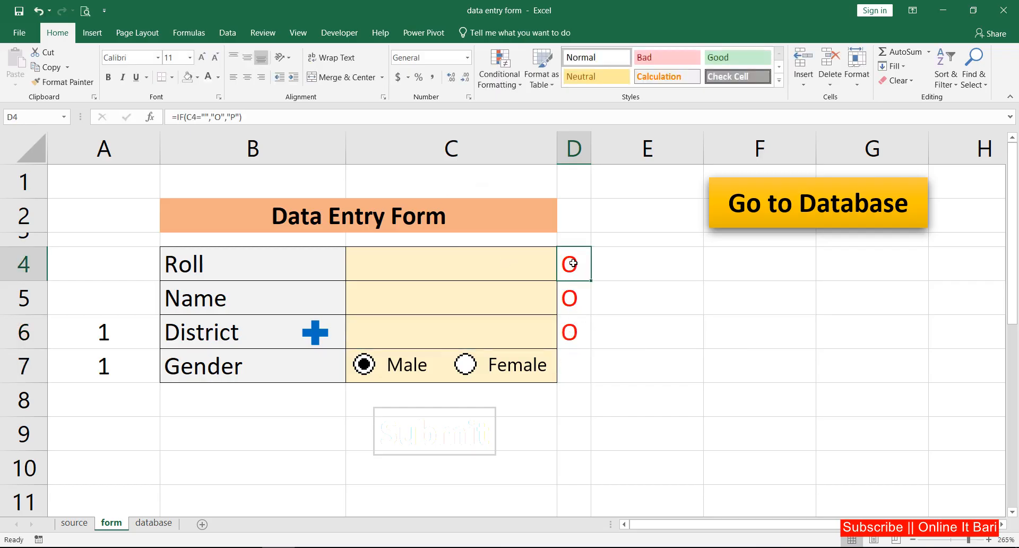
{"action": "left_click", "coordinate": [512, 266]}
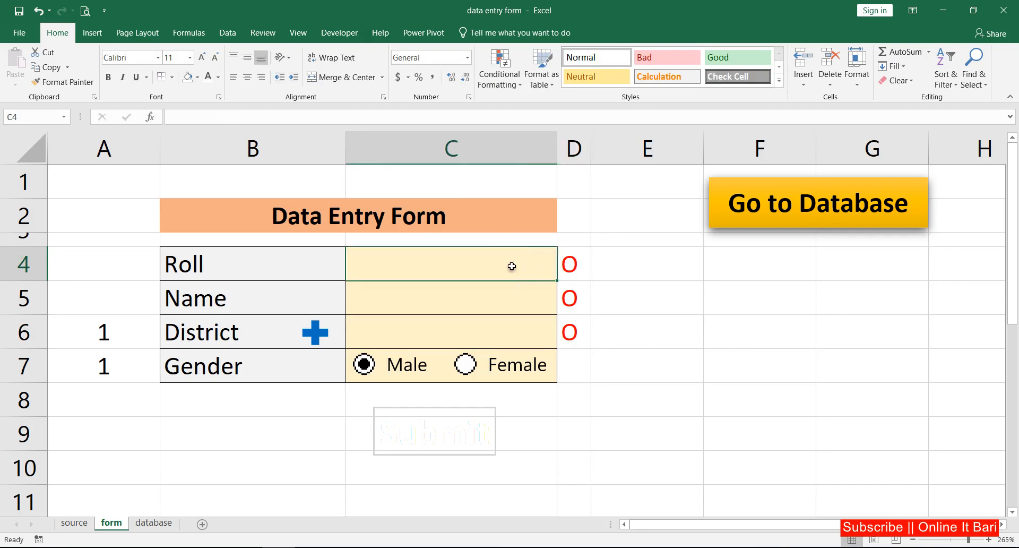
{"action": "type", "text": "102"}
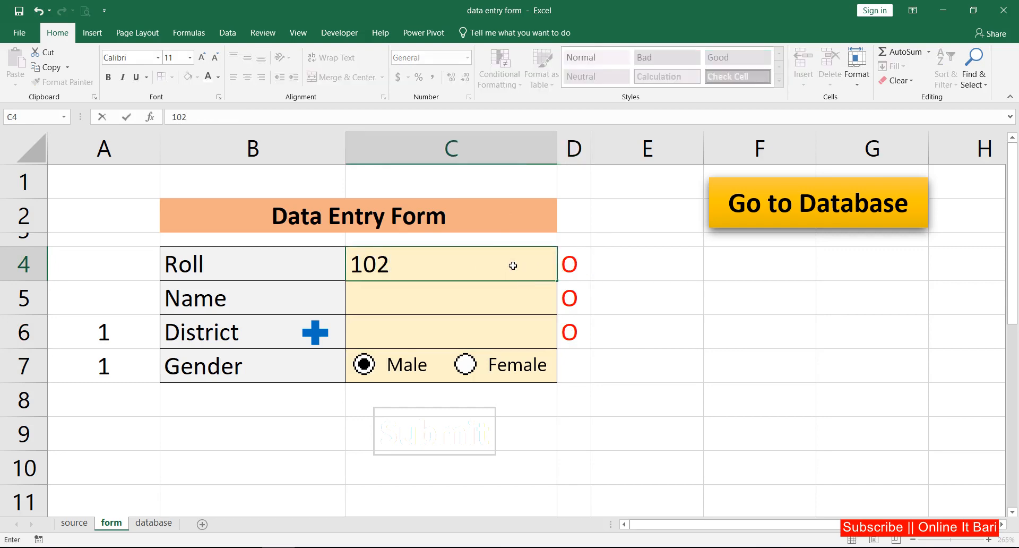
{"action": "key", "text": "Return"}
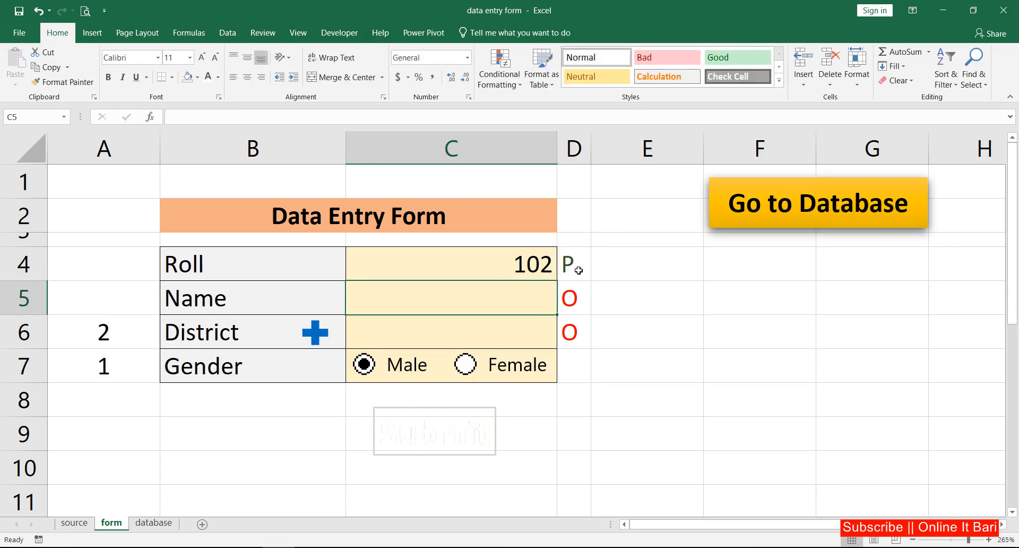
{"action": "left_click", "coordinate": [535, 274]}
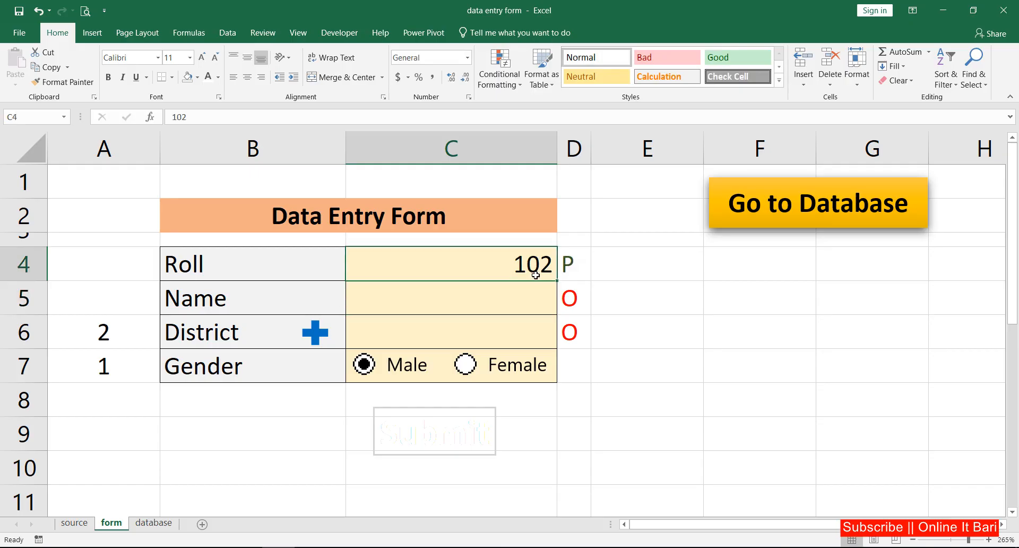
{"action": "key", "text": "BackSpace"}
{"action": "left_click", "coordinate": [601, 286]}
{"action": "left_click", "coordinate": [571, 261]}
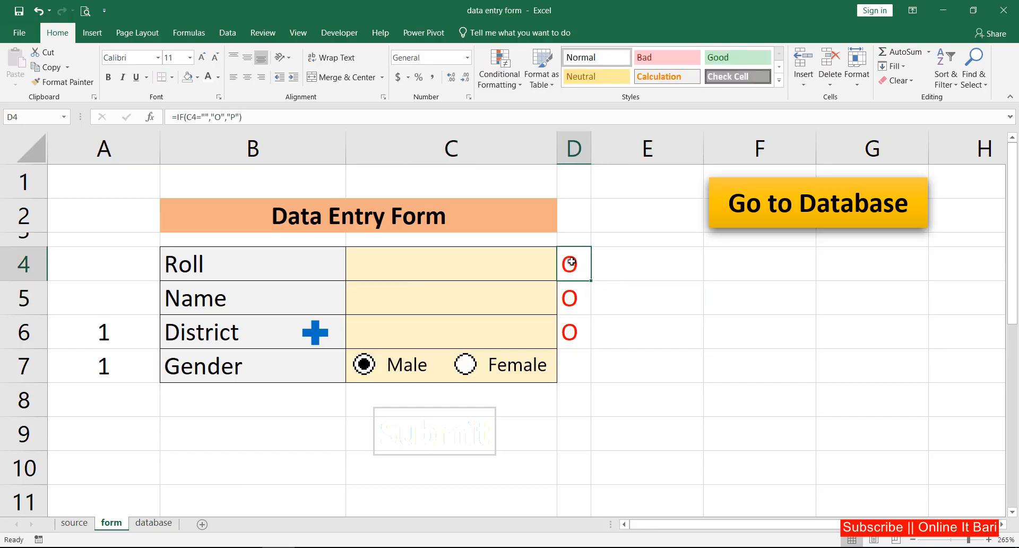
Step: Set up a Text That Contains conditional formatting rule on D4:D6 for cells containing O
{"action": "left_click_drag", "start_coordinate": [570, 261], "coordinate": [578, 330]}
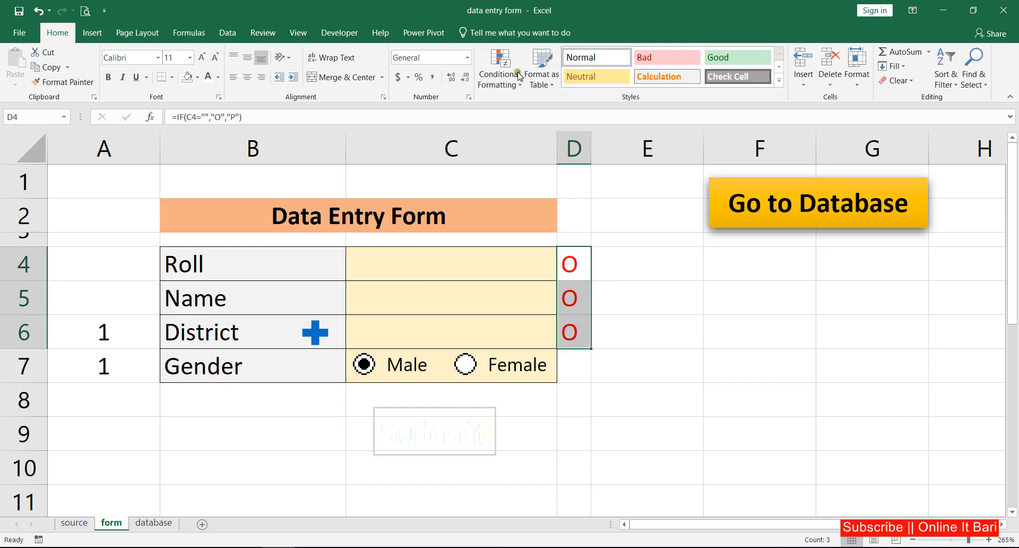
{"action": "left_click", "coordinate": [500, 85]}
{"action": "mouse_move", "coordinate": [556, 168]}
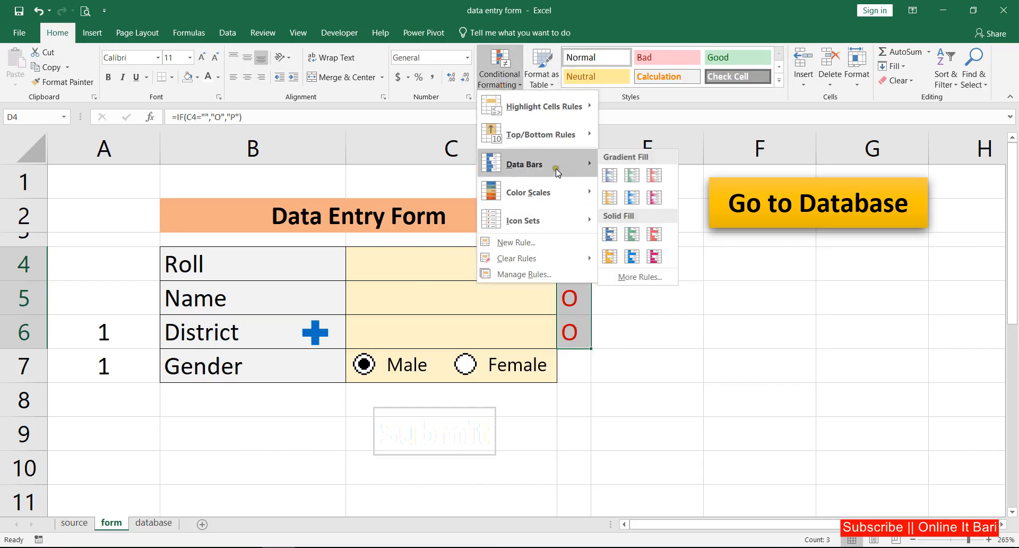
{"action": "mouse_move", "coordinate": [544, 109]}
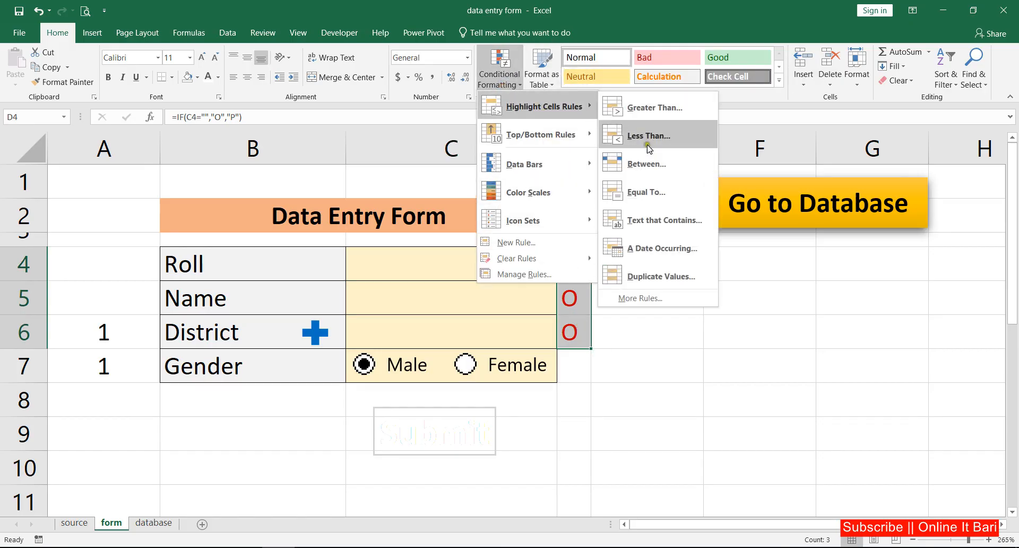
{"action": "left_click", "coordinate": [650, 224]}
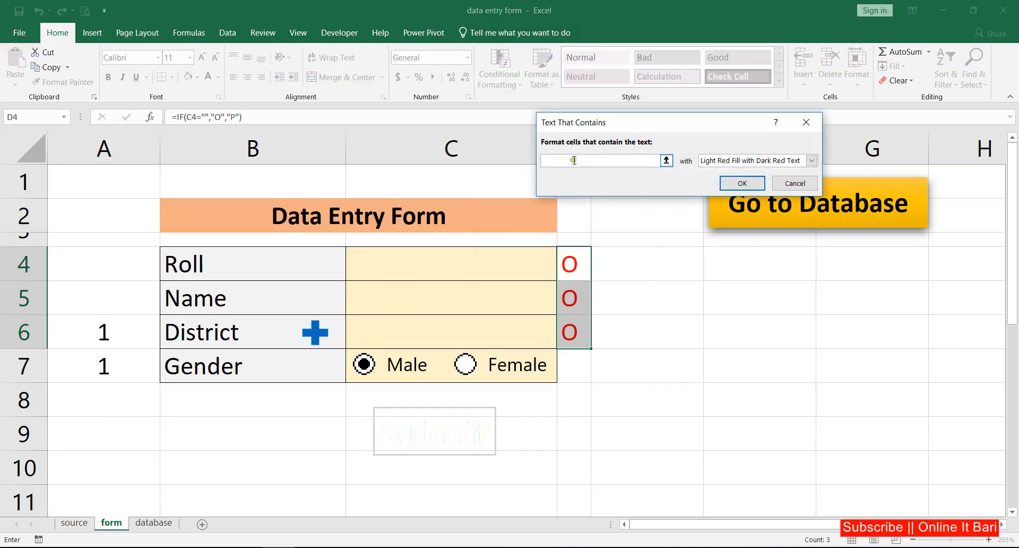
{"action": "left_click", "coordinate": [573, 160]}
{"action": "type", "text": "o"}
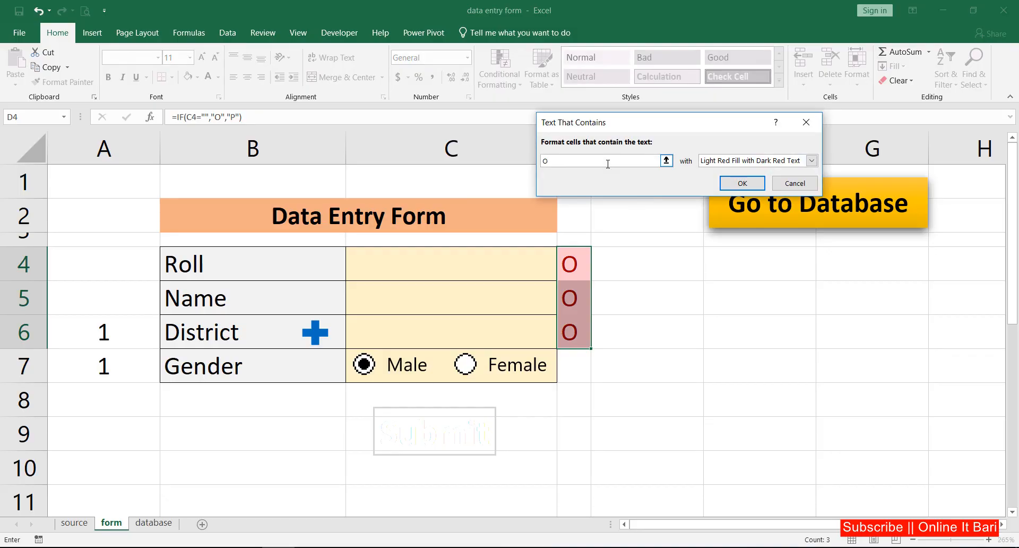
{"action": "left_click", "coordinate": [811, 161]}
{"action": "left_click", "coordinate": [743, 233]}
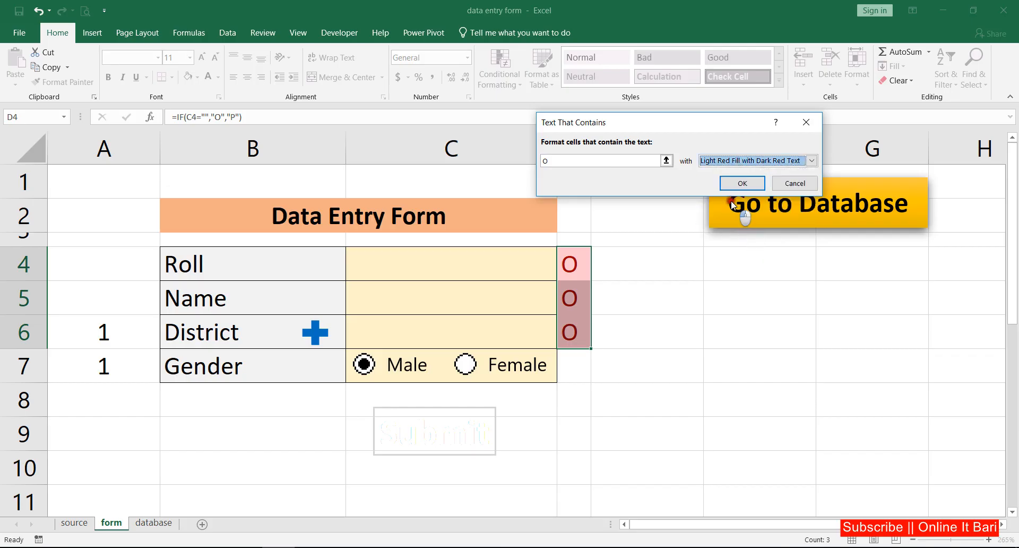
{"action": "left_click", "coordinate": [728, 160]}
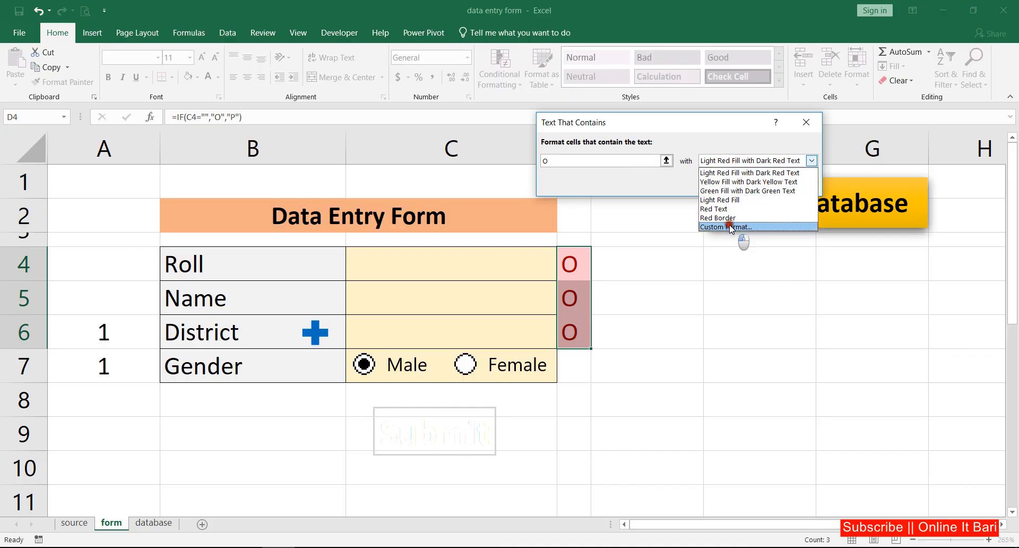
{"action": "left_click", "coordinate": [730, 227]}
{"action": "left_click", "coordinate": [711, 149]}
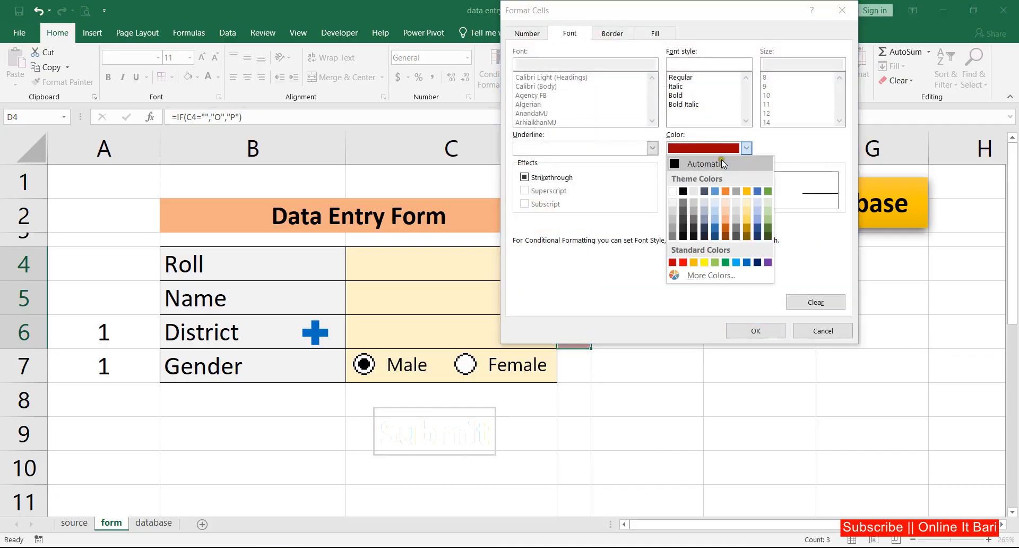
{"action": "left_click", "coordinate": [823, 330]}
{"action": "left_click", "coordinate": [823, 331]}
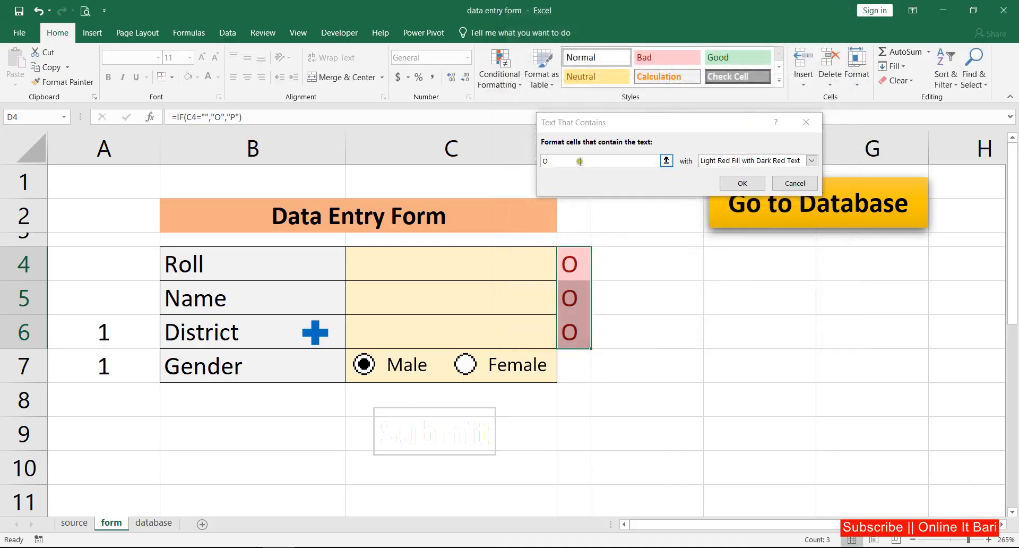
{"action": "left_click", "coordinate": [719, 161]}
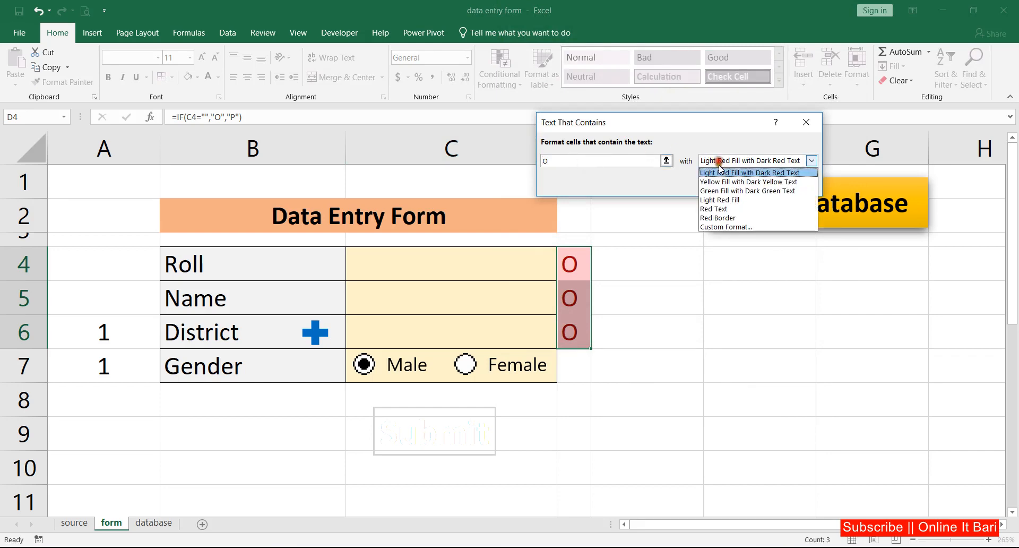
{"action": "left_click", "coordinate": [742, 227]}
{"action": "left_click", "coordinate": [840, 331]}
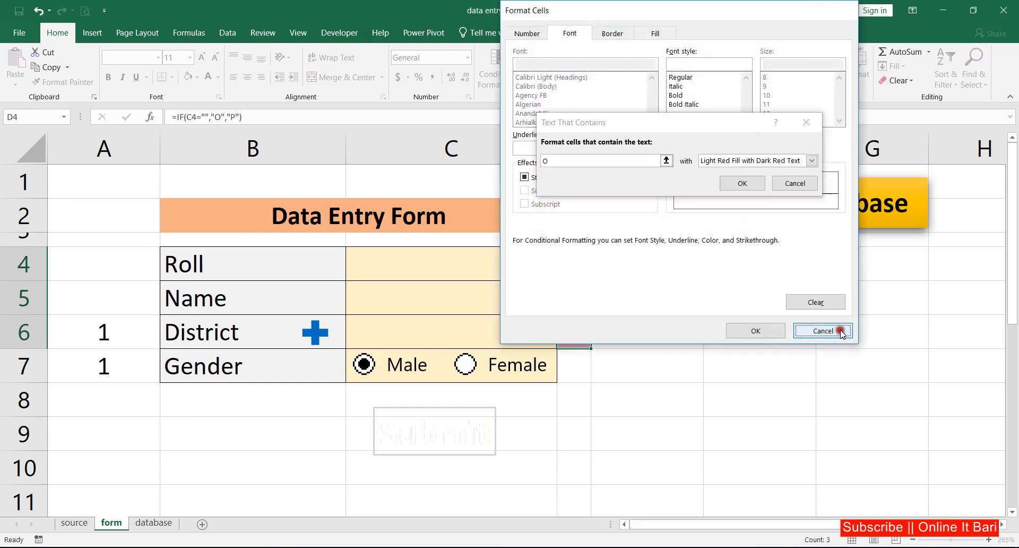
{"action": "left_click", "coordinate": [795, 183]}
Step: Clear the conditional formatting rules from the selected status cells D4:D6
{"action": "left_click", "coordinate": [509, 84]}
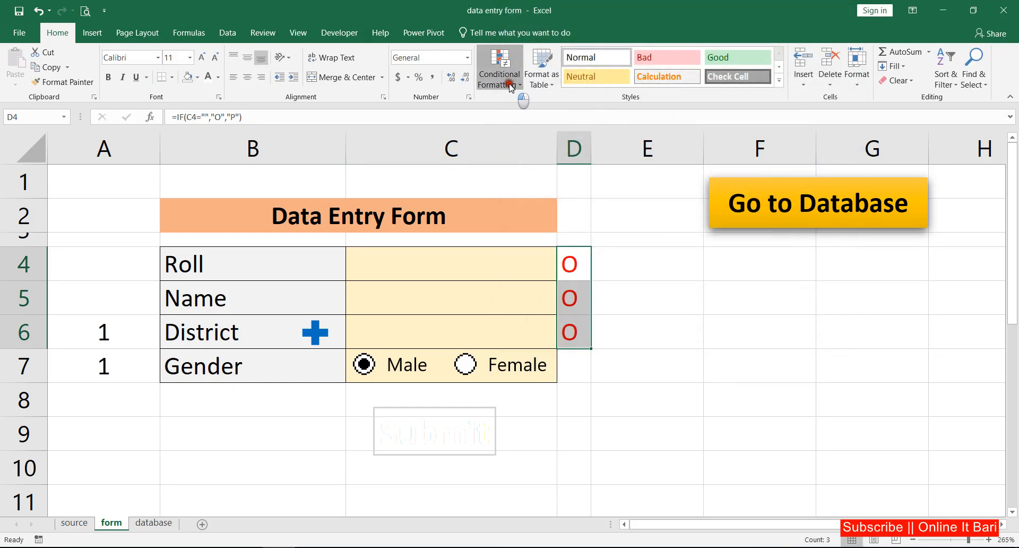
{"action": "mouse_move", "coordinate": [540, 254]}
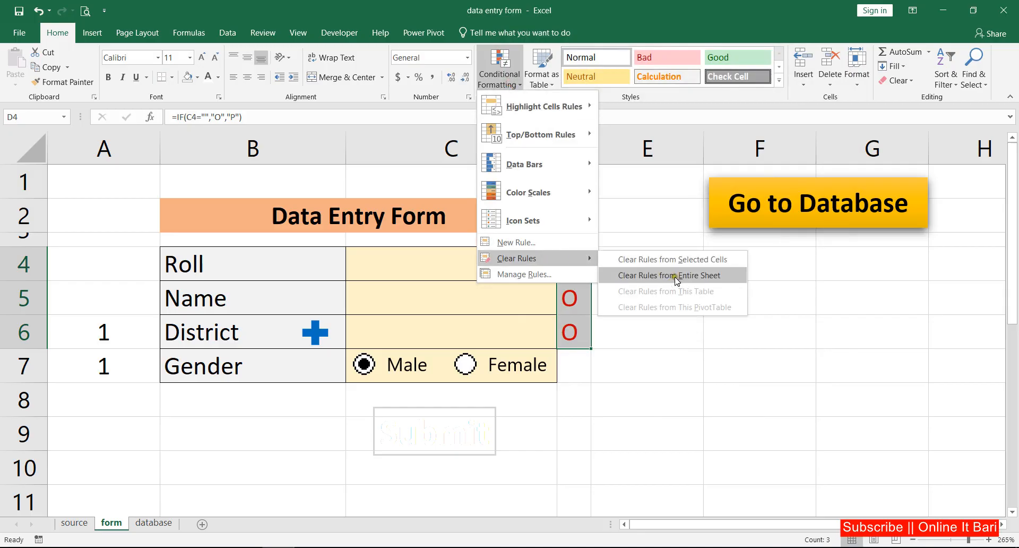
{"action": "left_click", "coordinate": [683, 261]}
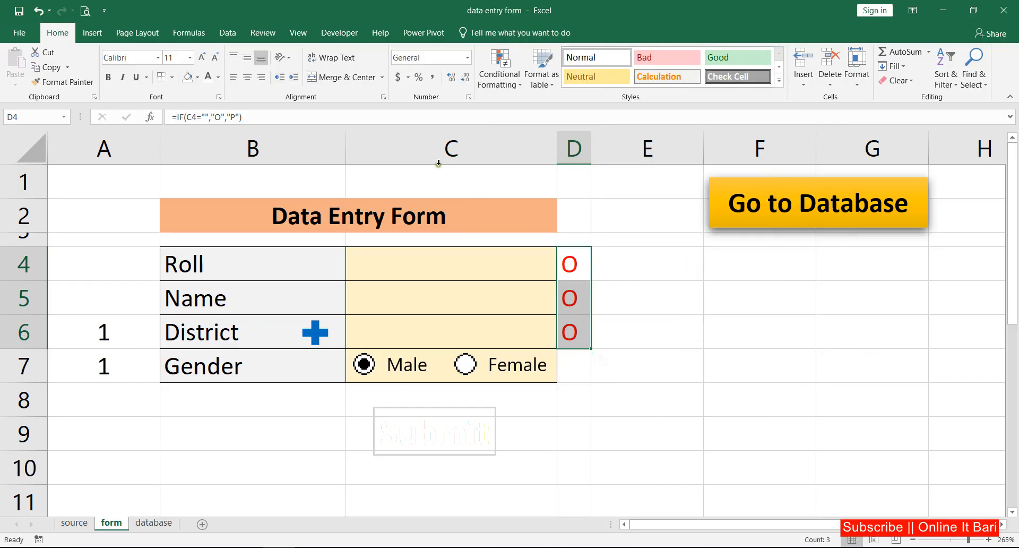
{"action": "left_click", "coordinate": [489, 81]}
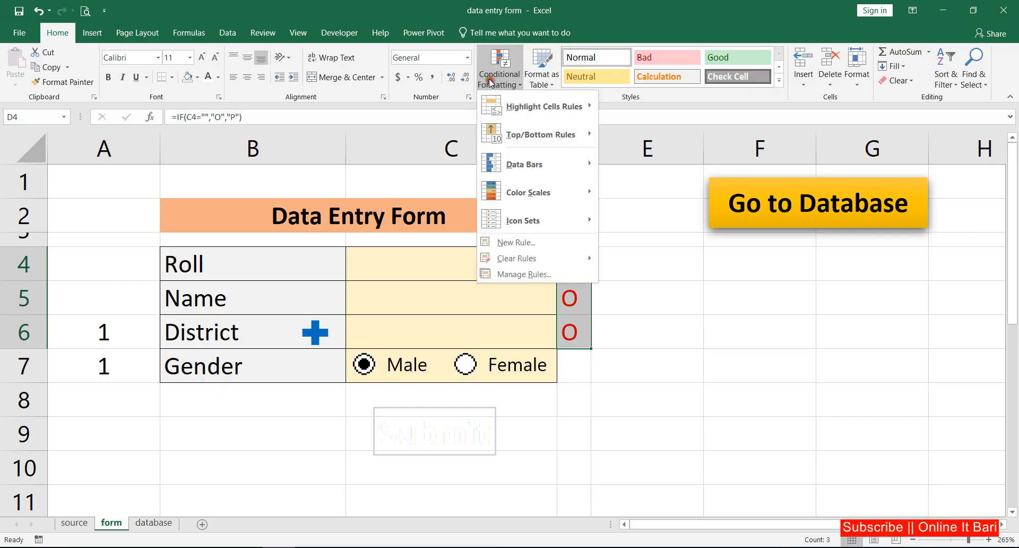
{"action": "left_click", "coordinate": [627, 270]}
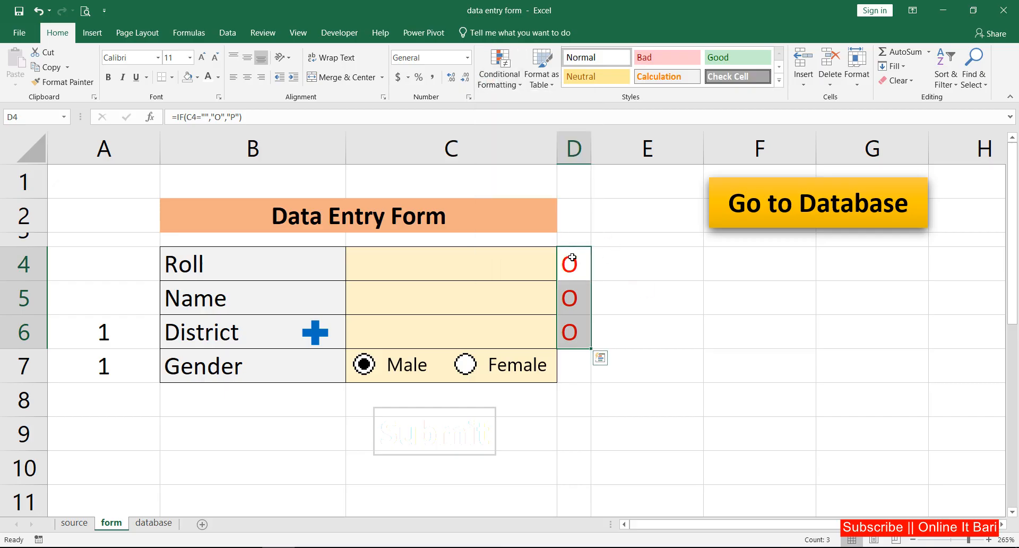
Step: Change the font of the status cells D4:D6 to Wingdings 2
{"action": "left_click_drag", "start_coordinate": [572, 258], "coordinate": [578, 330]}
{"action": "left_click", "coordinate": [599, 263]}
{"action": "left_click_drag", "start_coordinate": [579, 251], "coordinate": [580, 335]}
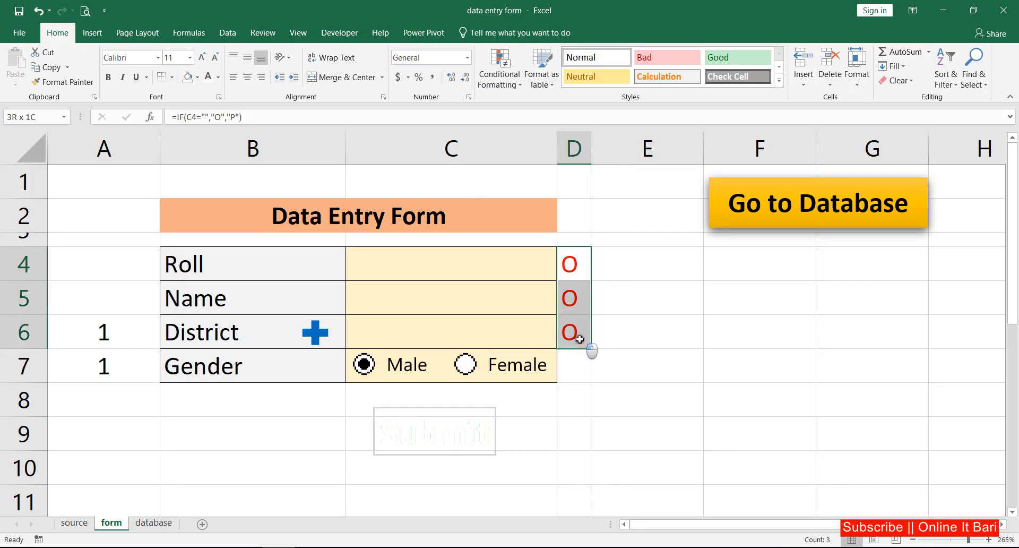
{"action": "left_click", "coordinate": [157, 58]}
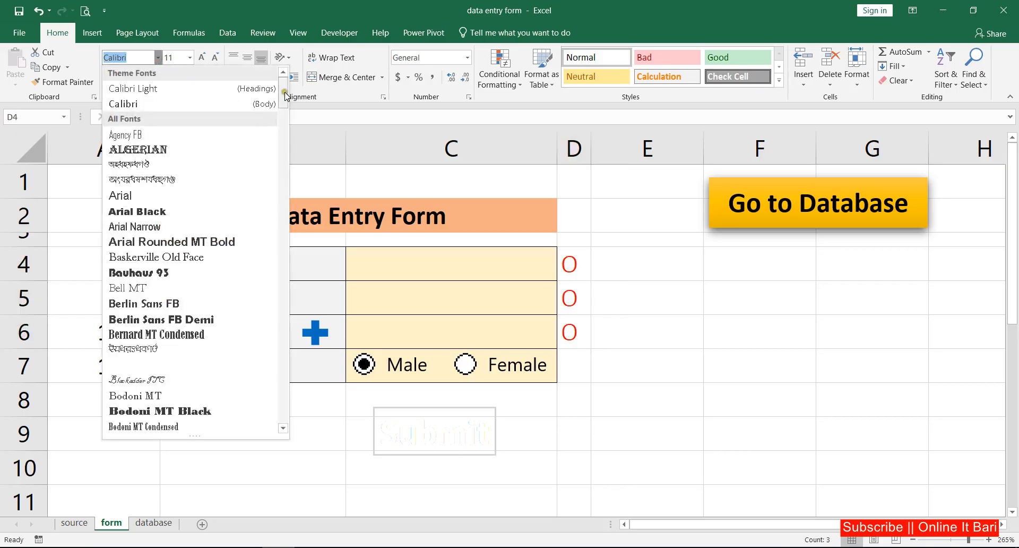
{"action": "scroll", "coordinate": [299, 317], "scroll_direction": "down", "scroll_amount": 15}
{"action": "left_click_drag", "start_coordinate": [298, 313], "coordinate": [286, 406]}
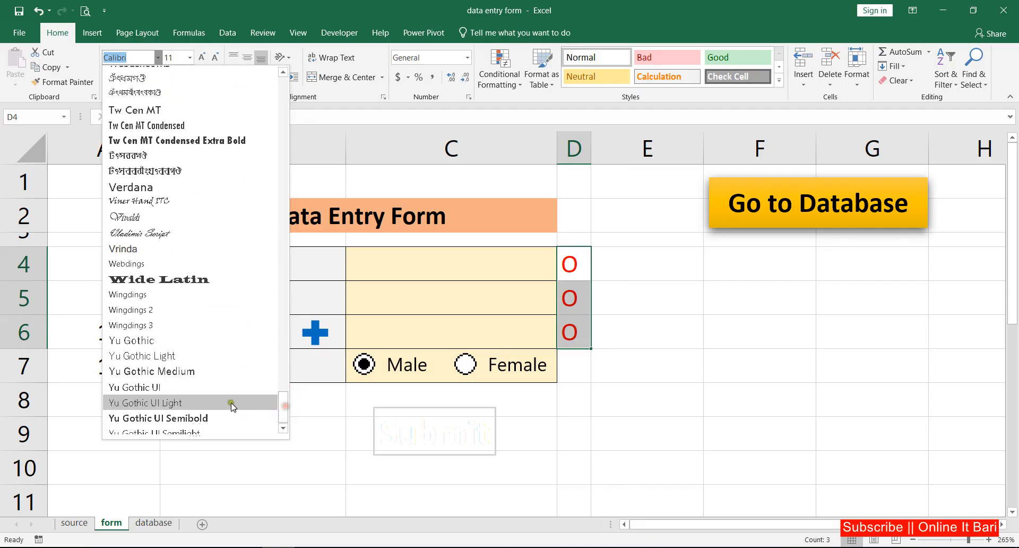
{"action": "left_click", "coordinate": [147, 312]}
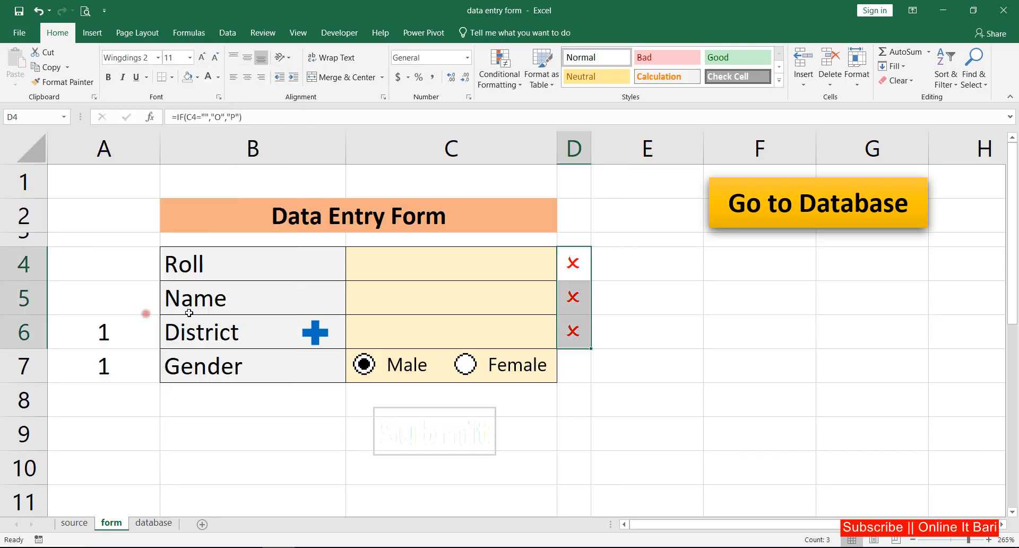
Step: Enter roll 104 in C4 to test the roll field's status mark
{"action": "left_click", "coordinate": [451, 257]}
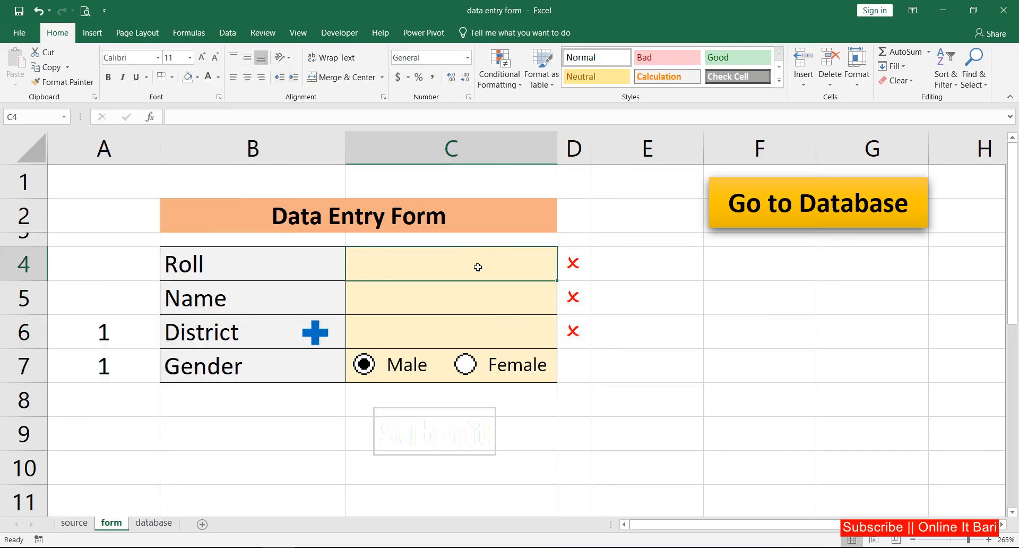
{"action": "type", "text": "104"}
{"action": "key", "text": "Return"}
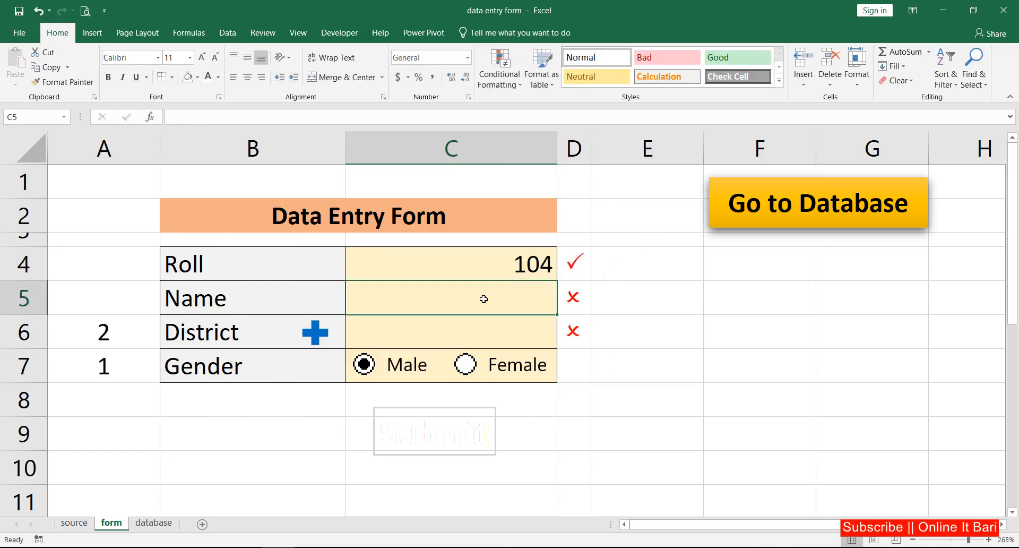
Step: Set up a Text That Contains conditional formatting rule on D4:D6 for cells containing P
{"action": "left_click_drag", "start_coordinate": [582, 256], "coordinate": [586, 334]}
{"action": "left_click", "coordinate": [506, 75]}
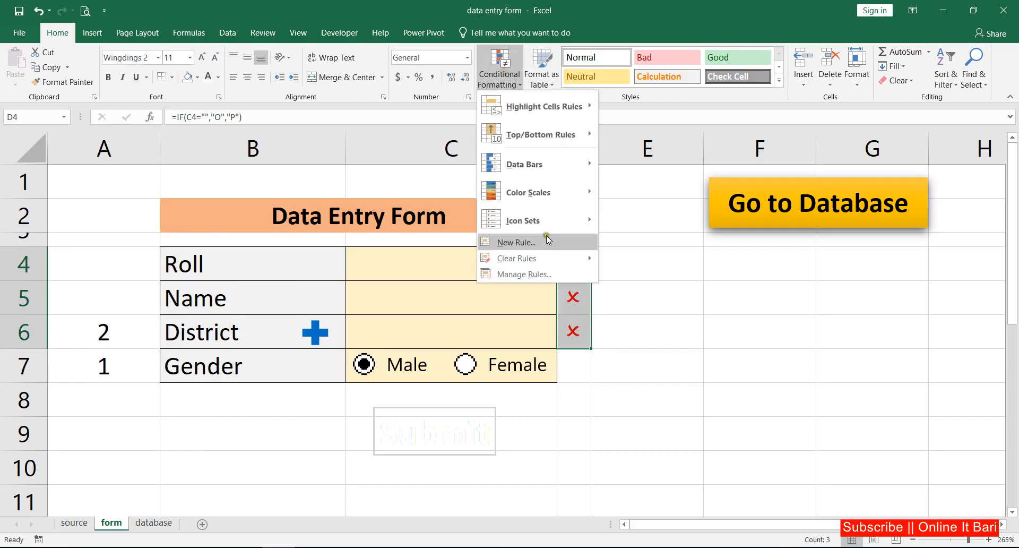
{"action": "mouse_move", "coordinate": [547, 110]}
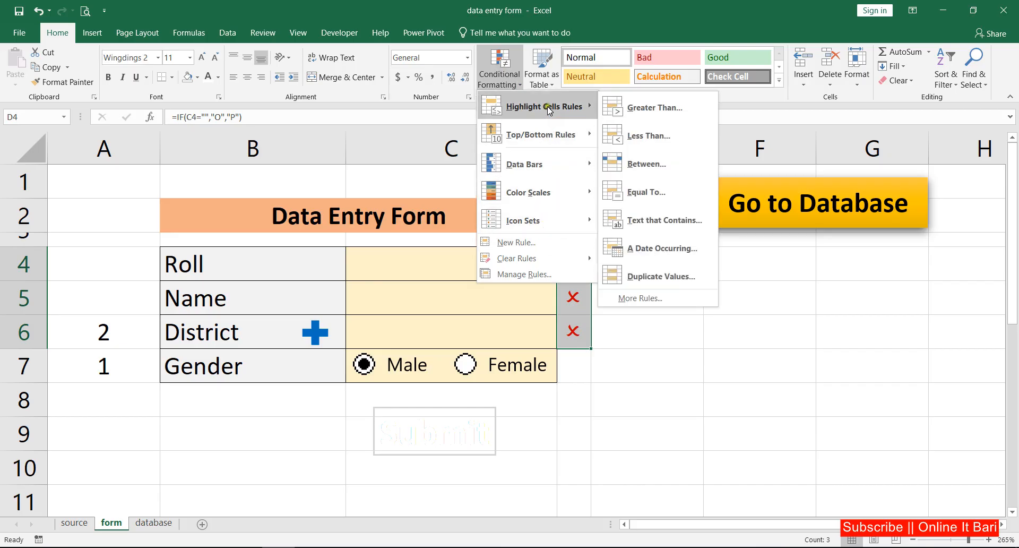
{"action": "left_click", "coordinate": [672, 221]}
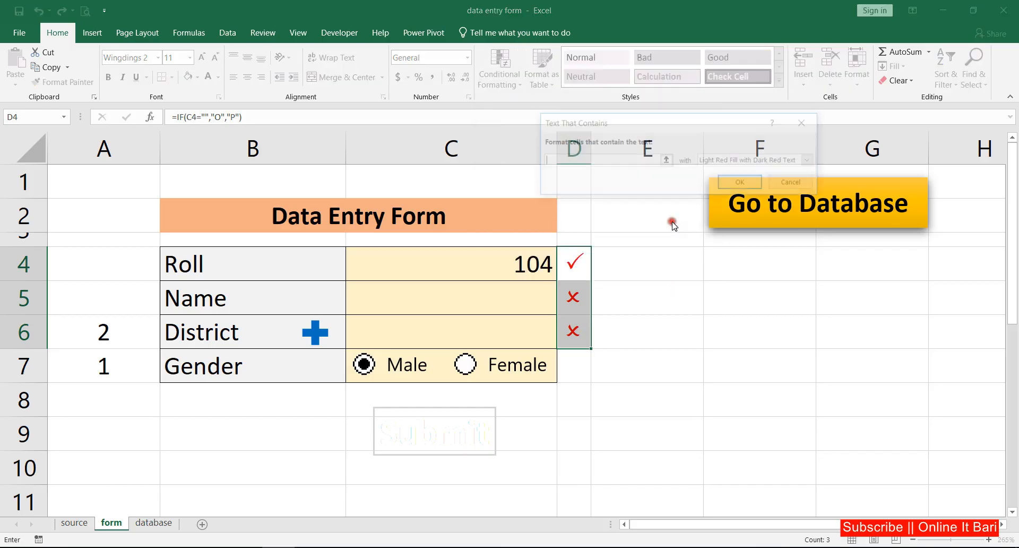
{"action": "type", "text": "P"}
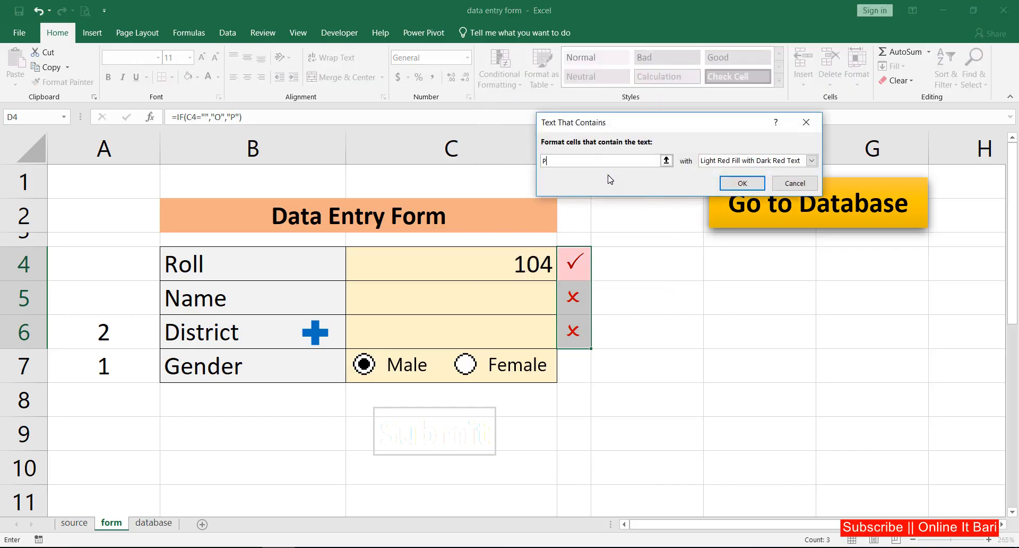
Step: Give the P rule a custom format with a dark green font colour and apply the rule
{"action": "left_click", "coordinate": [811, 160]}
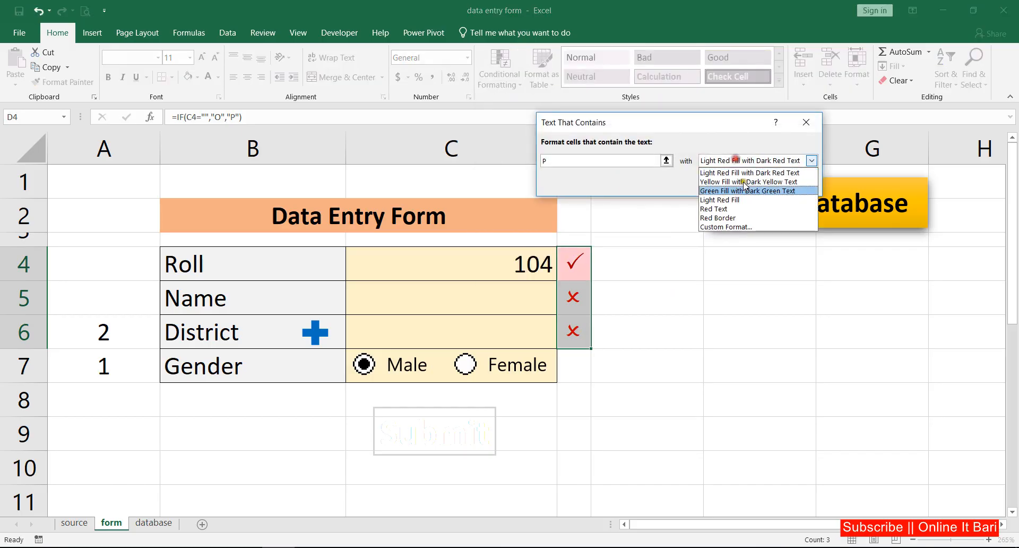
{"action": "left_click", "coordinate": [742, 227]}
{"action": "left_click", "coordinate": [746, 148]}
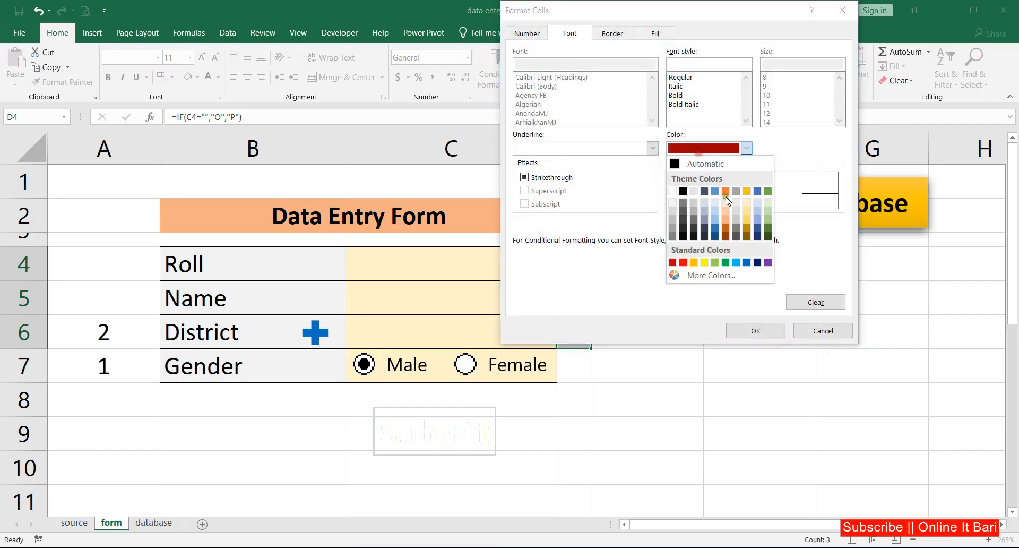
{"action": "left_click", "coordinate": [766, 228]}
{"action": "left_click", "coordinate": [755, 331]}
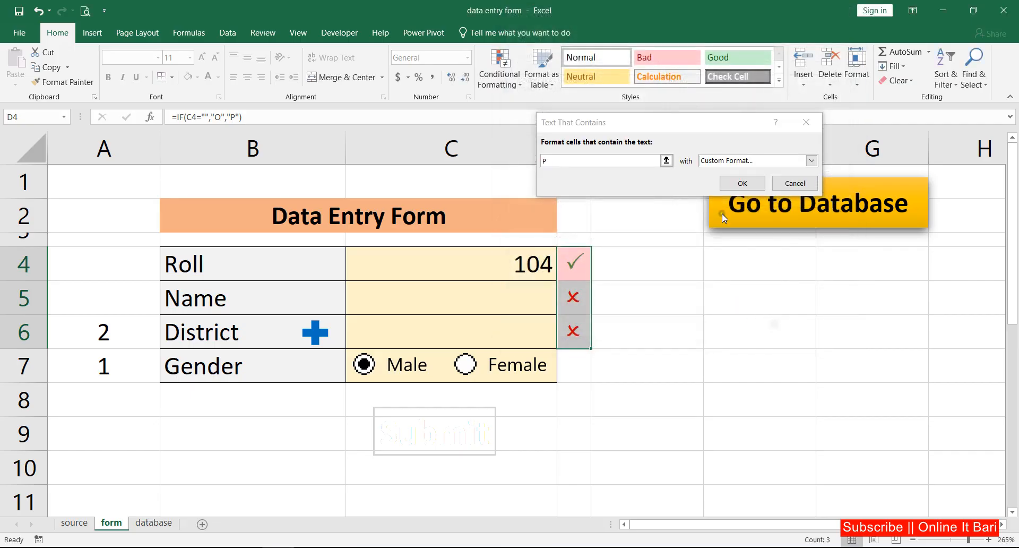
{"action": "left_click", "coordinate": [736, 183]}
{"action": "left_click", "coordinate": [630, 268]}
Step: Edit the conditional formatting rule for P on D4:D6 so its background fill is No Color, and apply the change
{"action": "left_click", "coordinate": [577, 260]}
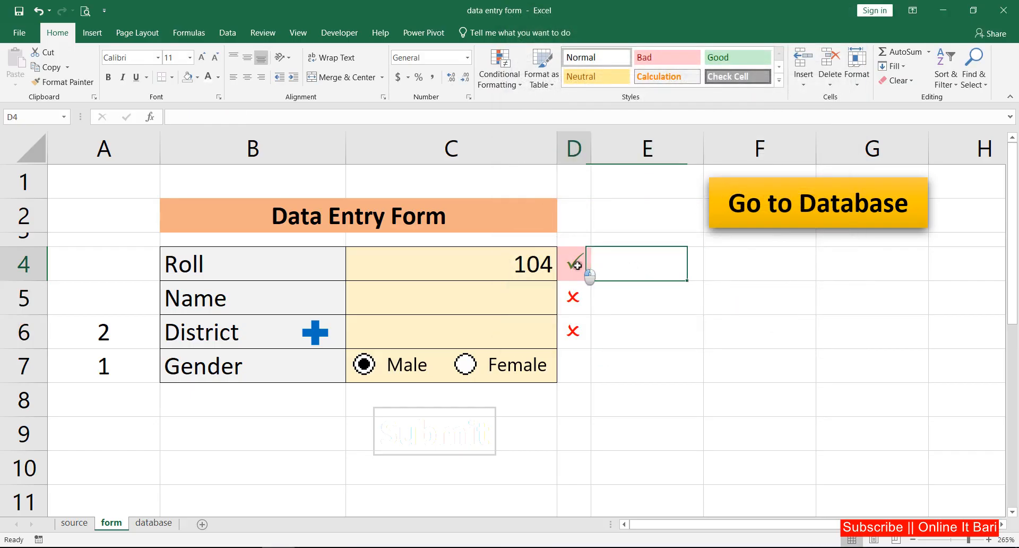
{"action": "left_click_drag", "start_coordinate": [577, 260], "coordinate": [581, 331]}
{"action": "left_click", "coordinate": [499, 74]}
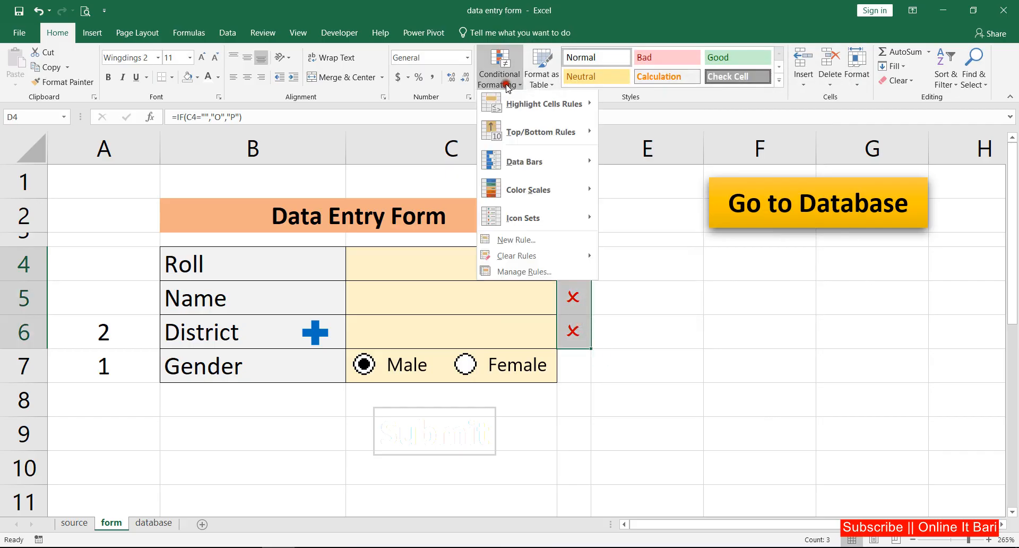
{"action": "left_click", "coordinate": [524, 274]}
{"action": "left_click", "coordinate": [660, 141]}
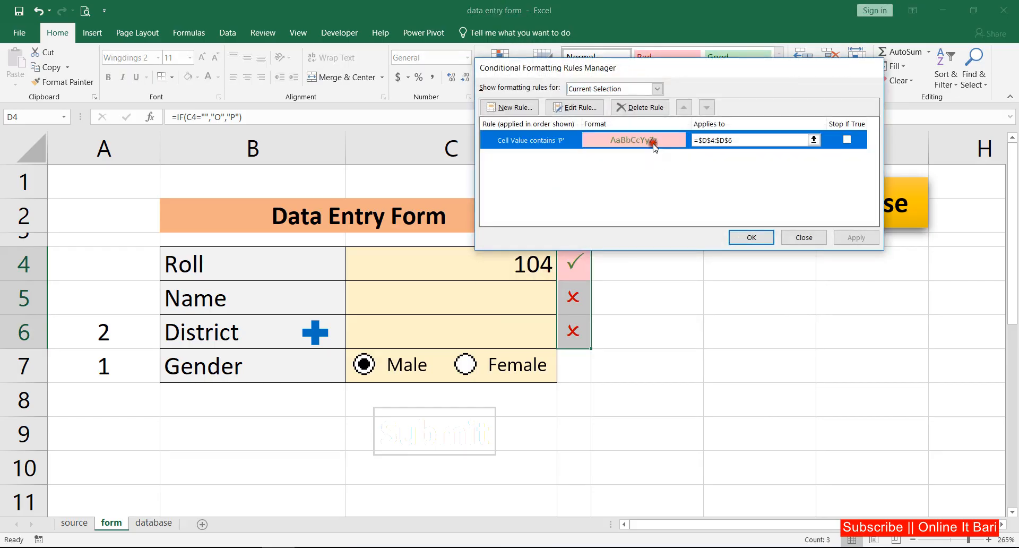
{"action": "double_click", "coordinate": [660, 141]}
{"action": "left_click", "coordinate": [734, 232]}
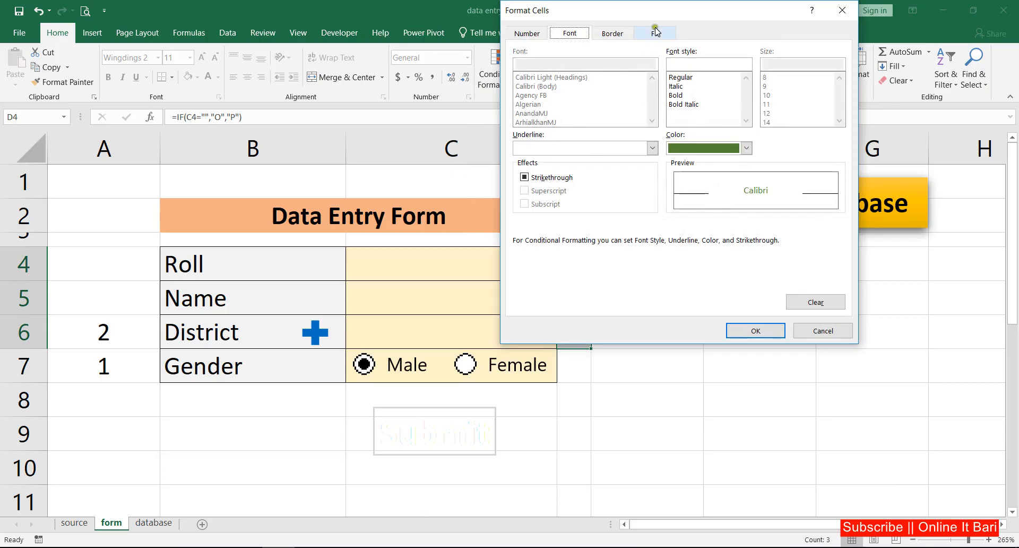
{"action": "left_click", "coordinate": [656, 34]}
{"action": "left_click", "coordinate": [546, 66]}
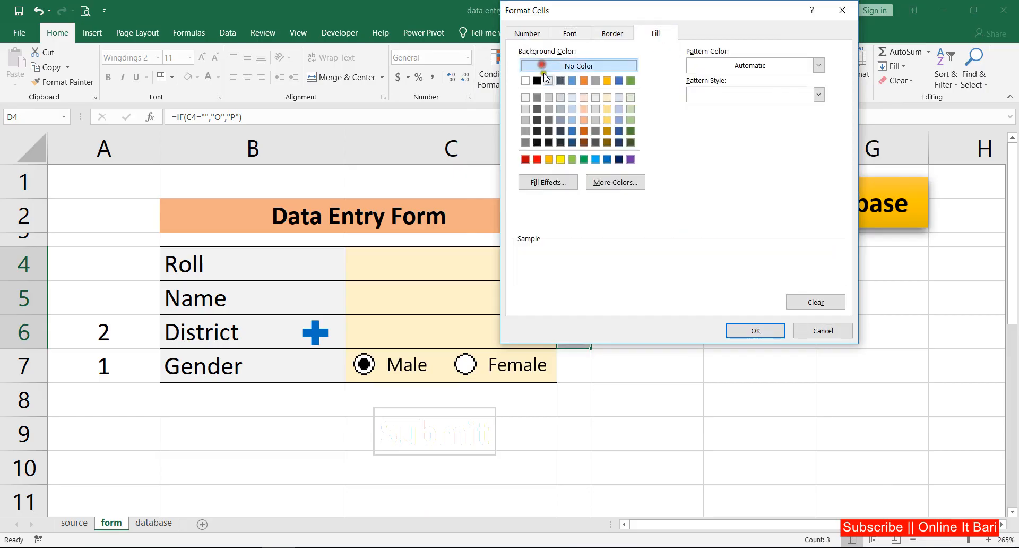
{"action": "left_click", "coordinate": [752, 330]}
{"action": "left_click", "coordinate": [743, 260]}
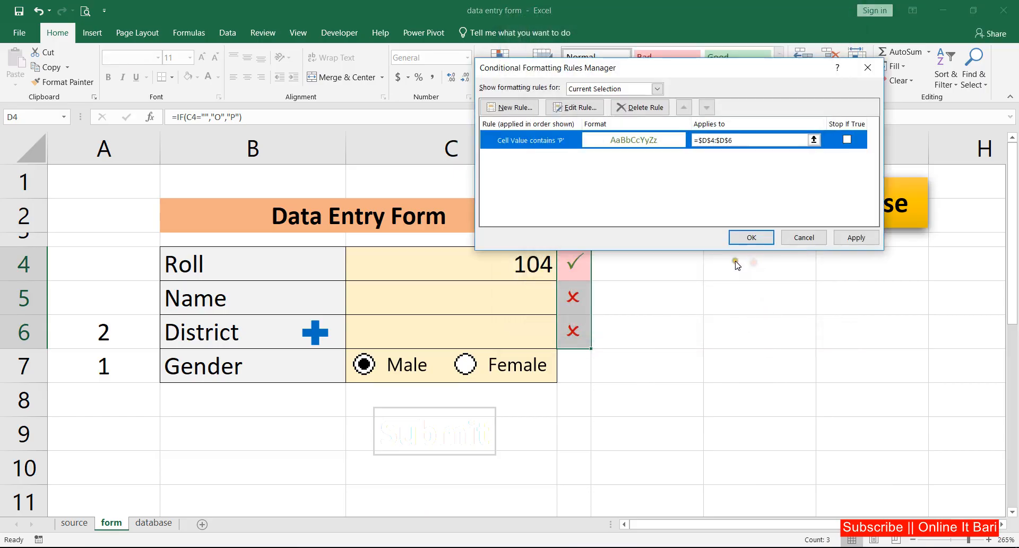
{"action": "left_click", "coordinate": [839, 239]}
{"action": "left_click", "coordinate": [751, 238]}
{"action": "left_click", "coordinate": [639, 283]}
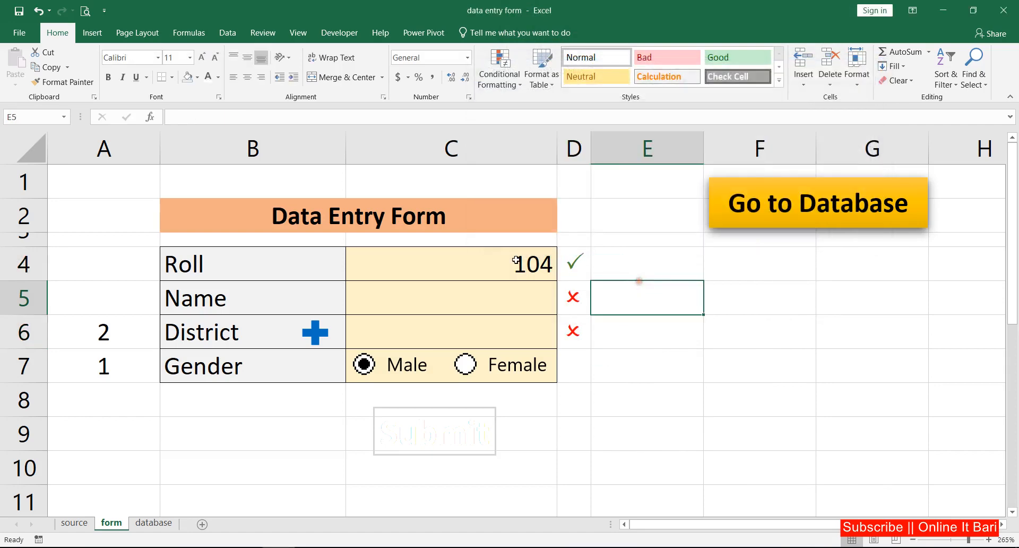
Step: Test the roll status mark by deleting the roll in C4 and entering 104 again
{"action": "left_click", "coordinate": [518, 250]}
{"action": "key", "text": "Delete"}
{"action": "left_click", "coordinate": [618, 274]}
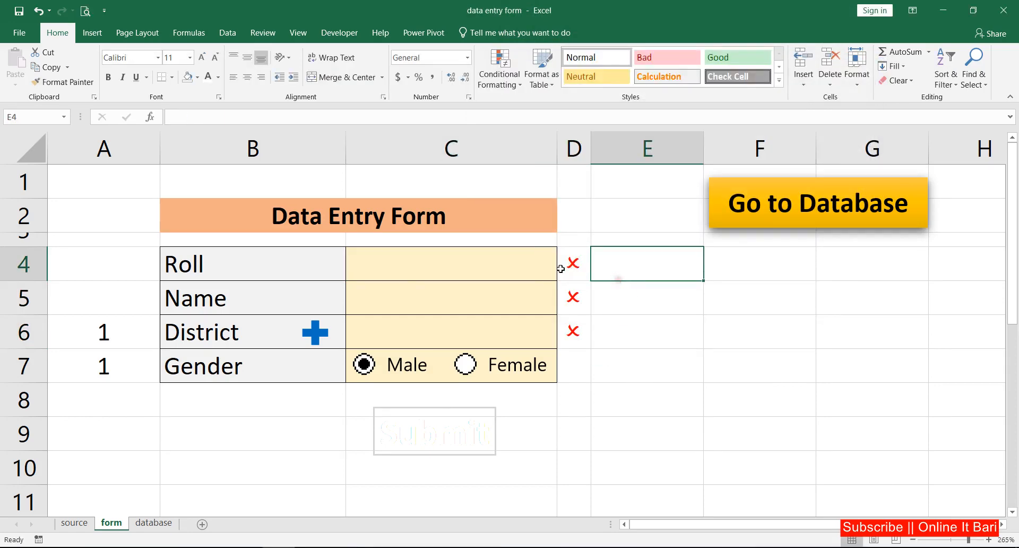
{"action": "left_click", "coordinate": [532, 267]}
{"action": "type", "text": "104"}
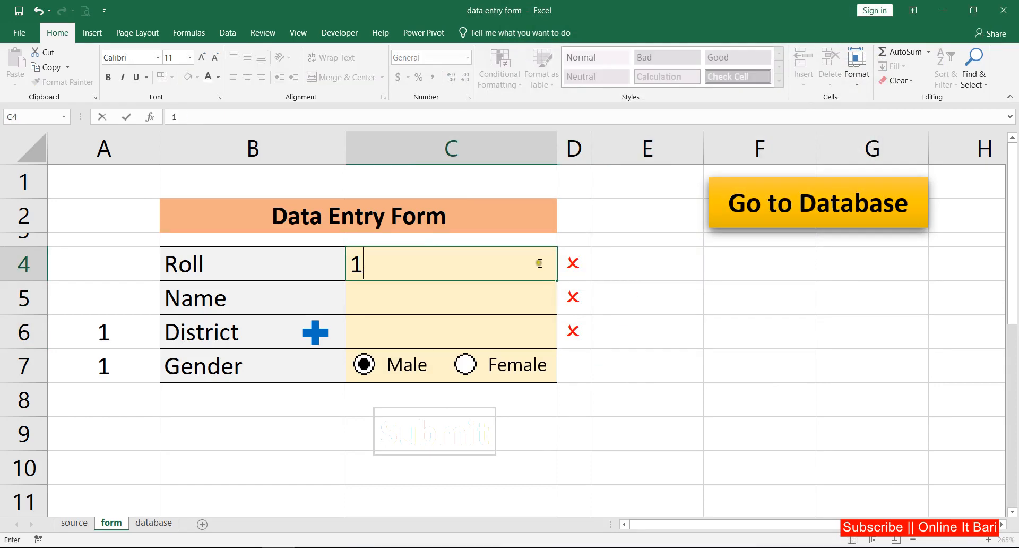
{"action": "left_click", "coordinate": [672, 282]}
{"action": "left_click", "coordinate": [495, 297]}
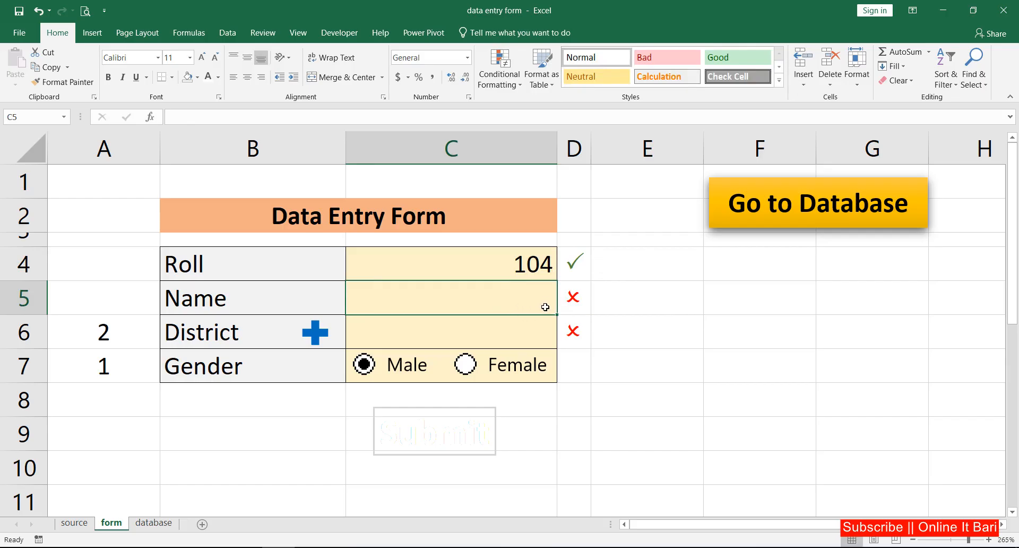
{"action": "left_click", "coordinate": [664, 284]}
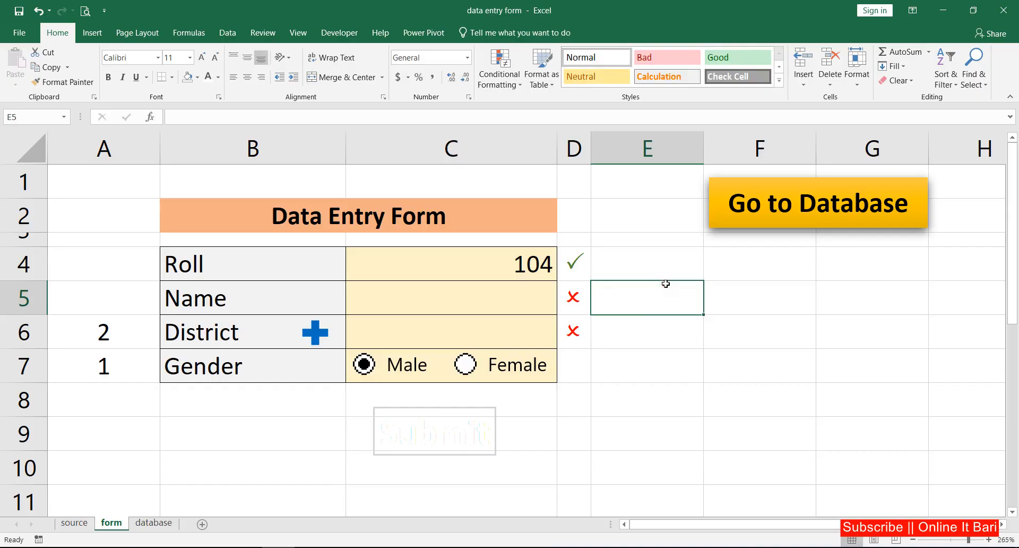
Step: Test the sheet navigation by following Go to Database and returning through Go to Form
{"action": "left_click", "coordinate": [778, 208]}
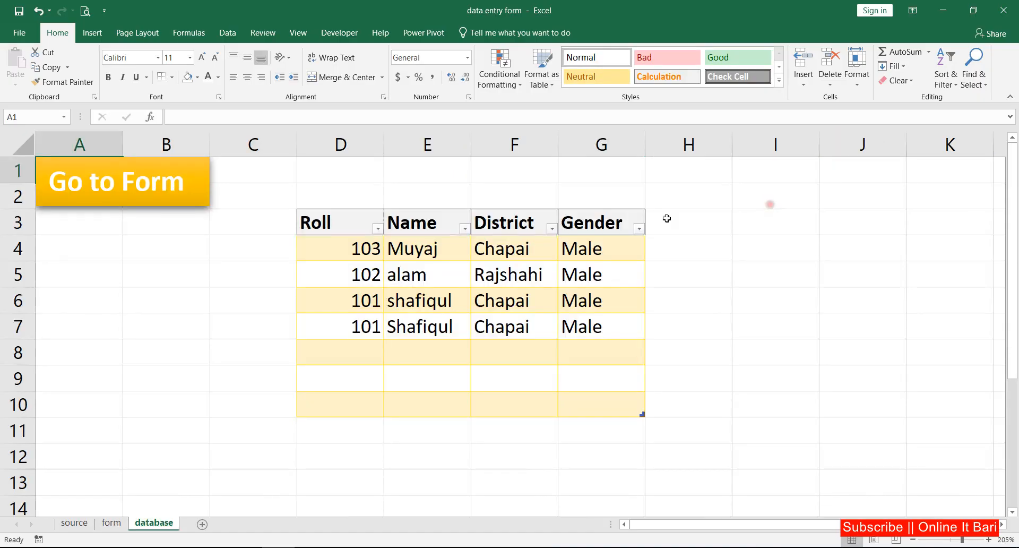
{"action": "left_click", "coordinate": [94, 182]}
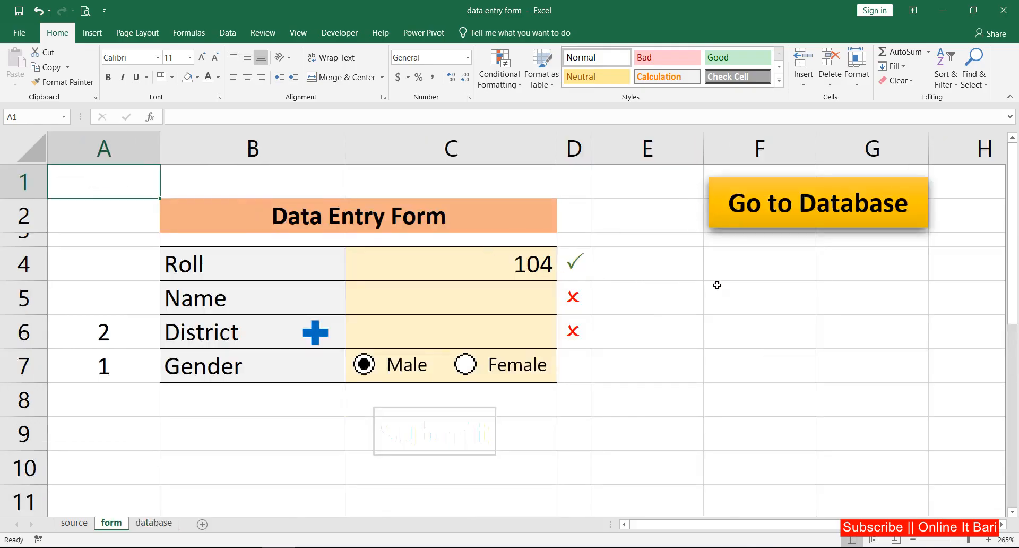
{"action": "left_click", "coordinate": [810, 252]}
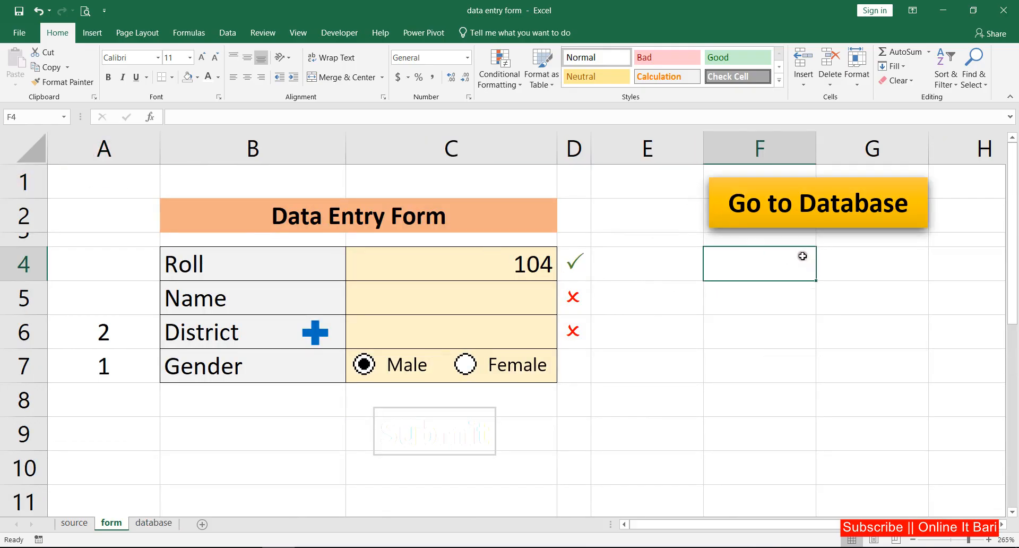
Step: Draw a rounded rectangle about 1.24 by 0.39 inches below the Go to Database shape and give it the gold fill style
{"action": "left_click", "coordinate": [91, 32]}
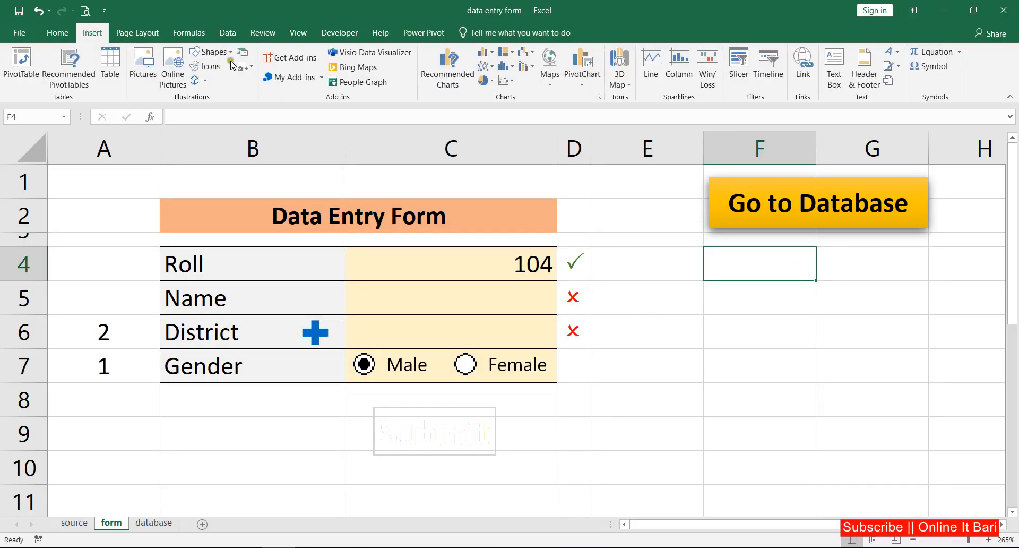
{"action": "left_click", "coordinate": [210, 51]}
{"action": "left_click", "coordinate": [257, 82]}
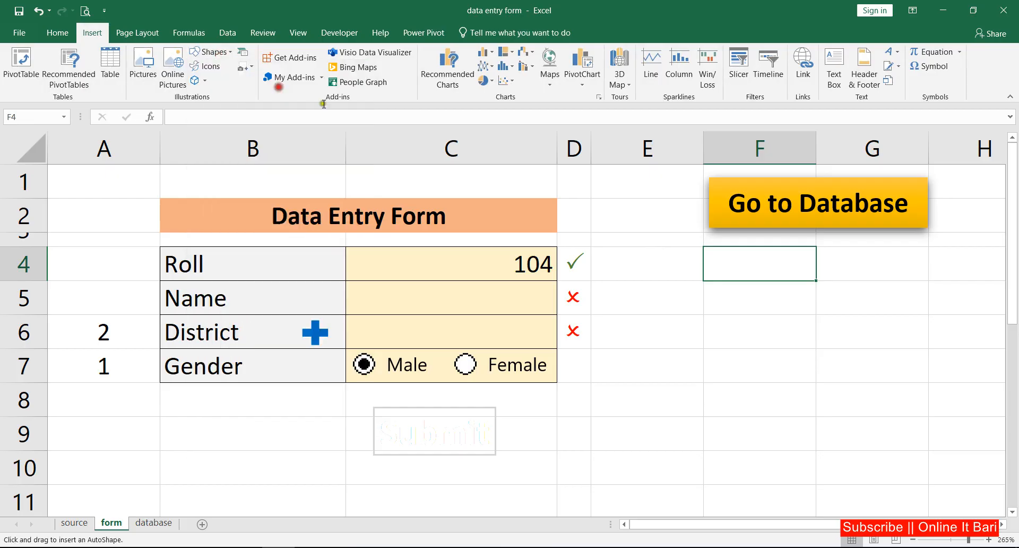
{"action": "left_click_drag", "start_coordinate": [678, 256], "coordinate": [888, 322]}
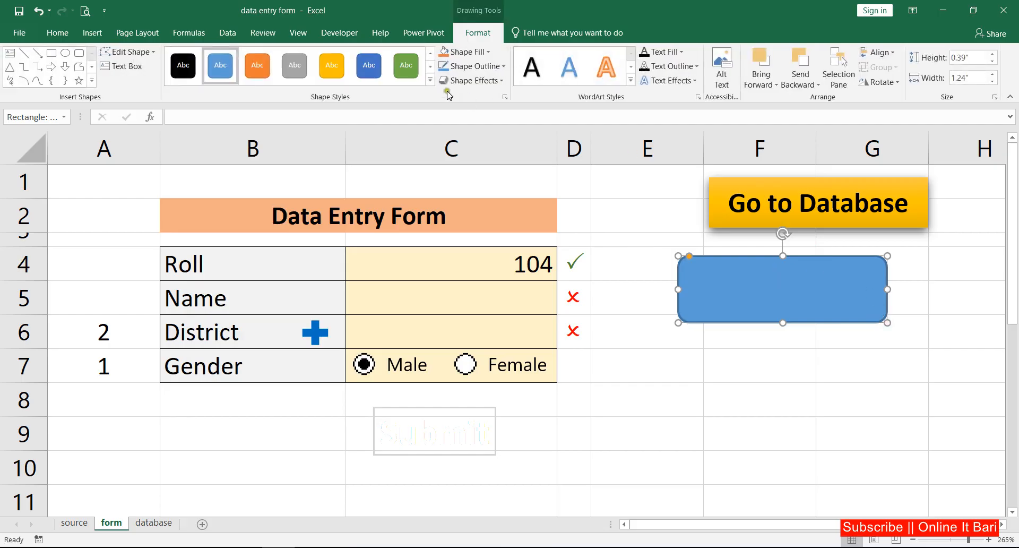
{"action": "left_click", "coordinate": [332, 66]}
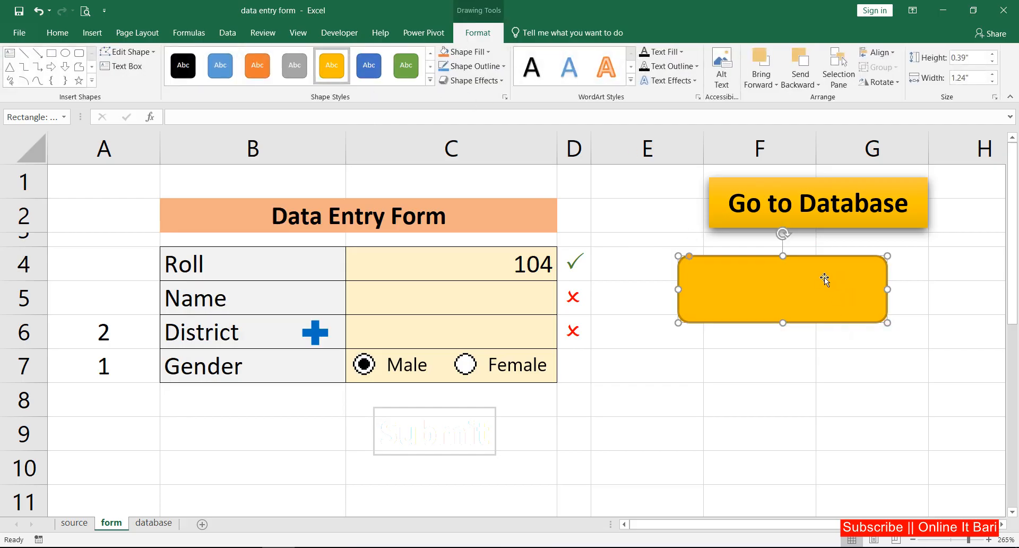
Step: Bring up the hyperlink settings for the gold rounded rectangle and close them without adding a link
{"action": "right_click", "coordinate": [736, 272]}
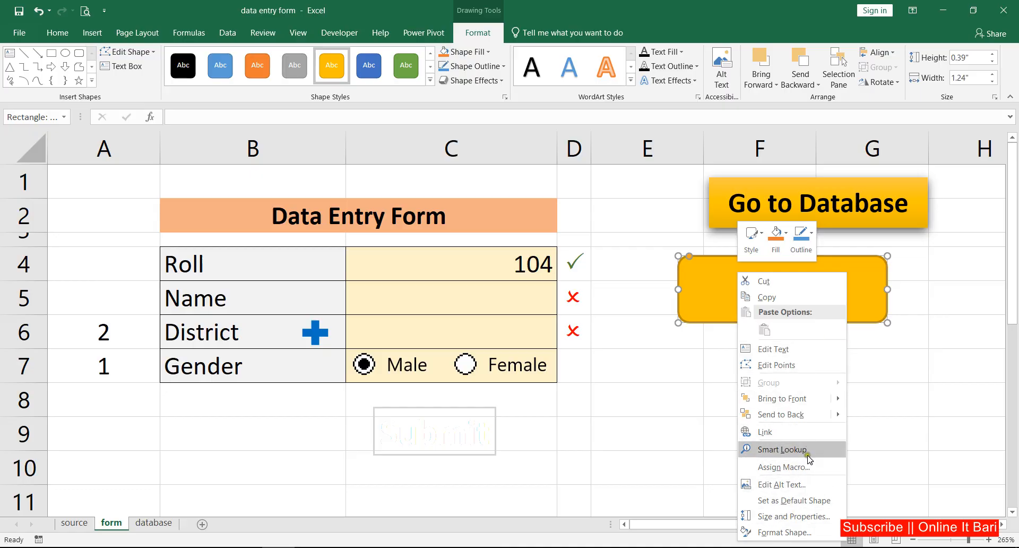
{"action": "left_click", "coordinate": [776, 433]}
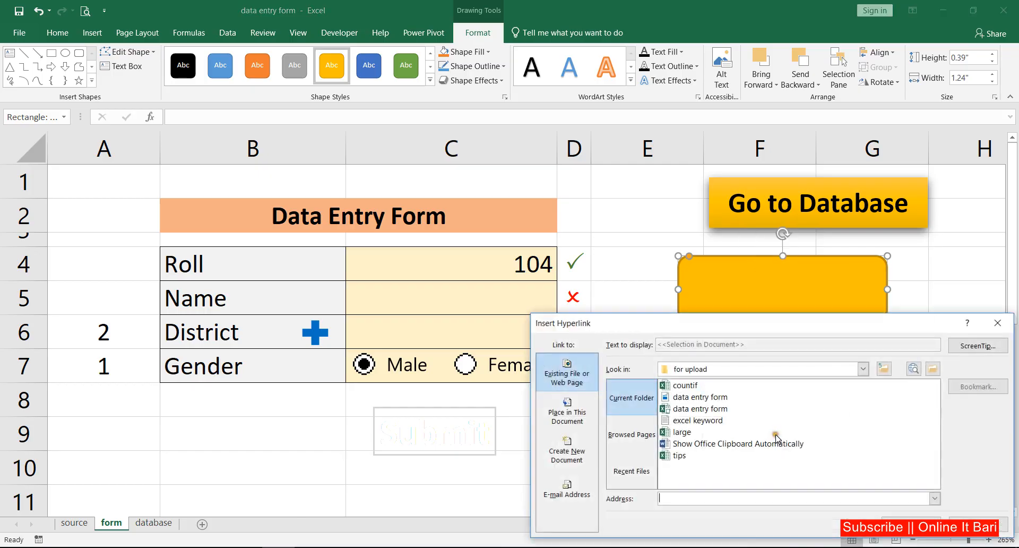
{"action": "left_click_drag", "start_coordinate": [769, 332], "coordinate": [389, 138]}
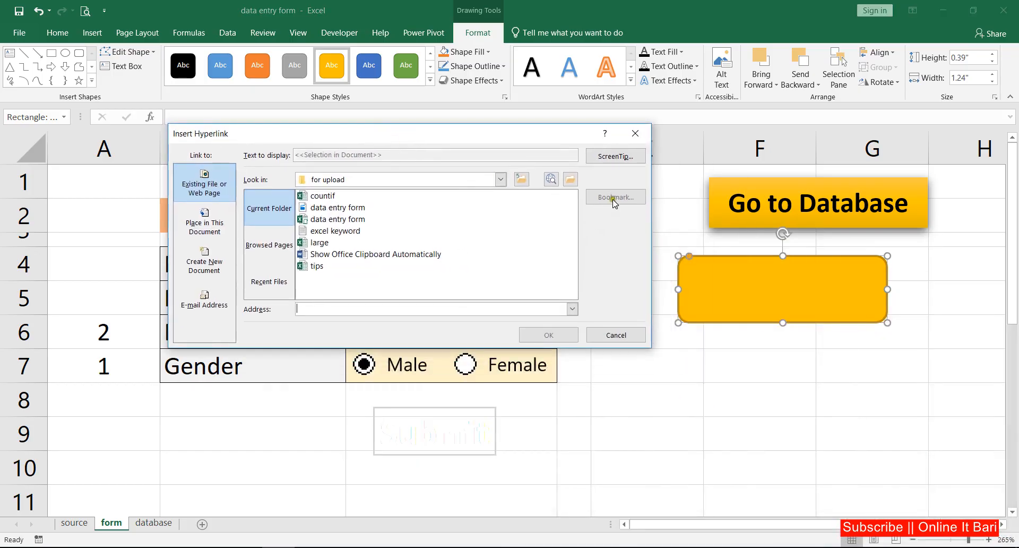
{"action": "left_click", "coordinate": [636, 134]}
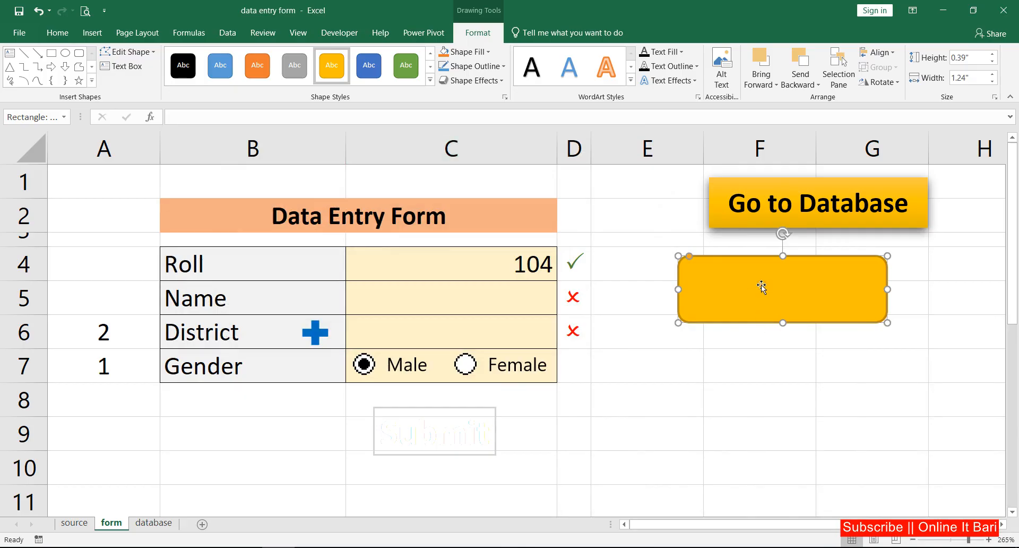
Step: Label the gold shape Database, then open its hyperlink settings and dismiss them without choosing a target
{"action": "type", "text": "Database"}
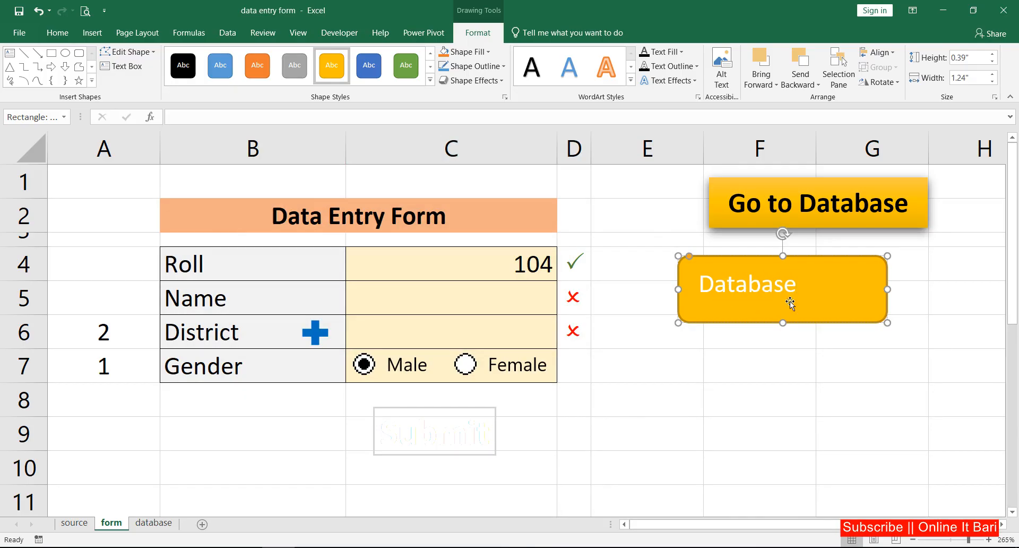
{"action": "left_click", "coordinate": [856, 366]}
{"action": "right_click", "coordinate": [793, 295]}
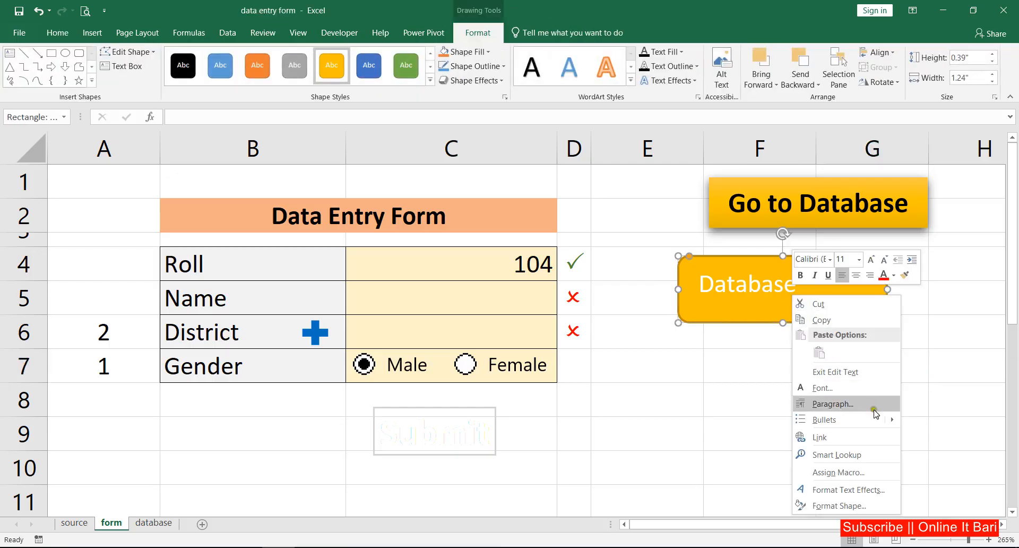
{"action": "left_click", "coordinate": [836, 436]}
{"action": "left_click_drag", "start_coordinate": [764, 330], "coordinate": [339, 183]}
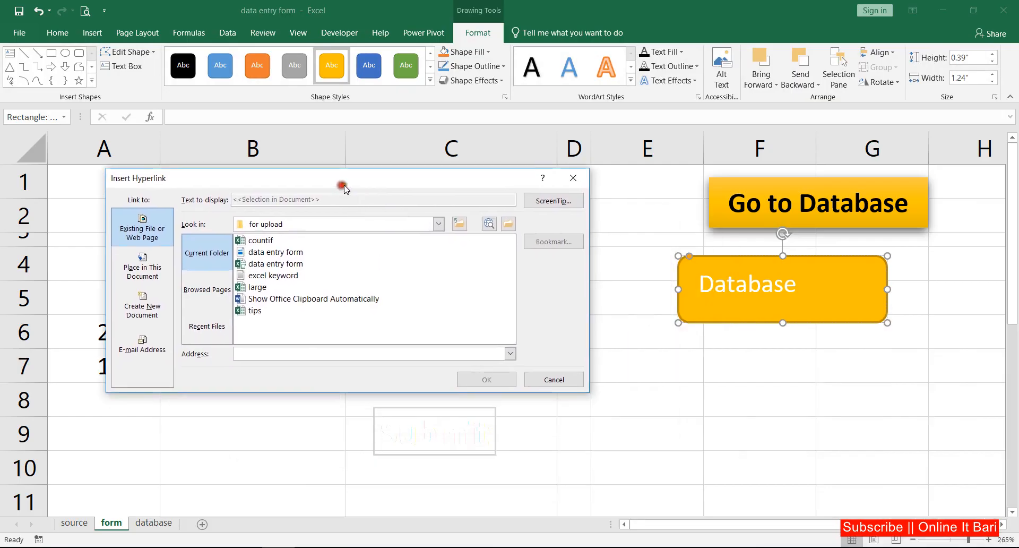
{"action": "left_click", "coordinate": [573, 175]}
Step: Check the hyperlink address options for the Database shape, cancel without linking, and delete the shape
{"action": "left_click", "coordinate": [101, 33]}
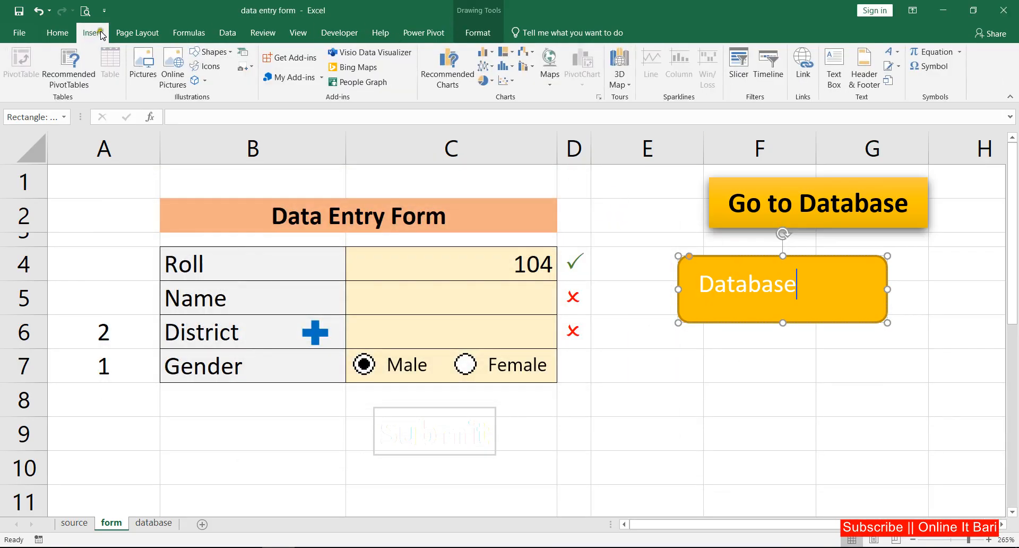
{"action": "left_click", "coordinate": [804, 69]}
{"action": "left_click", "coordinate": [901, 29]}
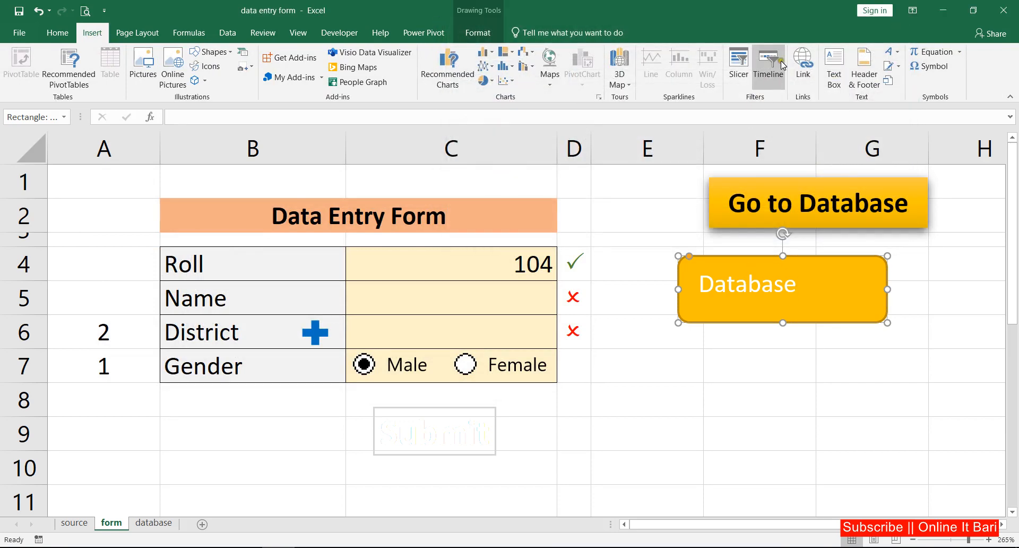
{"action": "left_click", "coordinate": [804, 65]}
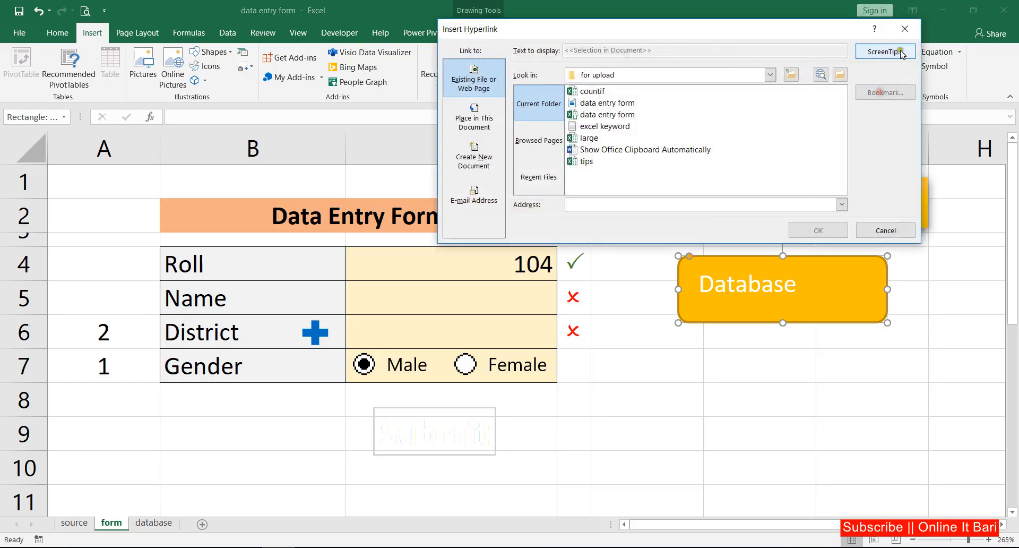
{"action": "left_click", "coordinate": [841, 204]}
{"action": "left_click", "coordinate": [841, 204]}
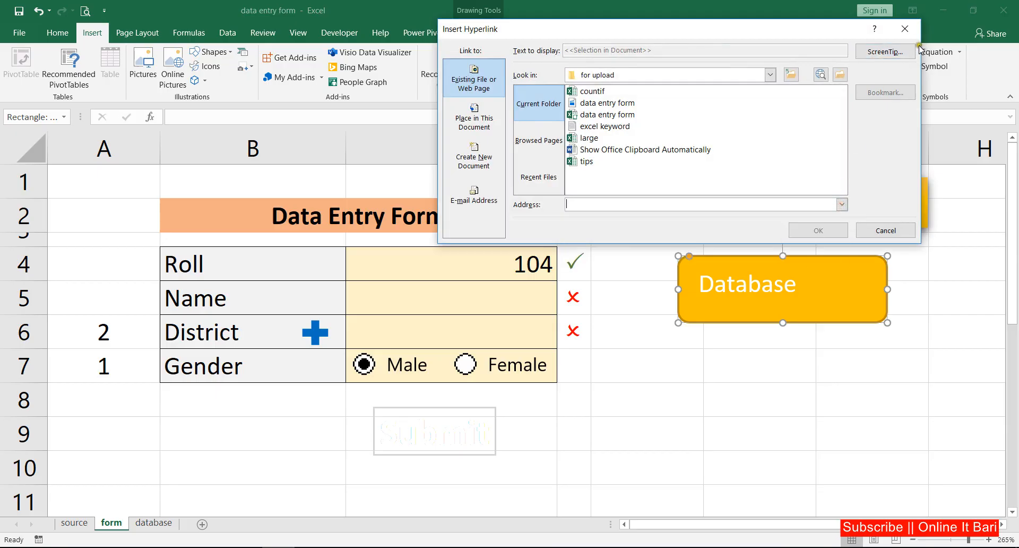
{"action": "left_click", "coordinate": [905, 28]}
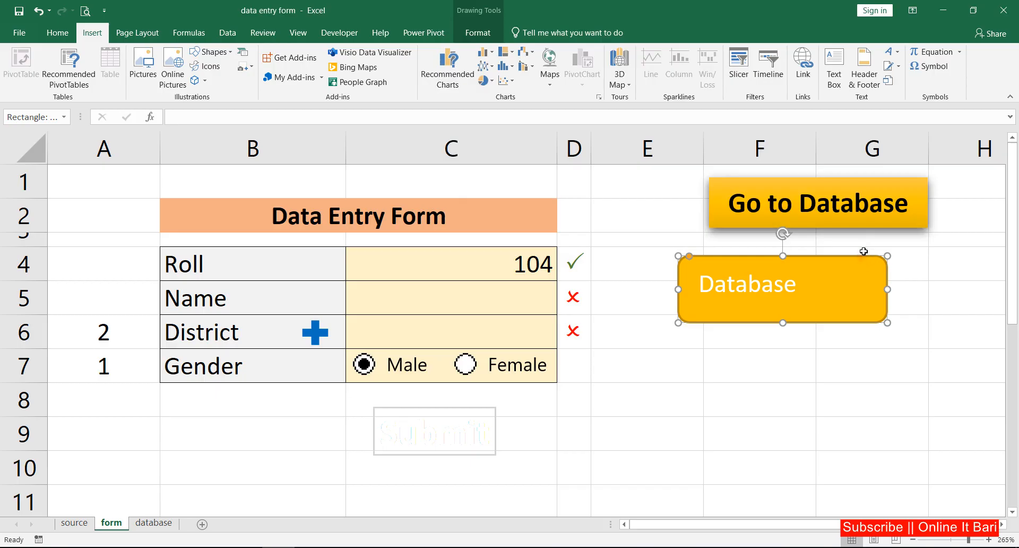
{"action": "key", "text": "Delete"}
{"action": "left_click", "coordinate": [771, 271]}
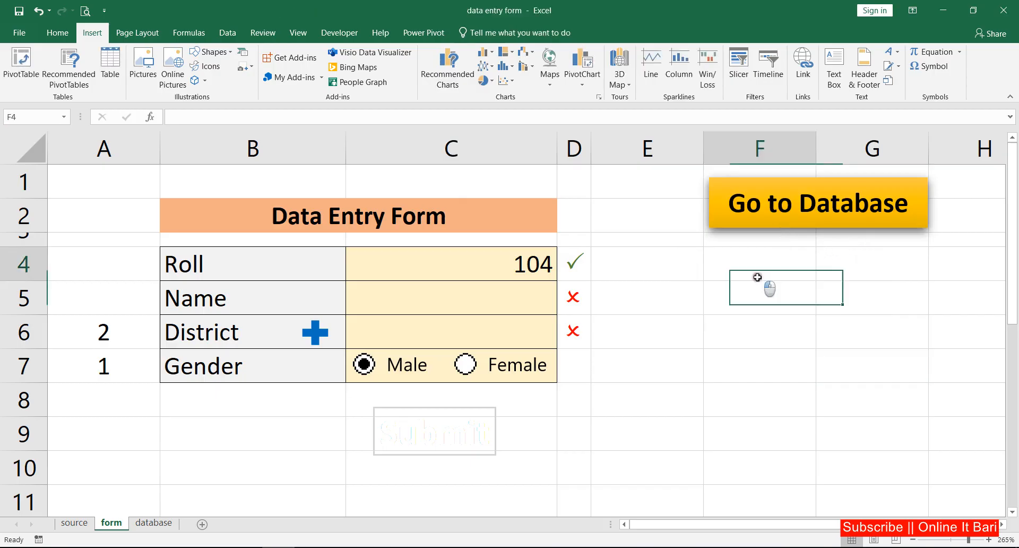